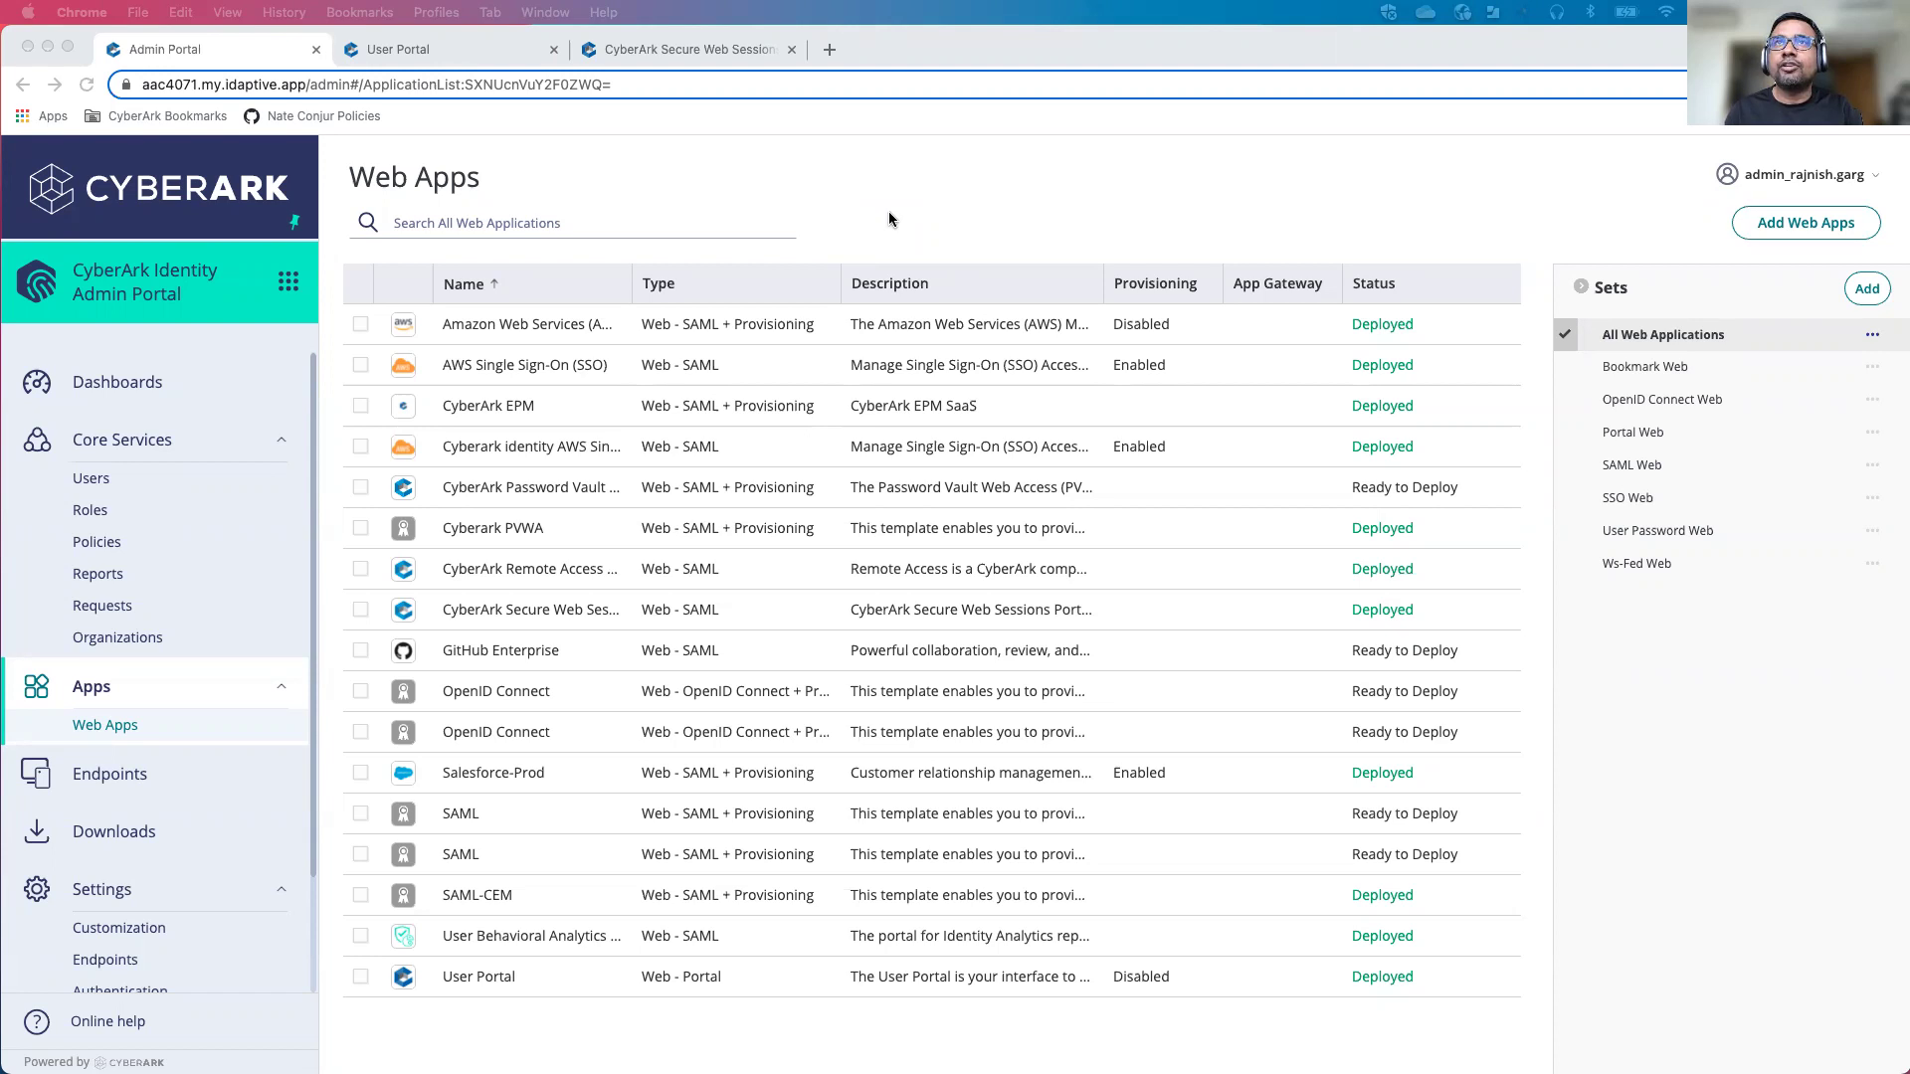
# - Open the Amazon Web Services (AWS) Nov 2021 Console app's settings from the Web Apps list
pyautogui.click(551, 324)
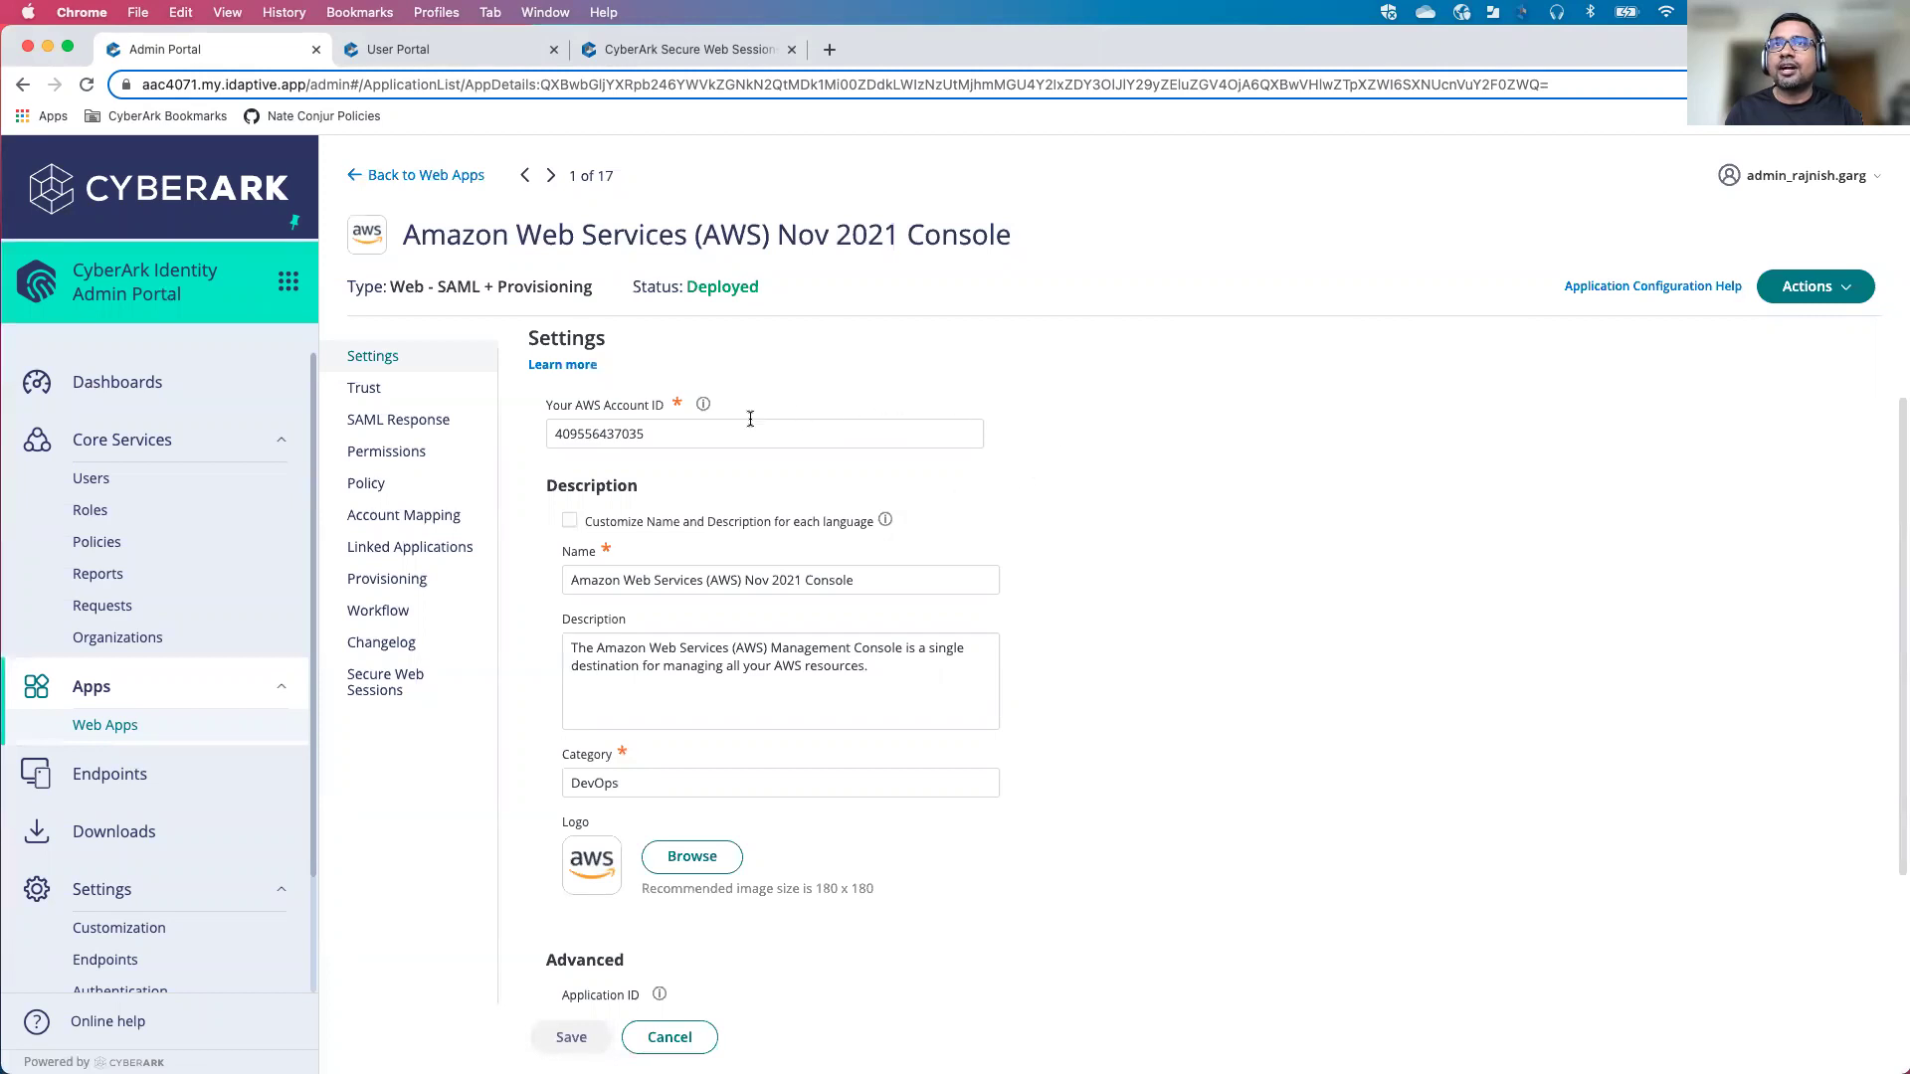
# - Verify Secure Web Sessions is enabled for the AWS app, cancel without saving, and go to User Portal
pyautogui.click(393, 685)
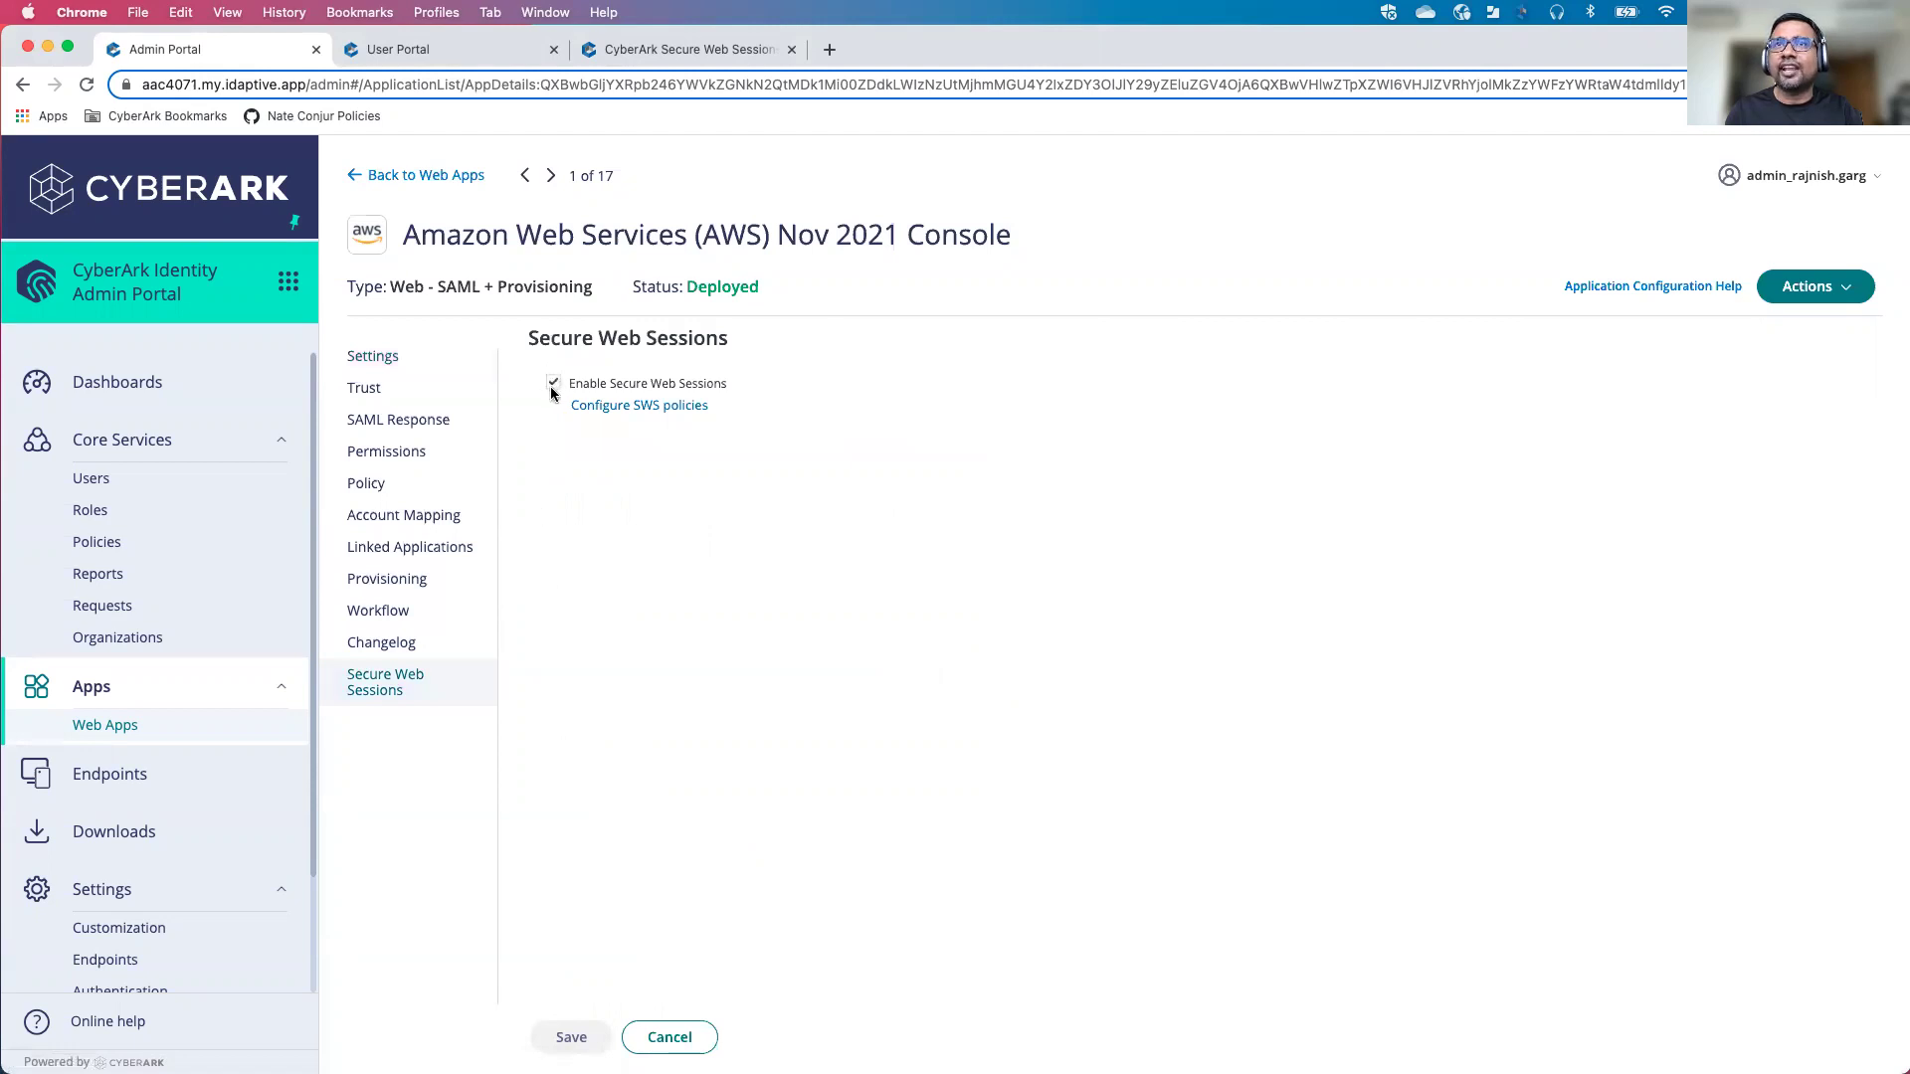
pyautogui.click(673, 1040)
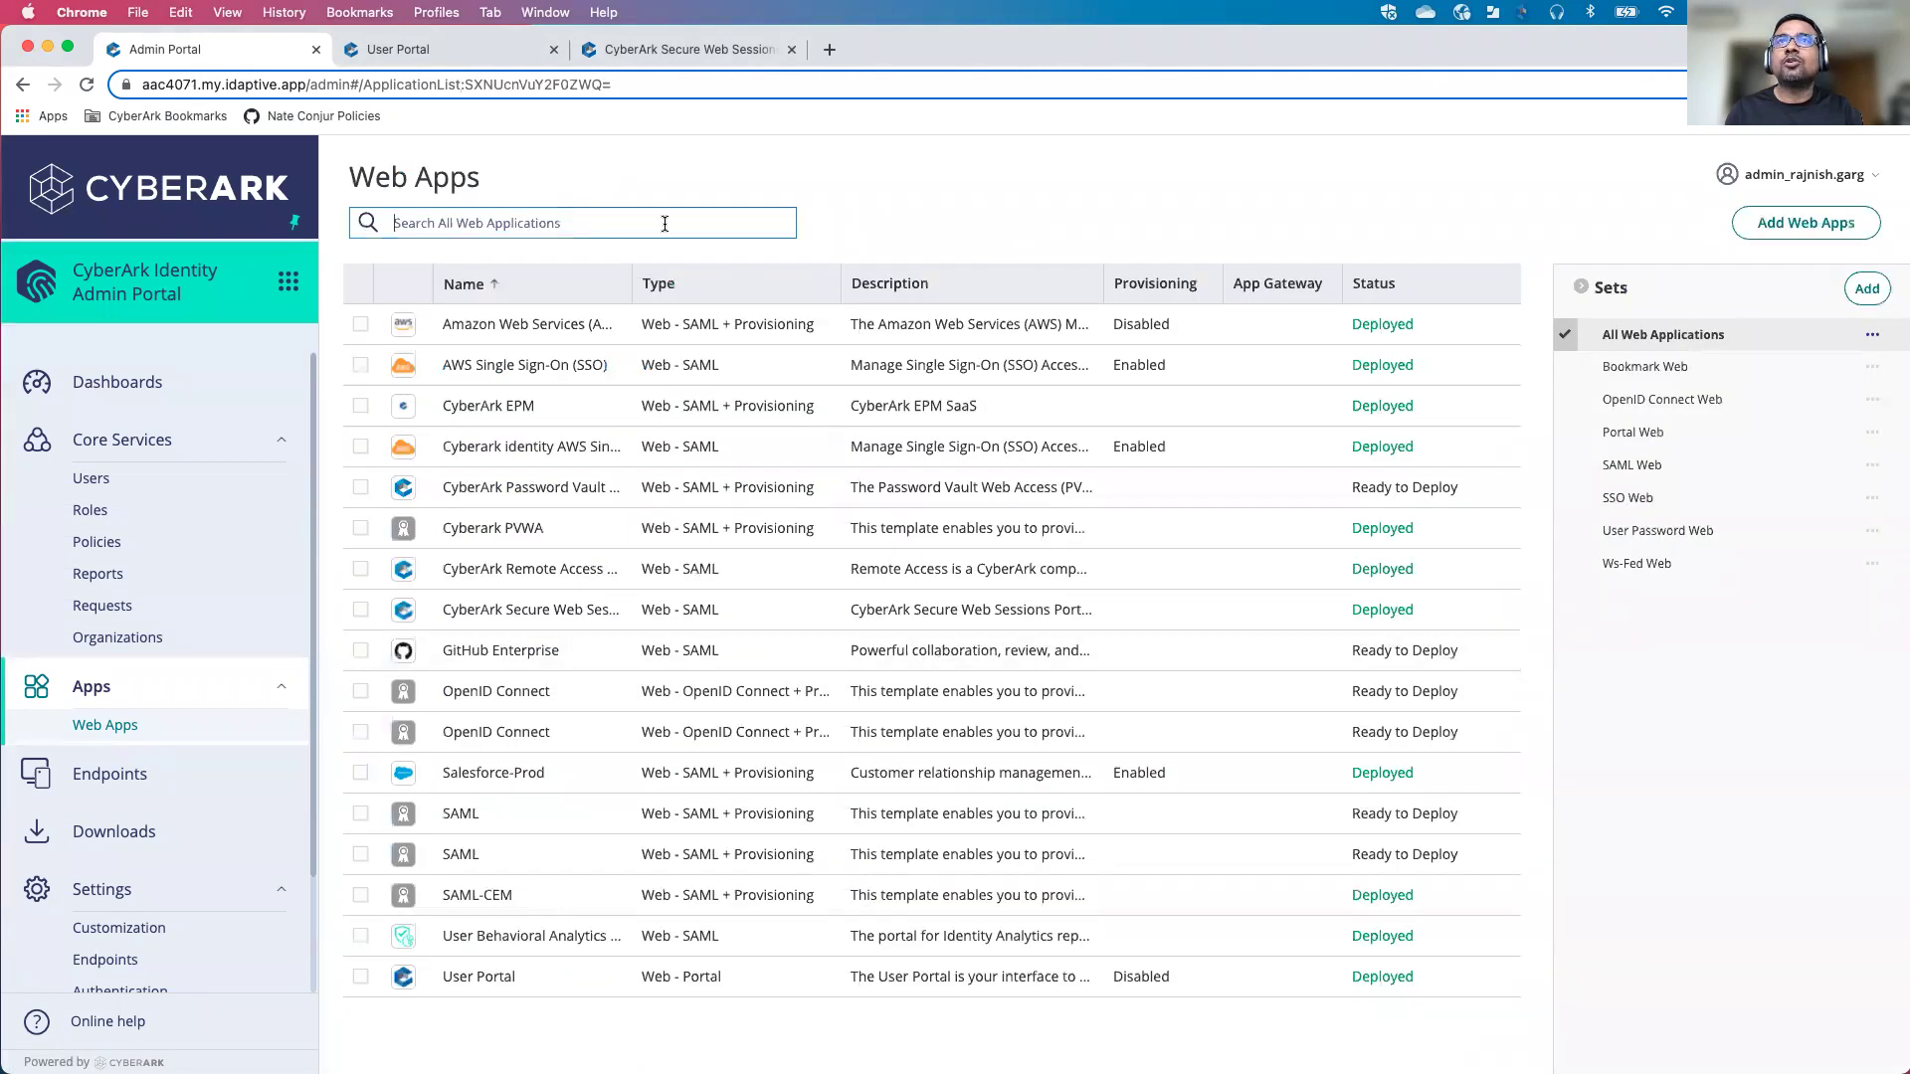
pyautogui.click(428, 51)
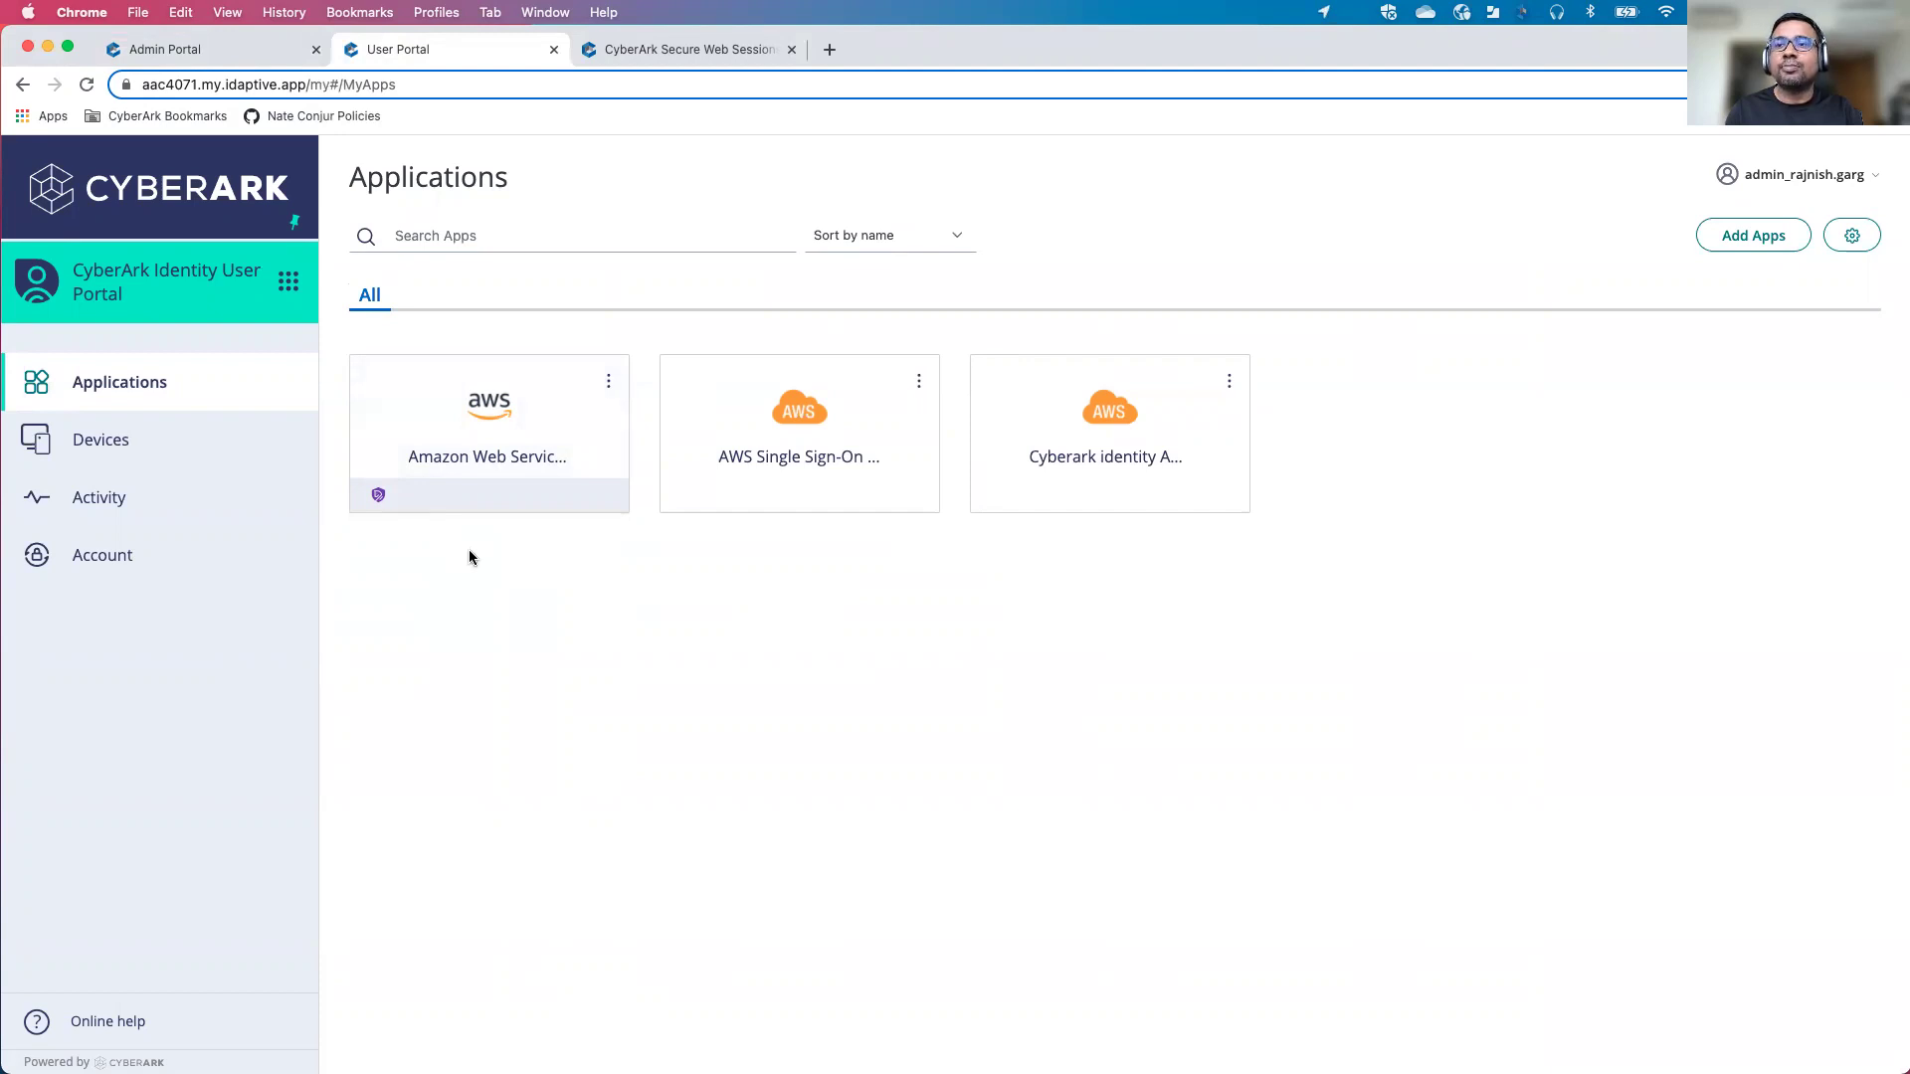
# - Launch the Amazon Web Services tile from the User Portal Applications page
pyautogui.click(535, 421)
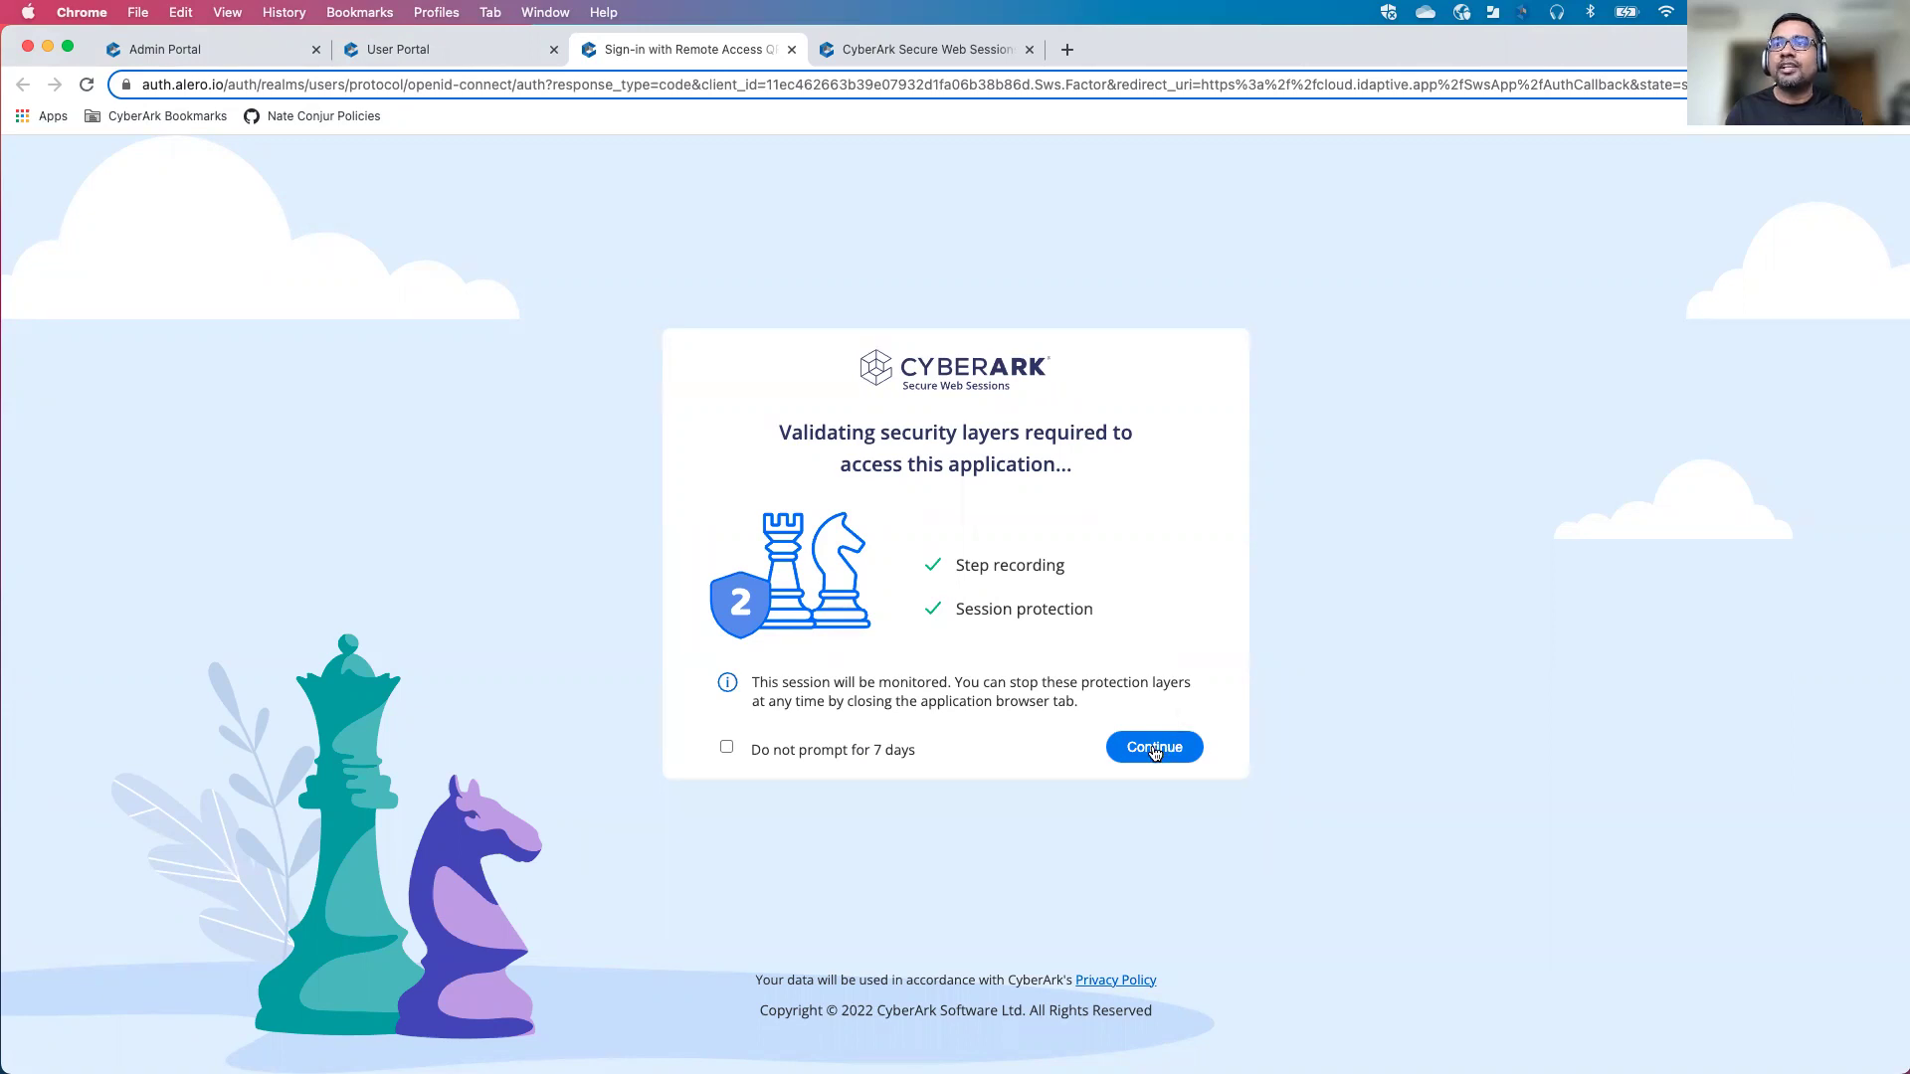
# - Accept Secure Web Sessions monitoring and open S3 from Recently visited services
pyautogui.click(1154, 753)
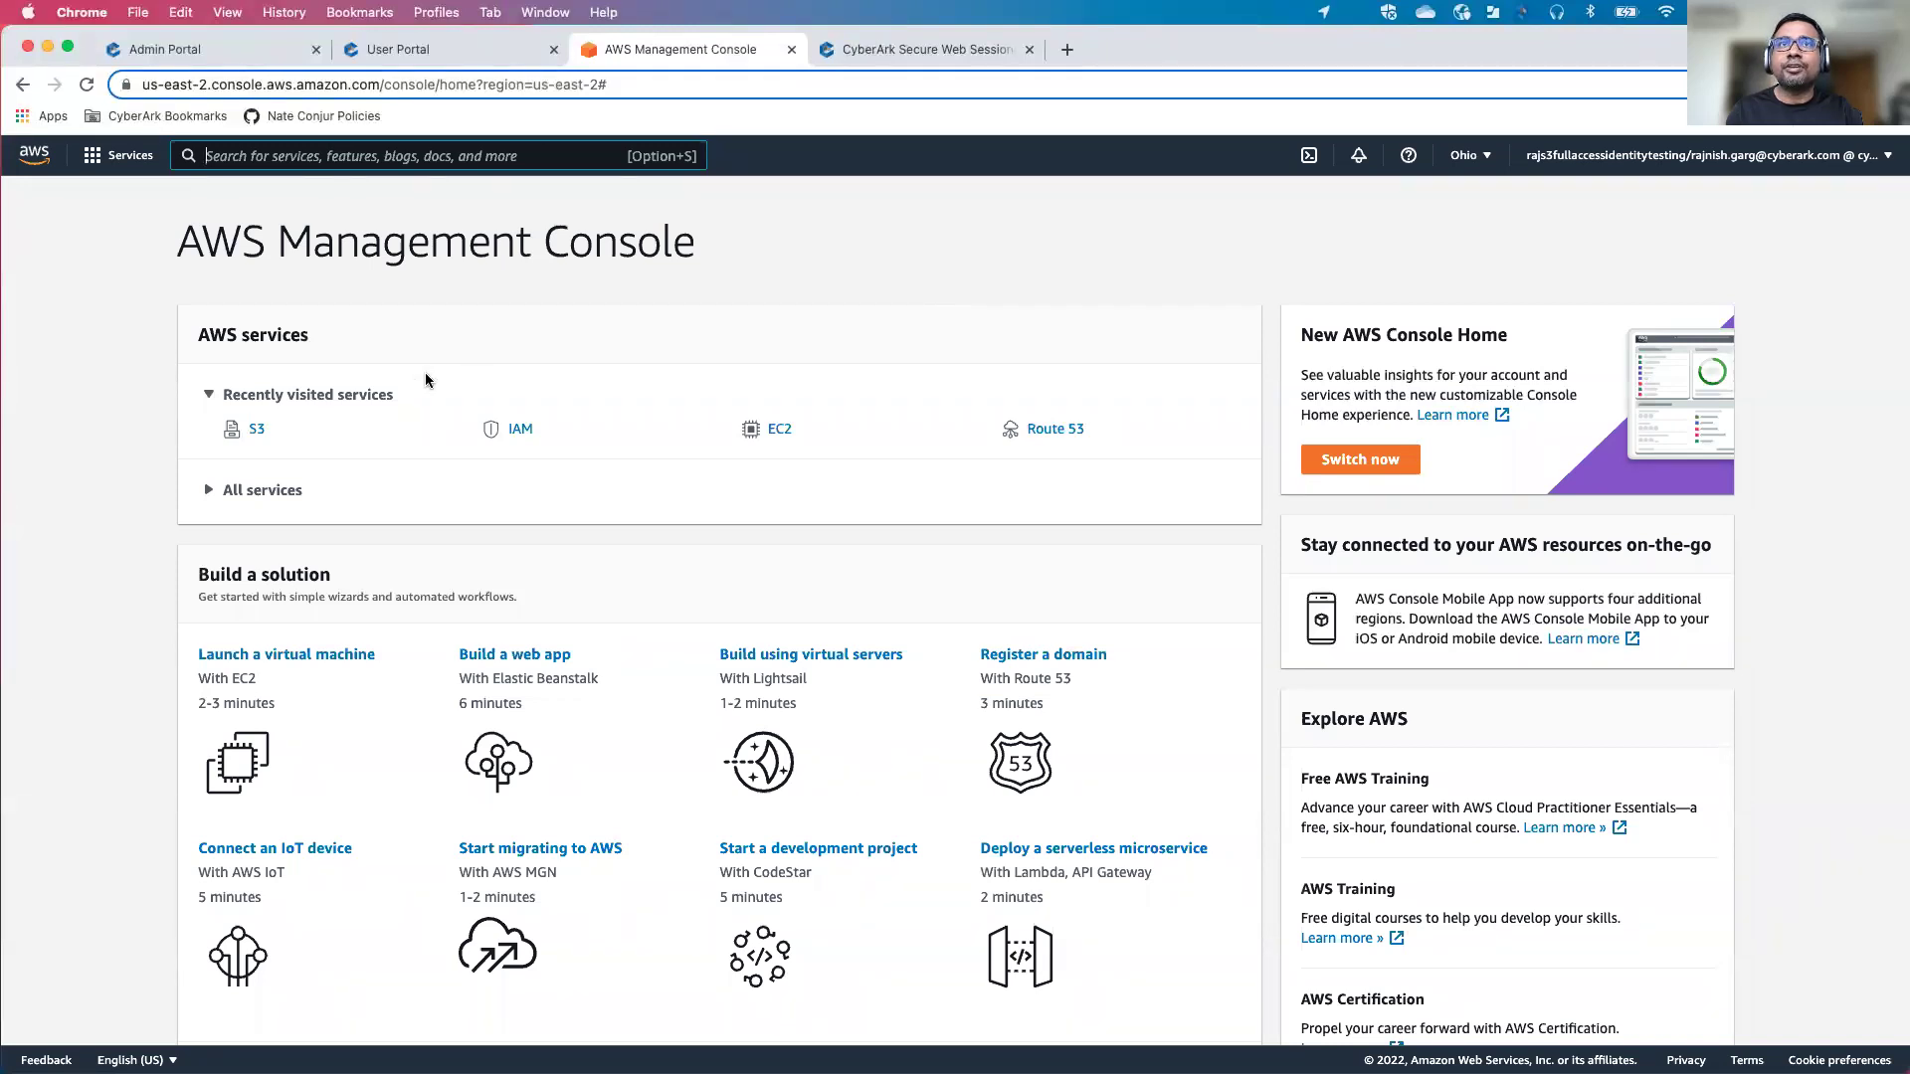
pyautogui.click(256, 433)
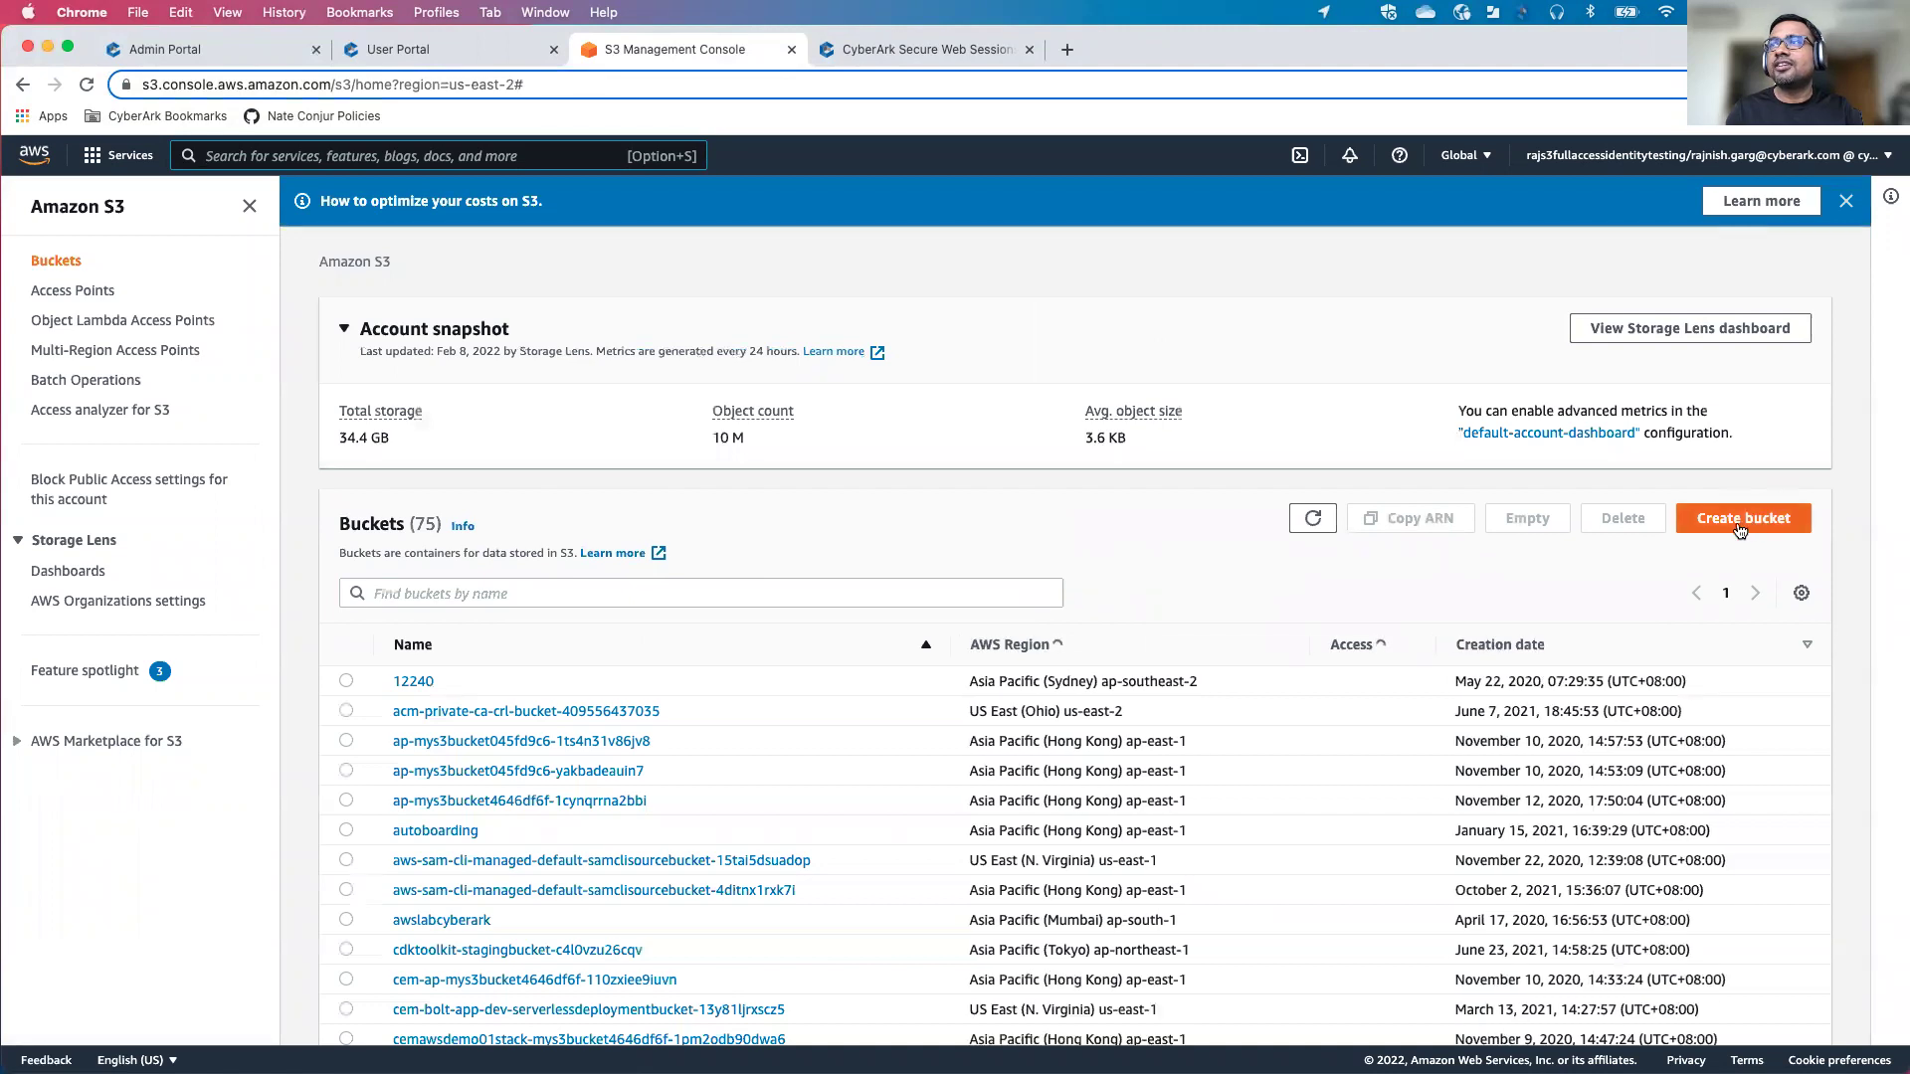
# - Create bucket rajswss3bucket in US East (Ohio) us-east-2, keeping all default settings
pyautogui.click(1771, 516)
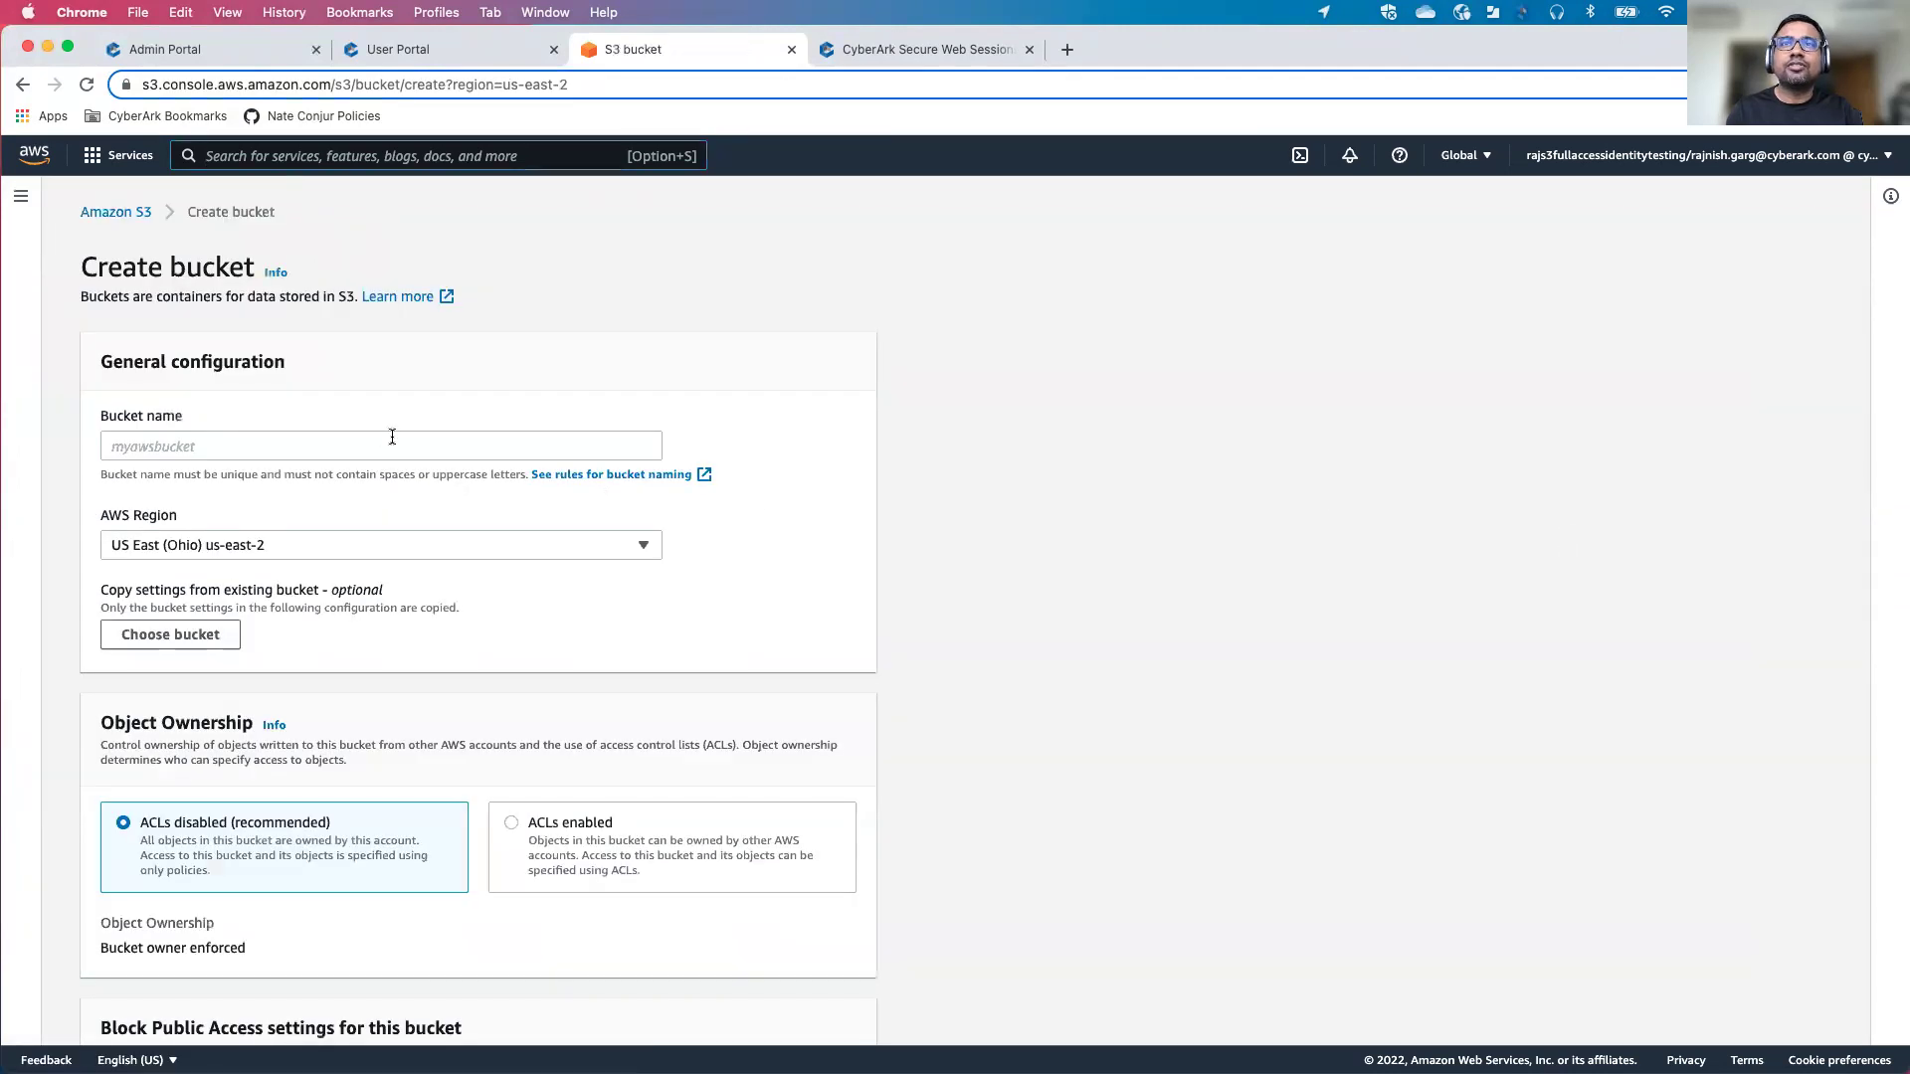
pyautogui.click(392, 437)
pyautogui.write('rajsws')
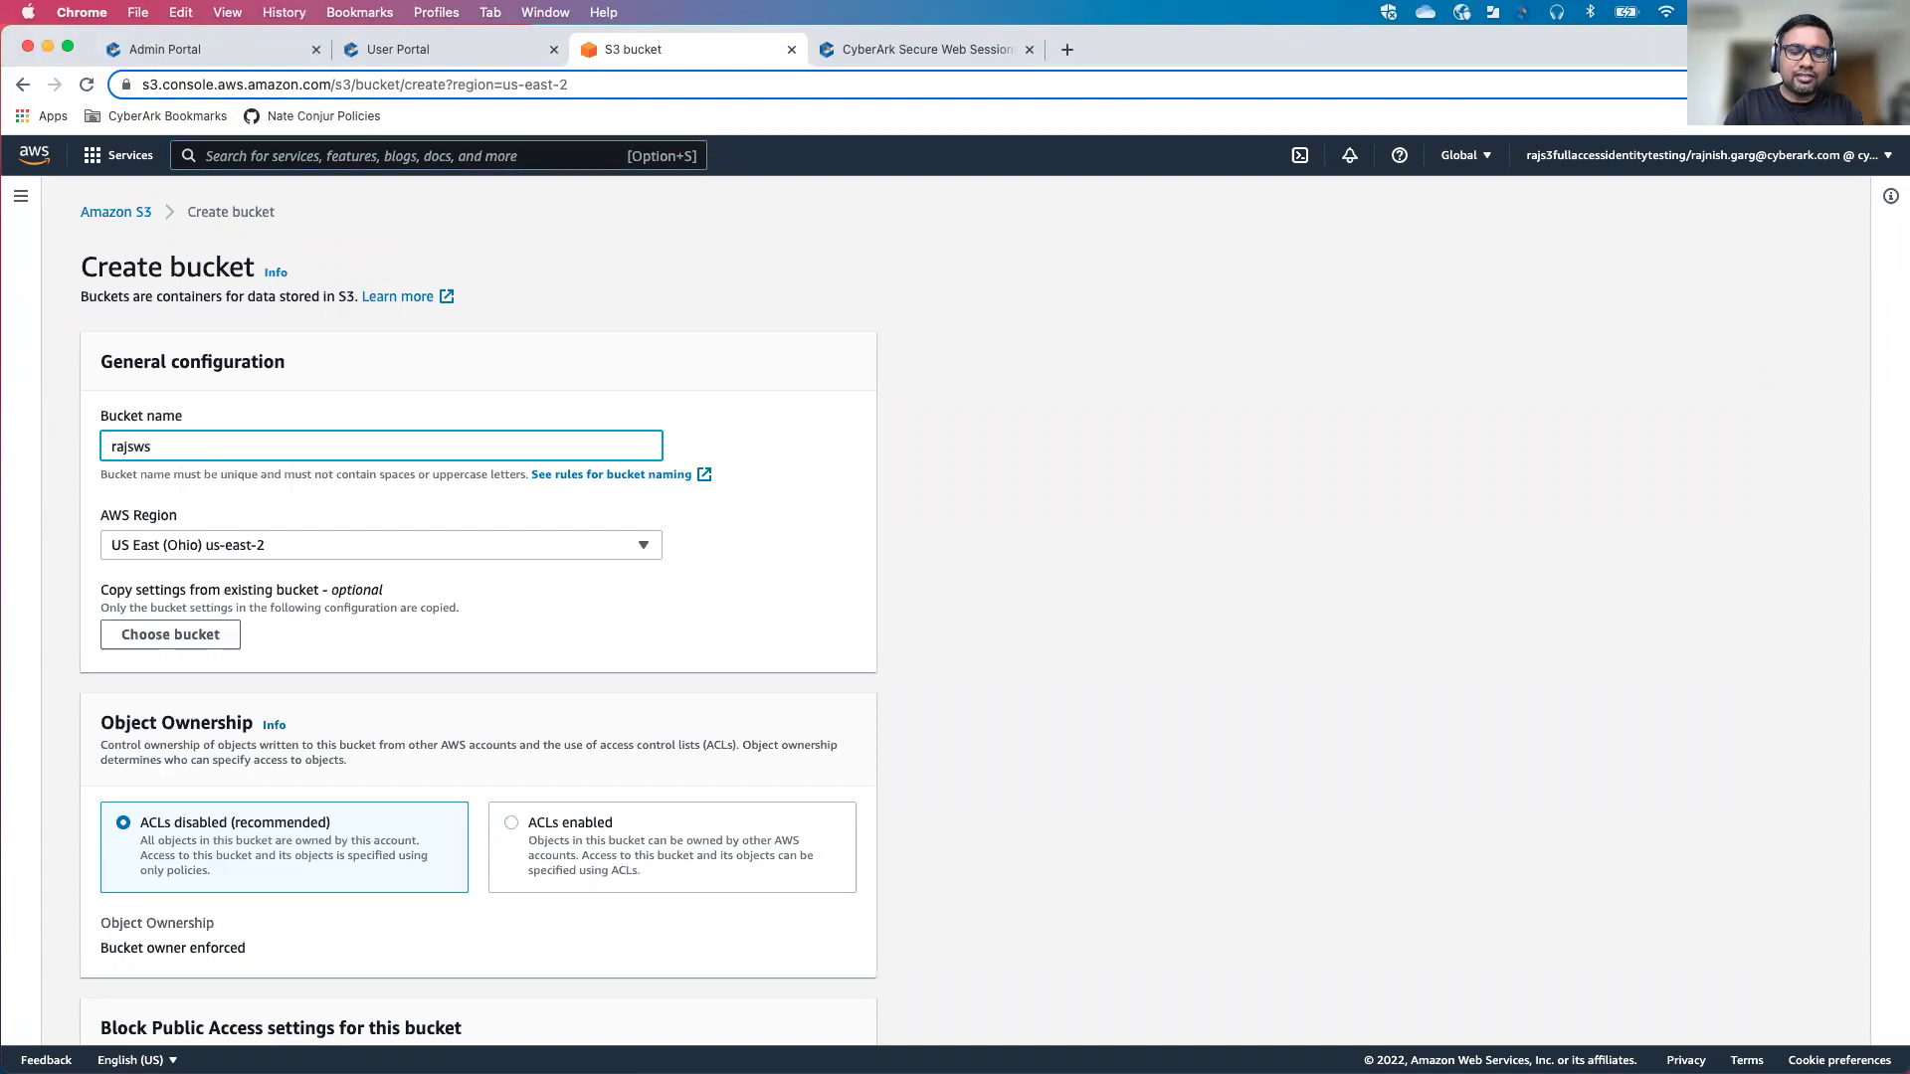
pyautogui.write('s3bucket')
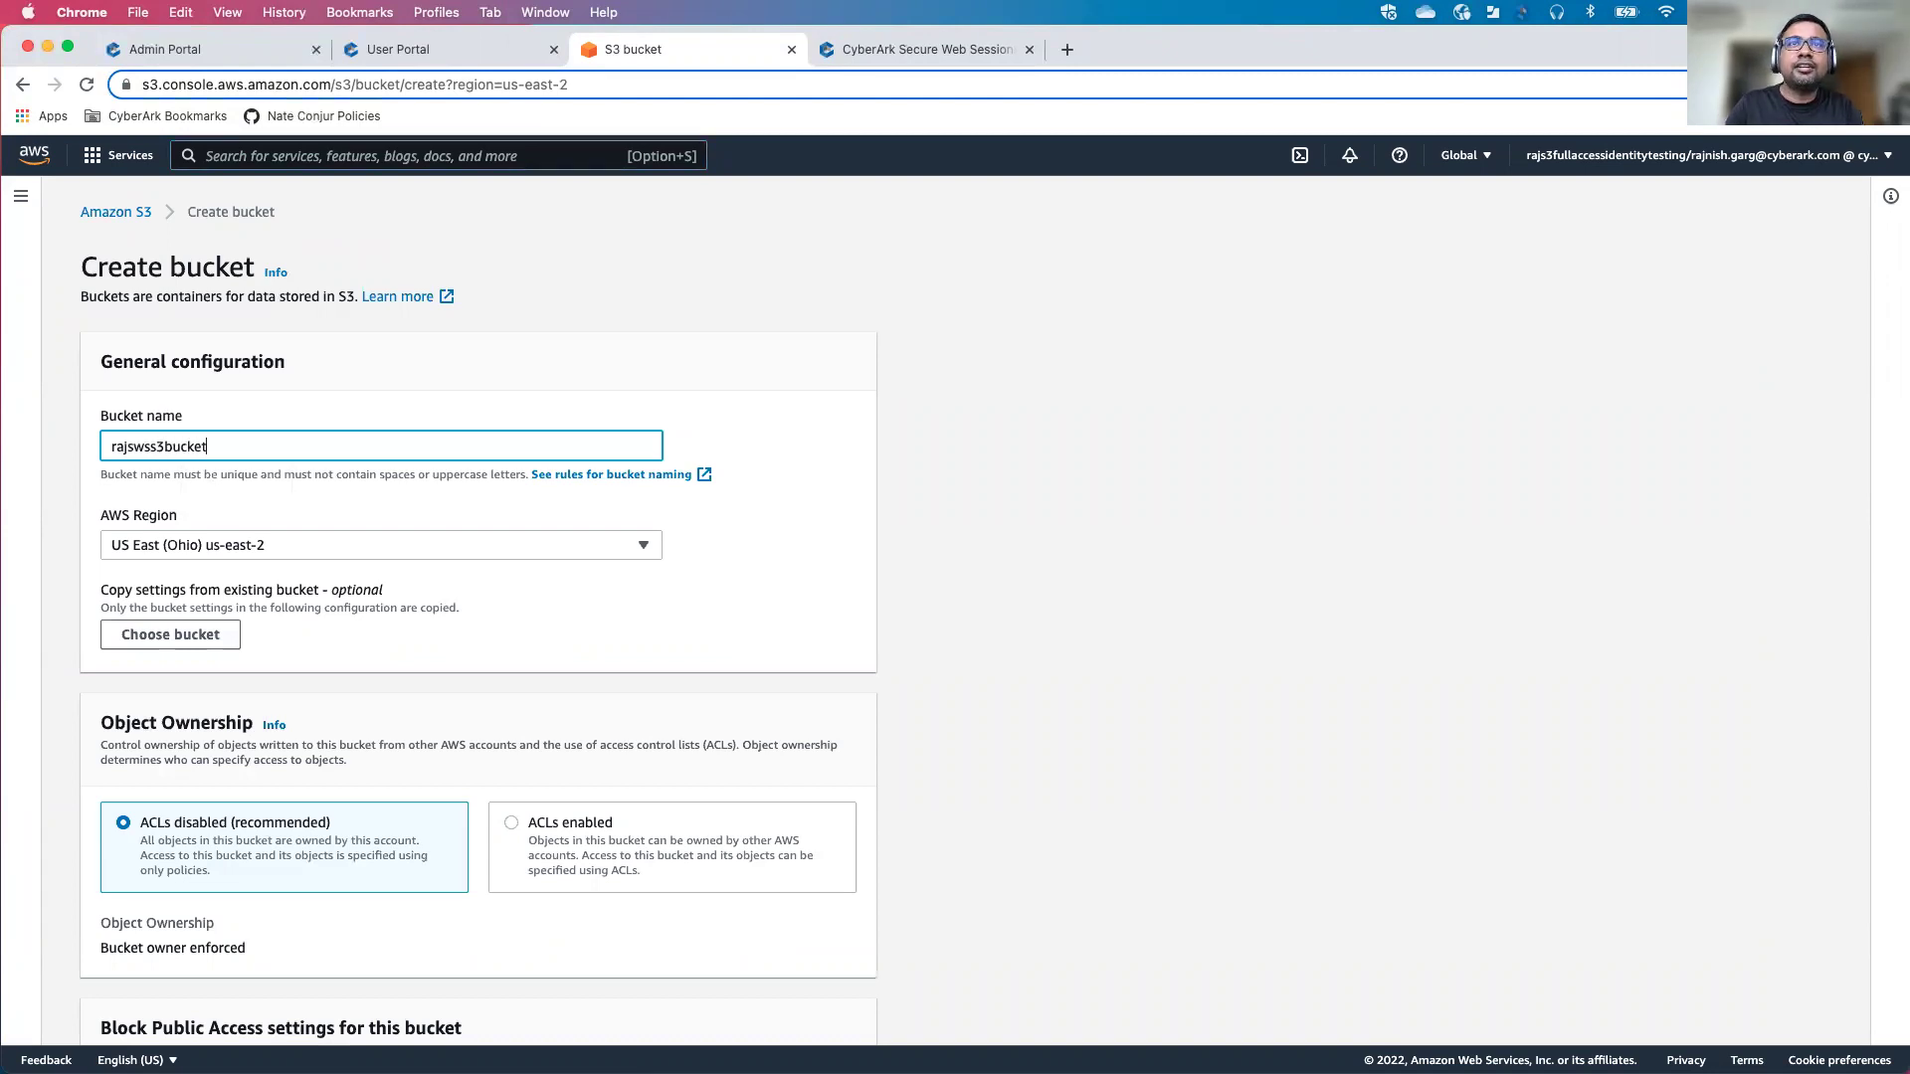
pyautogui.click(850, 551)
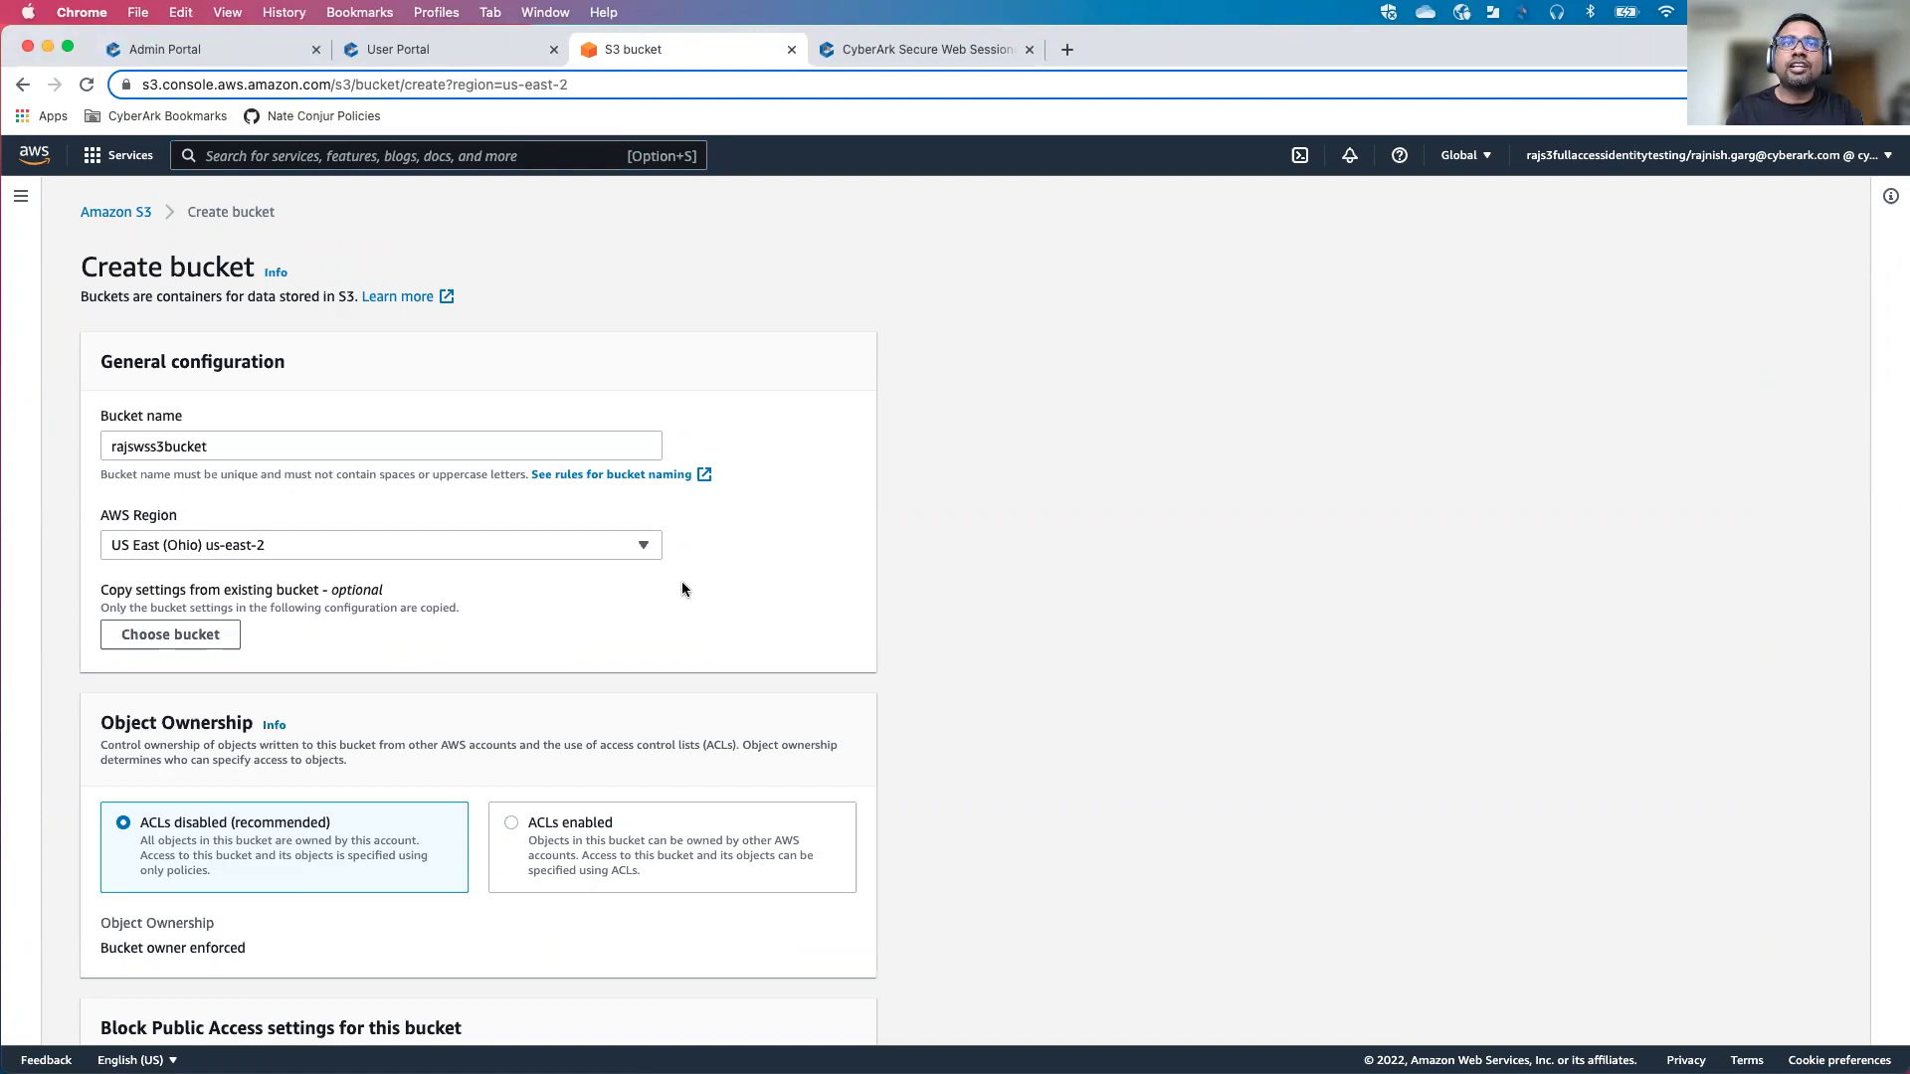
pyautogui.scroll(-2, 618, 594)
pyautogui.scroll(-8, 617, 594)
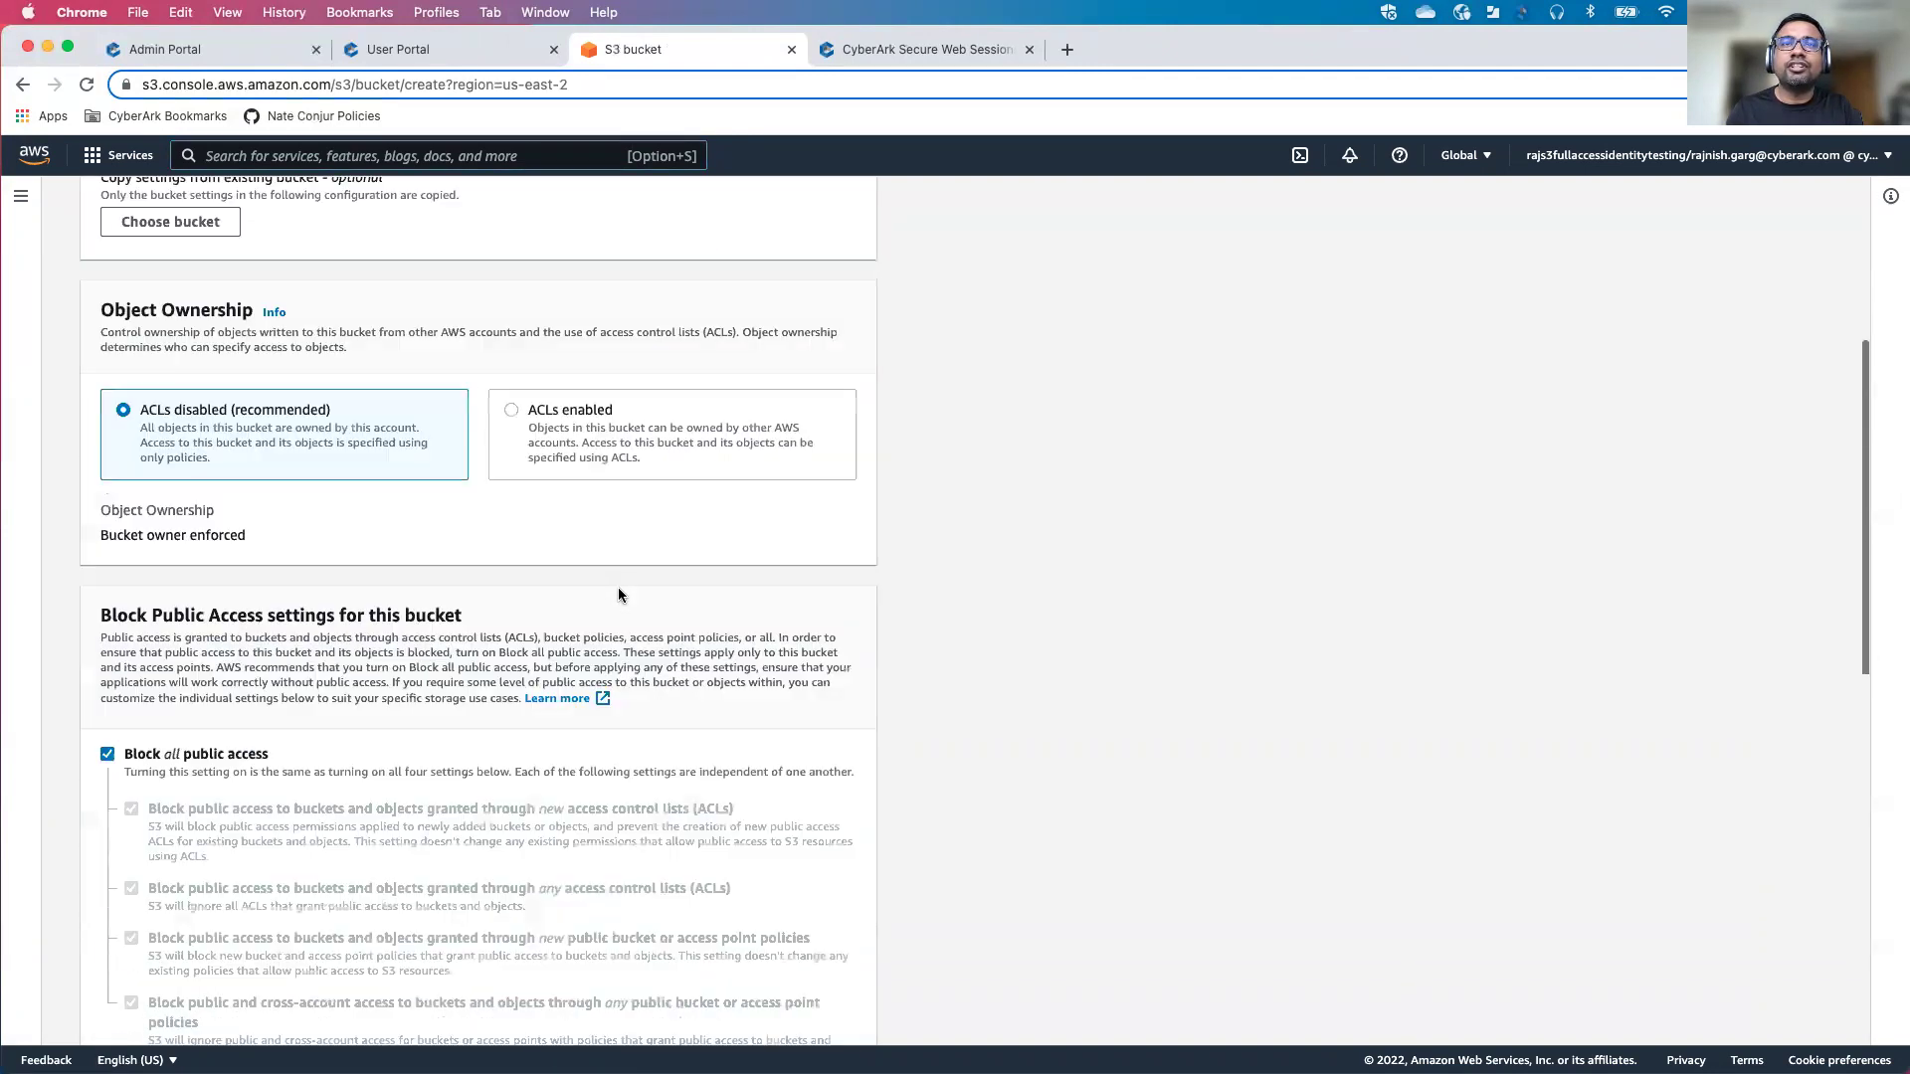
pyautogui.scroll(-5, 618, 594)
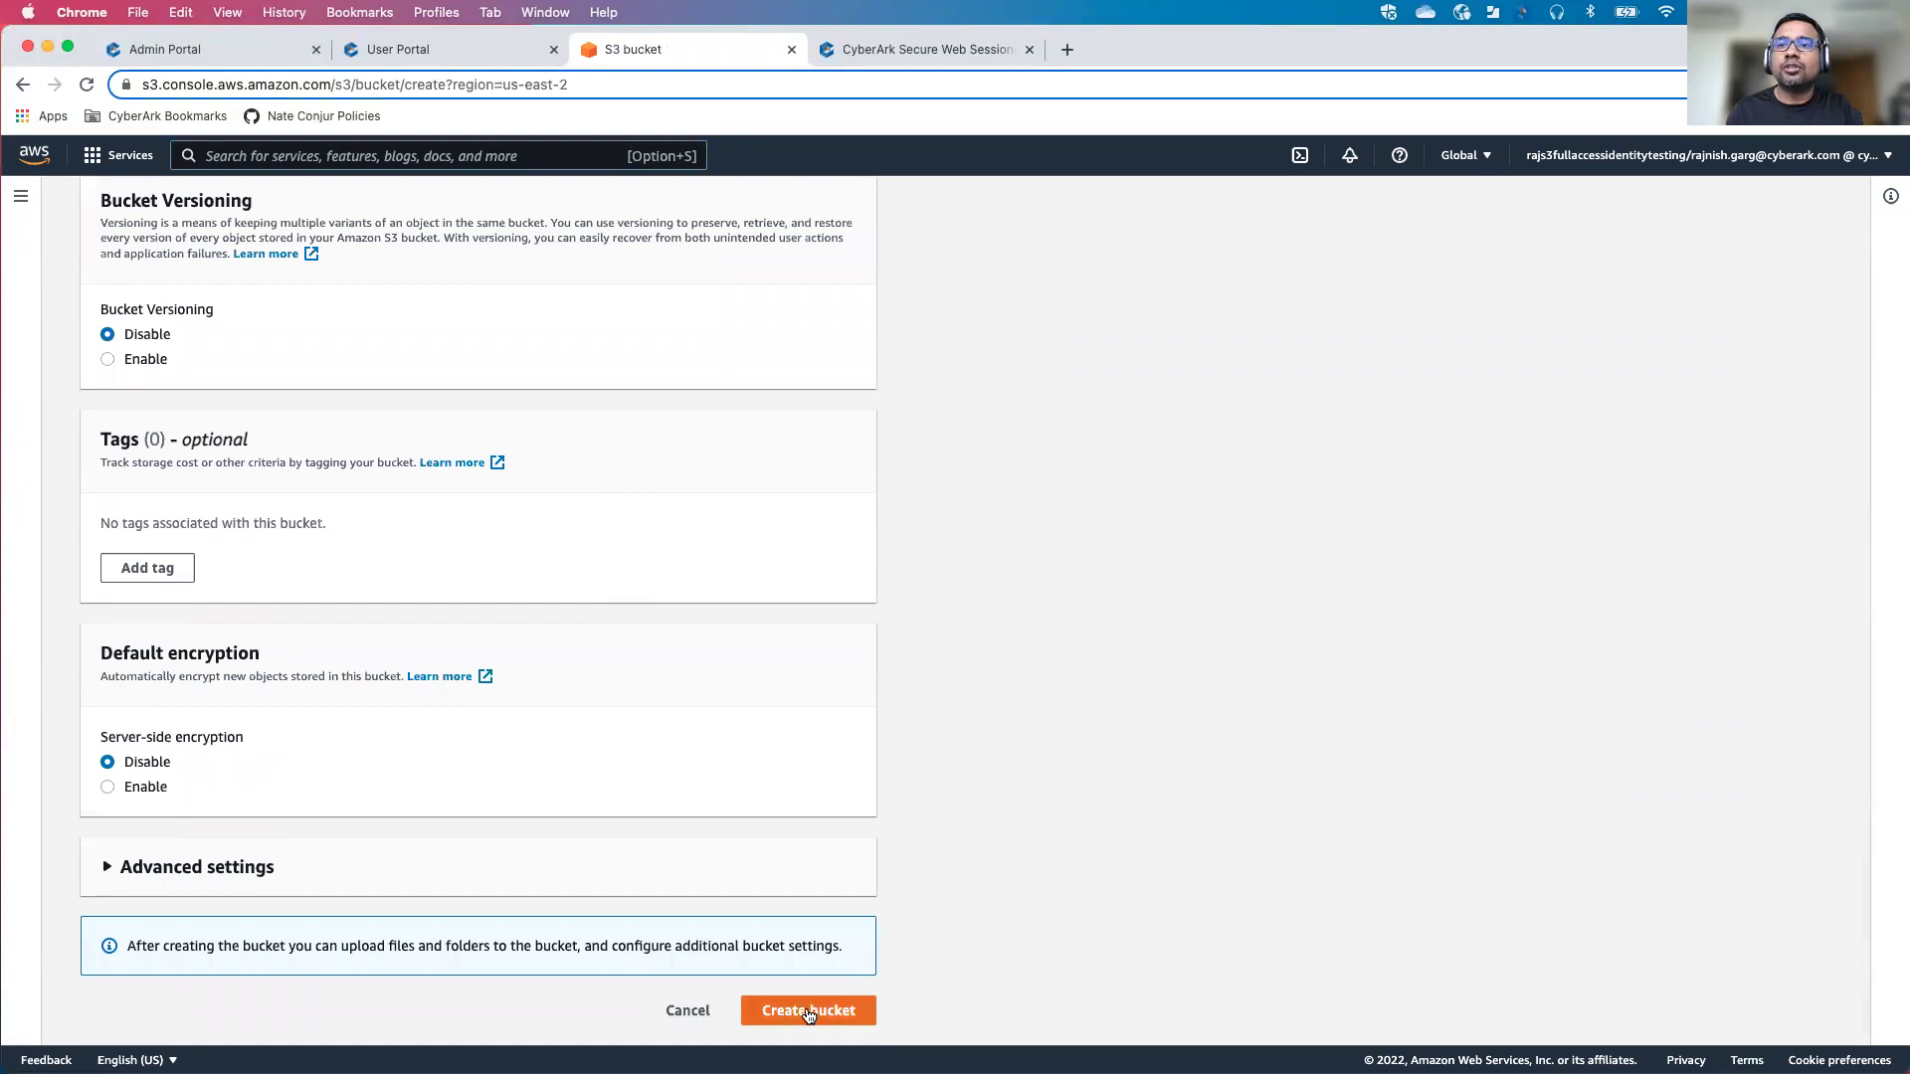
pyautogui.click(820, 1009)
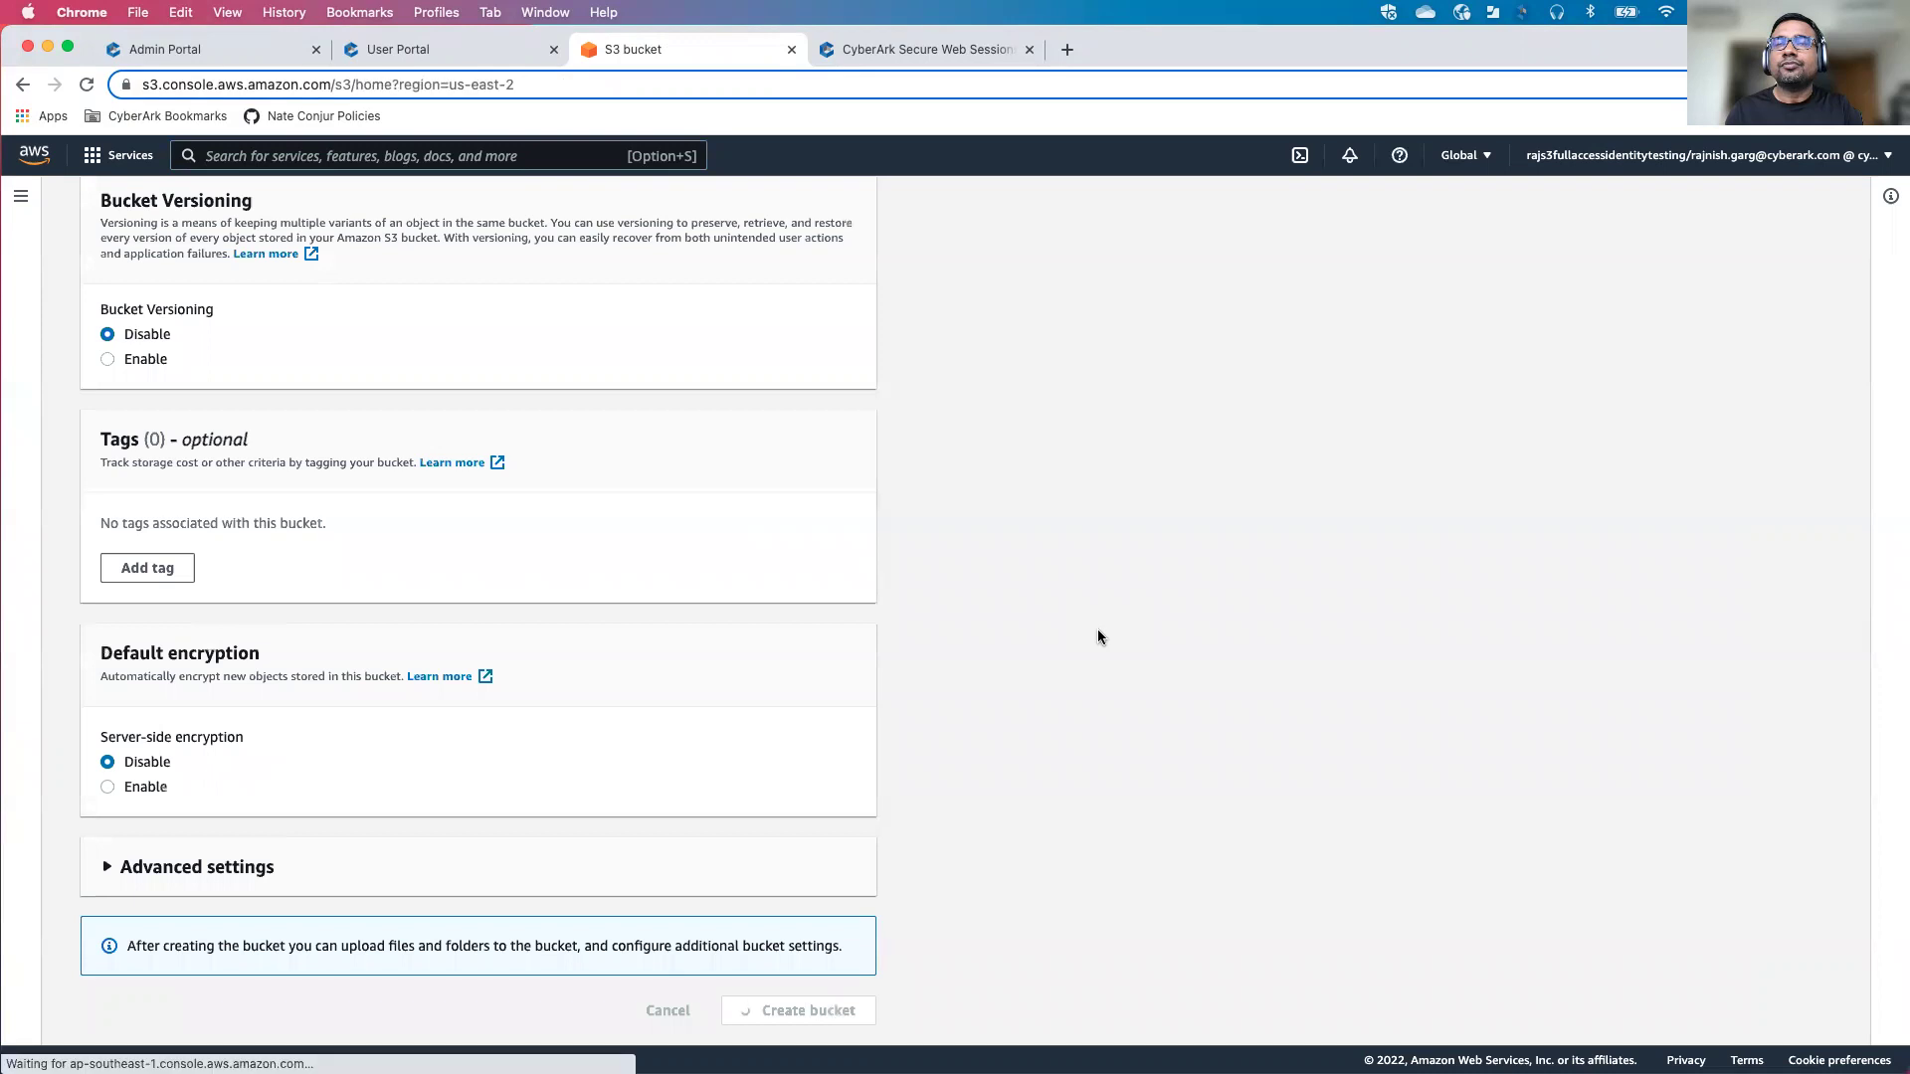
# - Search the bucket list for 'rajsws' and open rajswss3bucket
pyautogui.click(1161, 432)
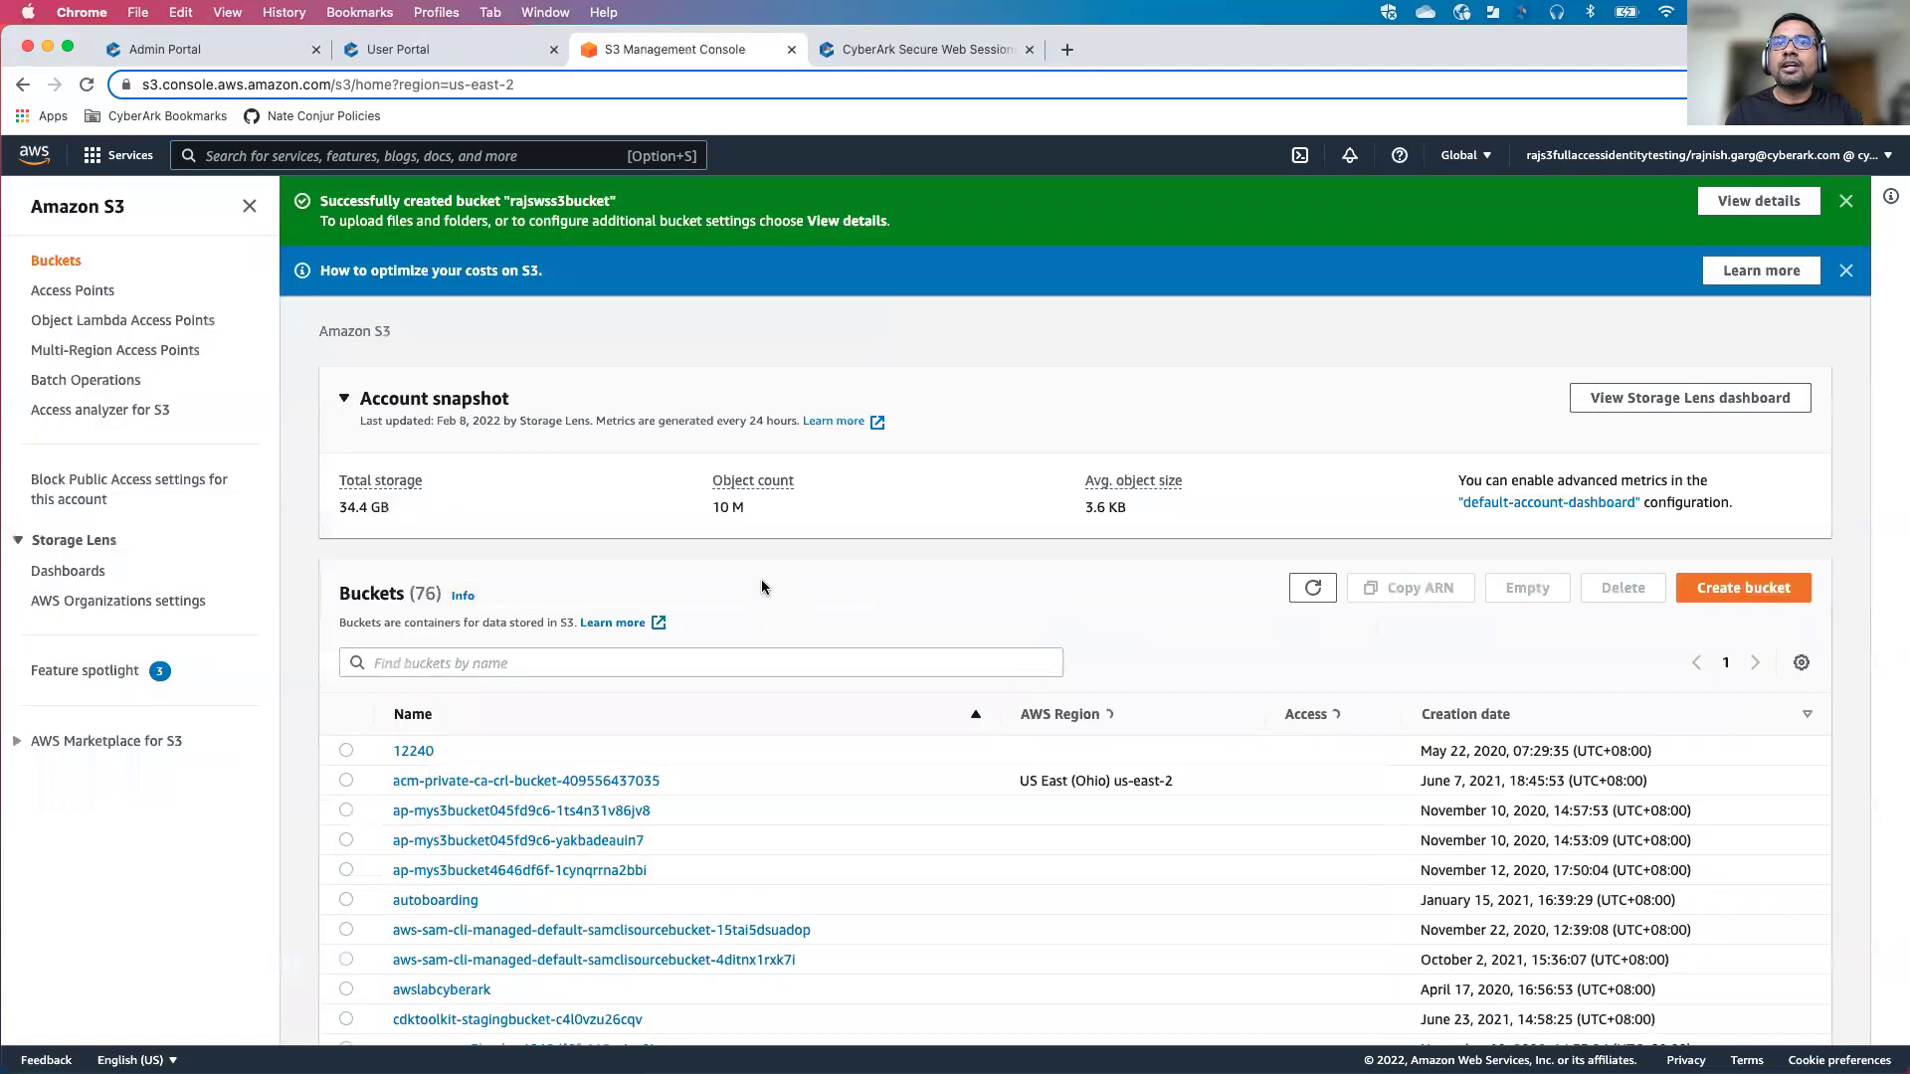
pyautogui.click(572, 663)
pyautogui.write('rajsws')
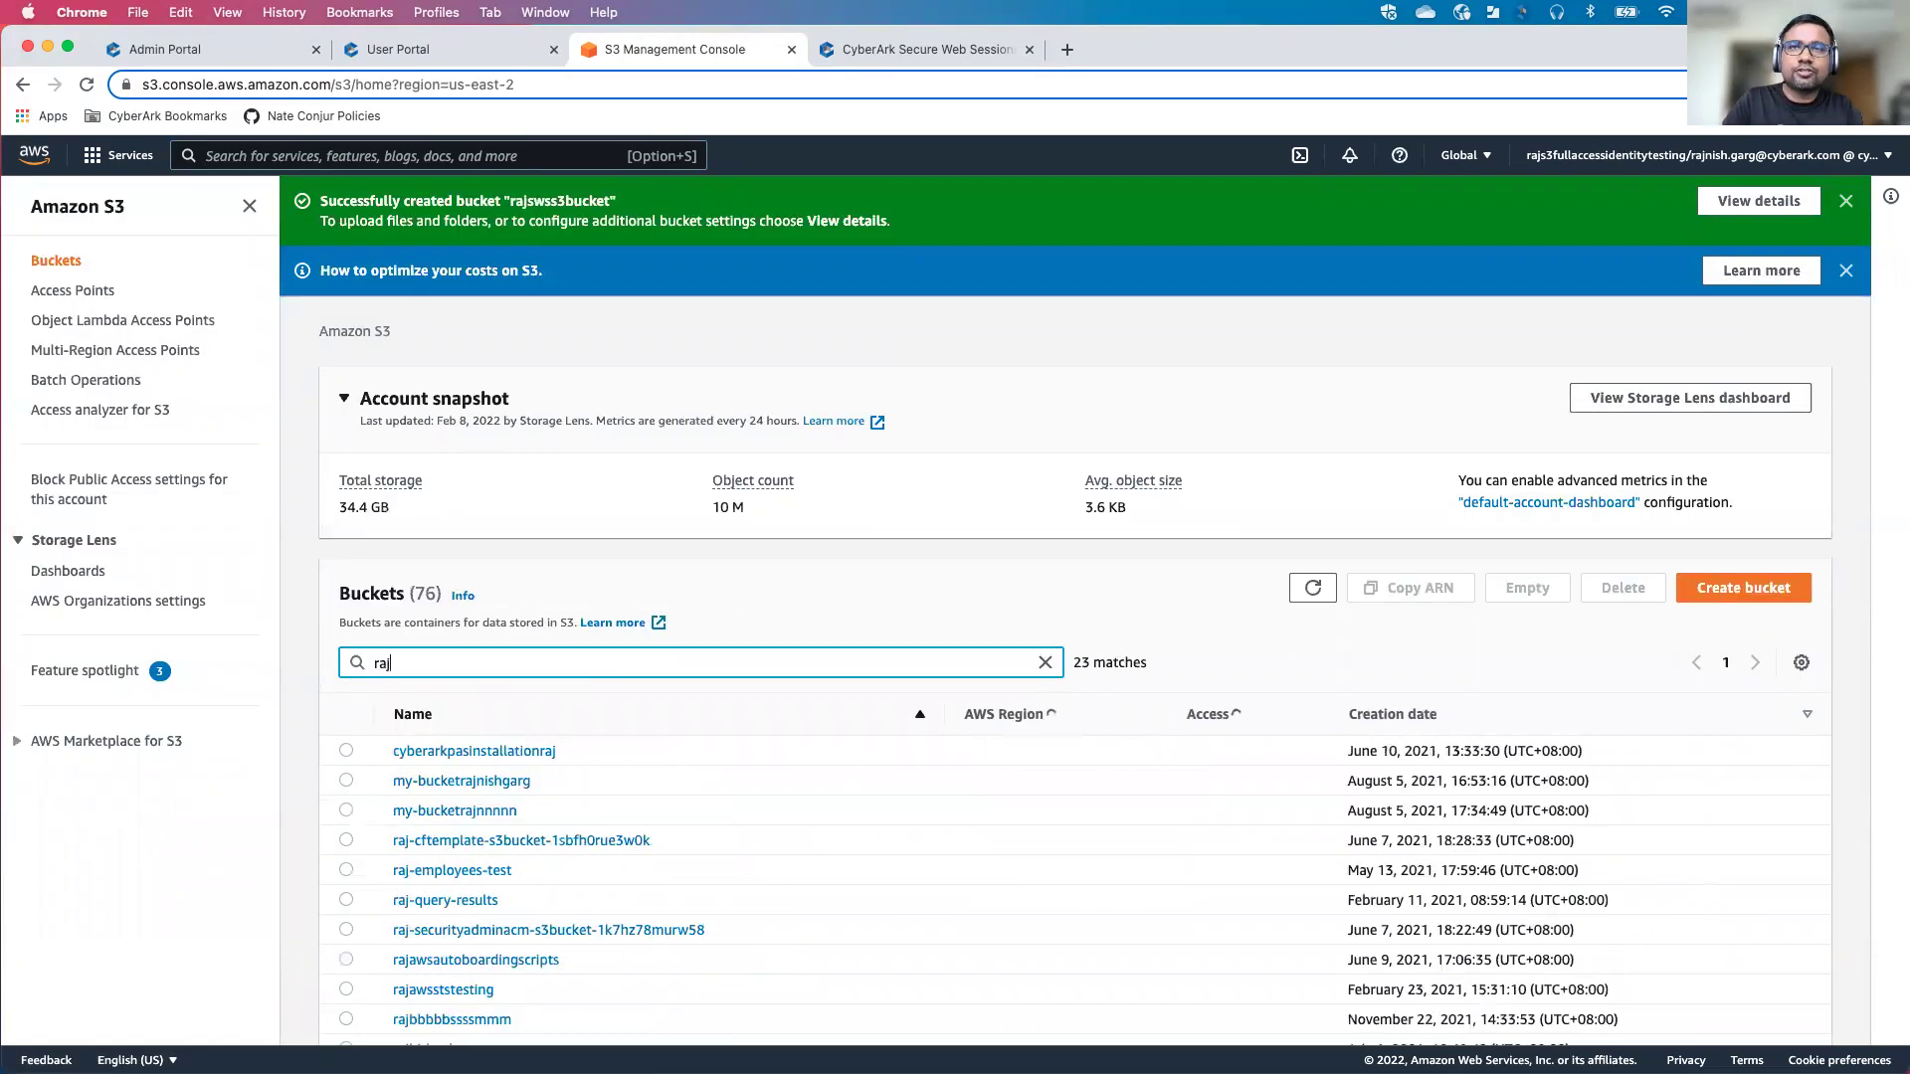
pyautogui.click(457, 752)
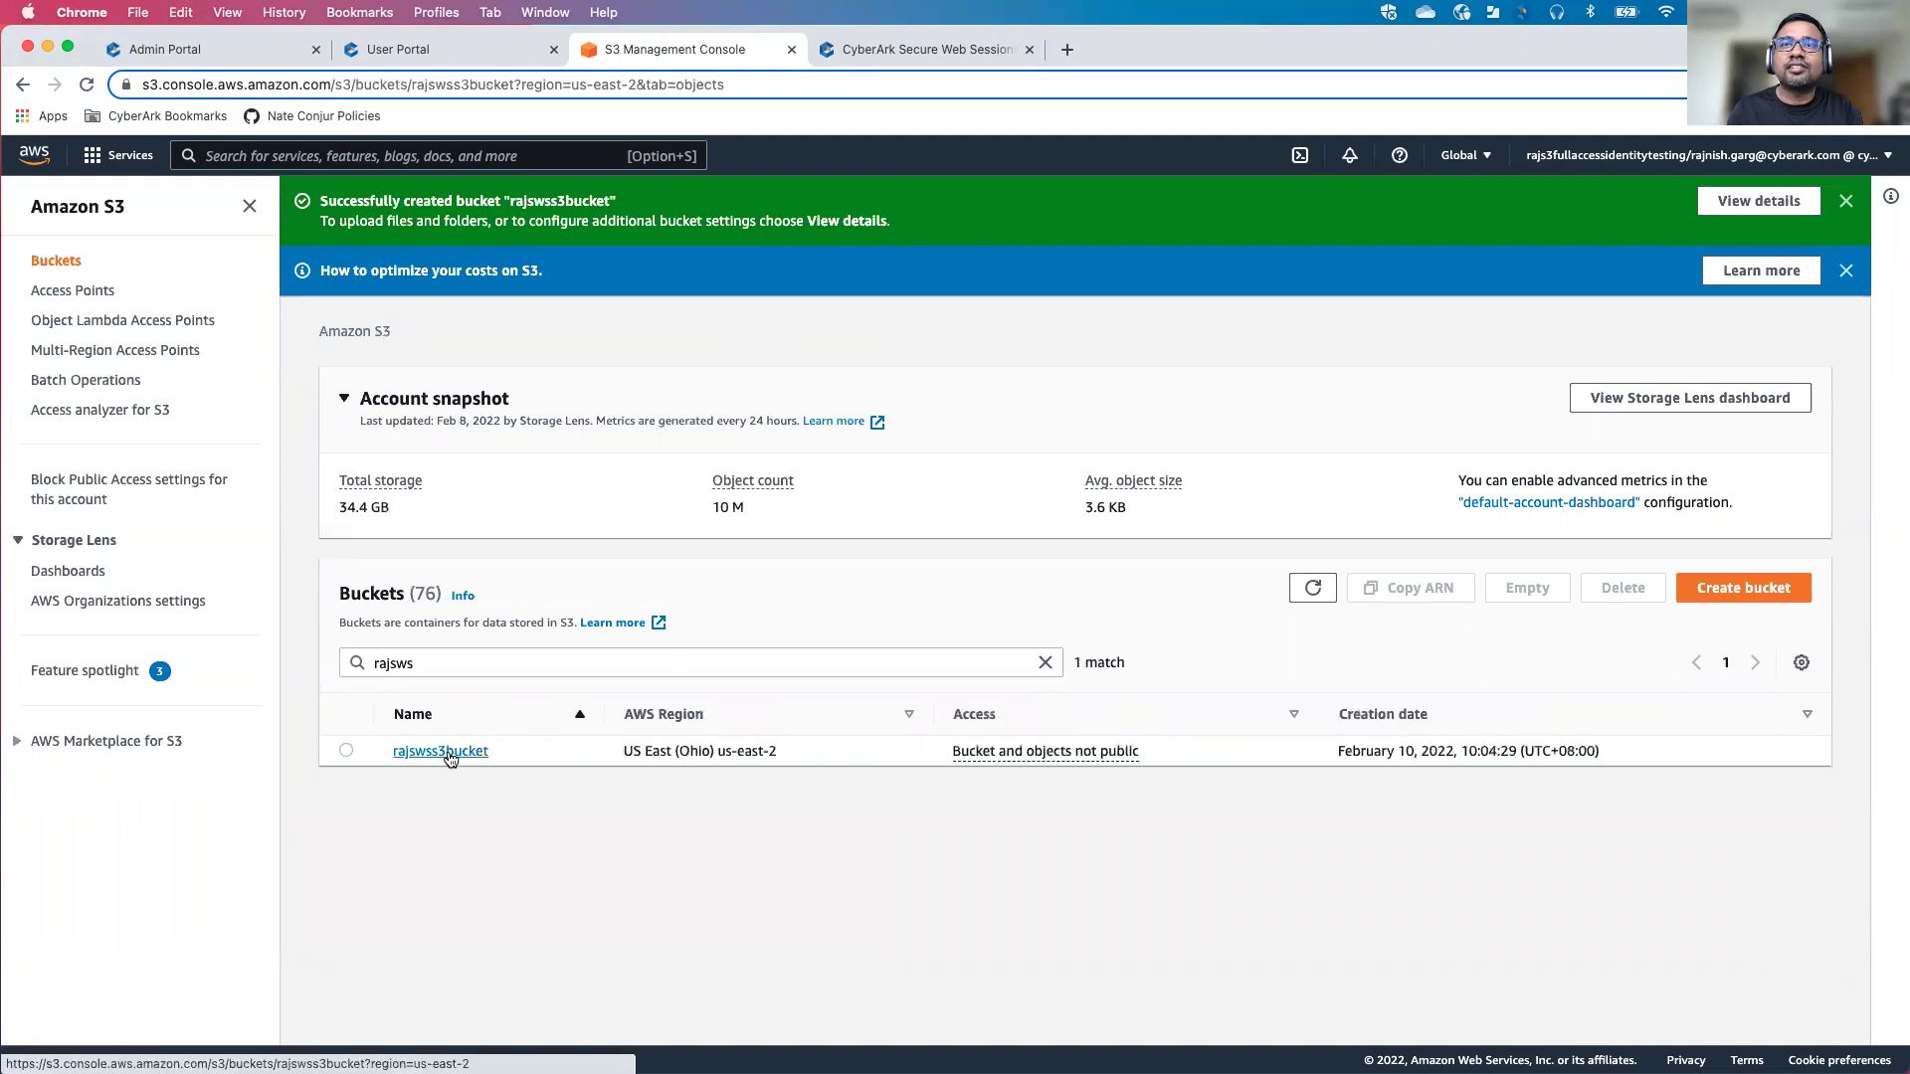
# - Upload the 4.44.19 PM and 5.33.05 PM screenshots (242.1 KB total) to the bucket
pyautogui.click(1304, 481)
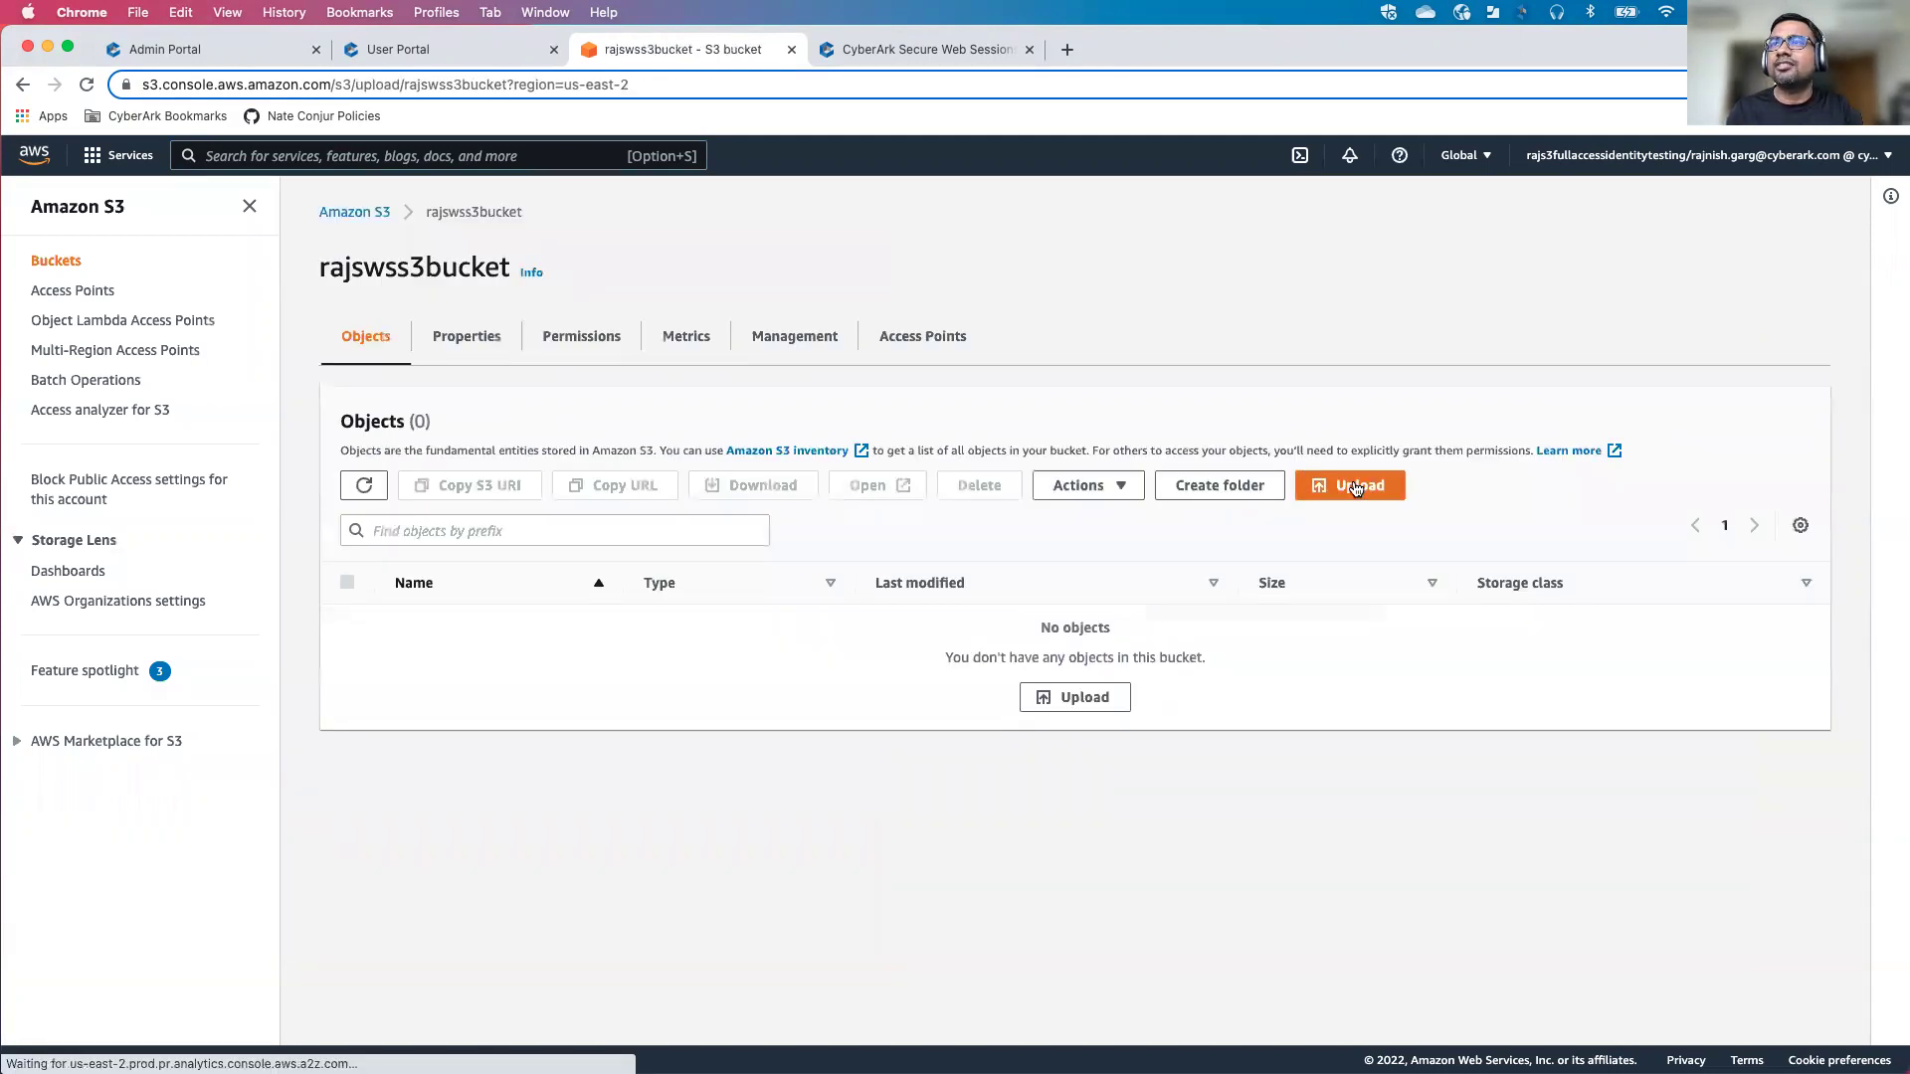
pyautogui.click(695, 462)
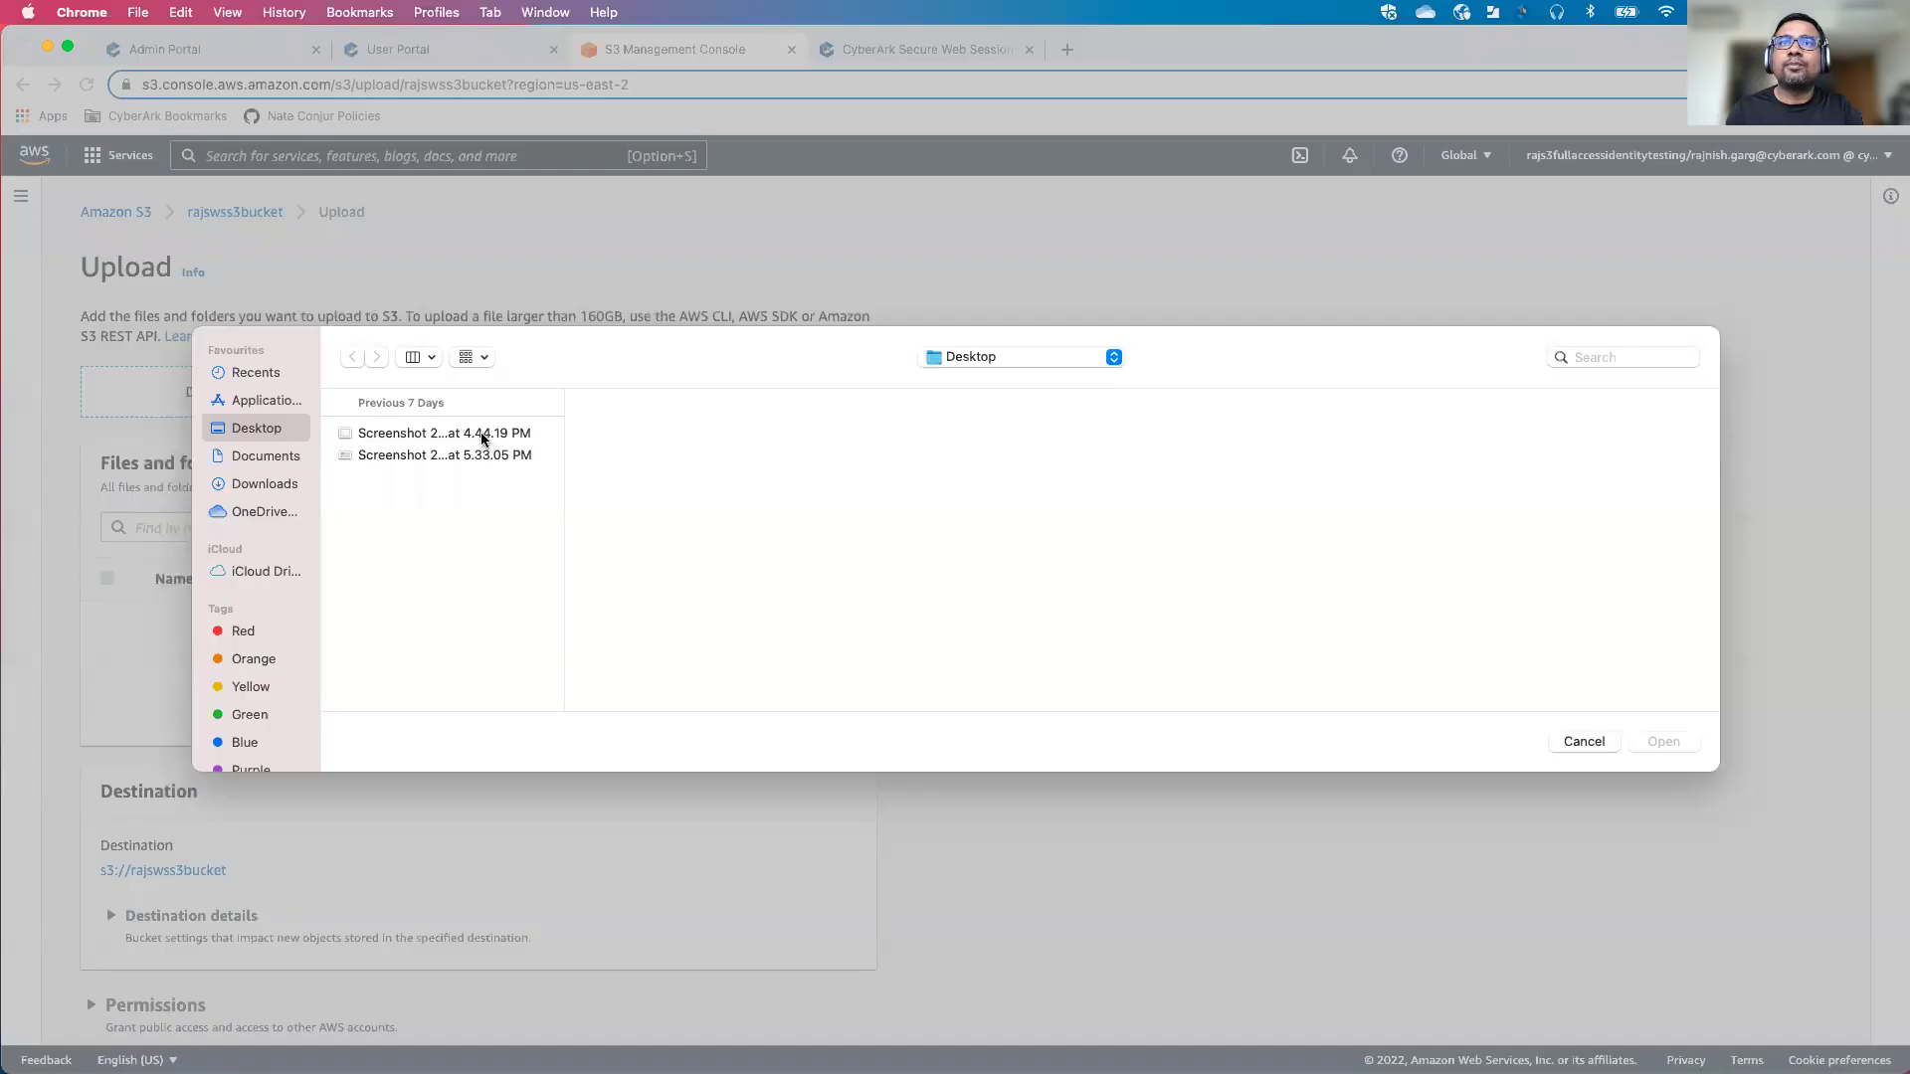
pyautogui.click(483, 434)
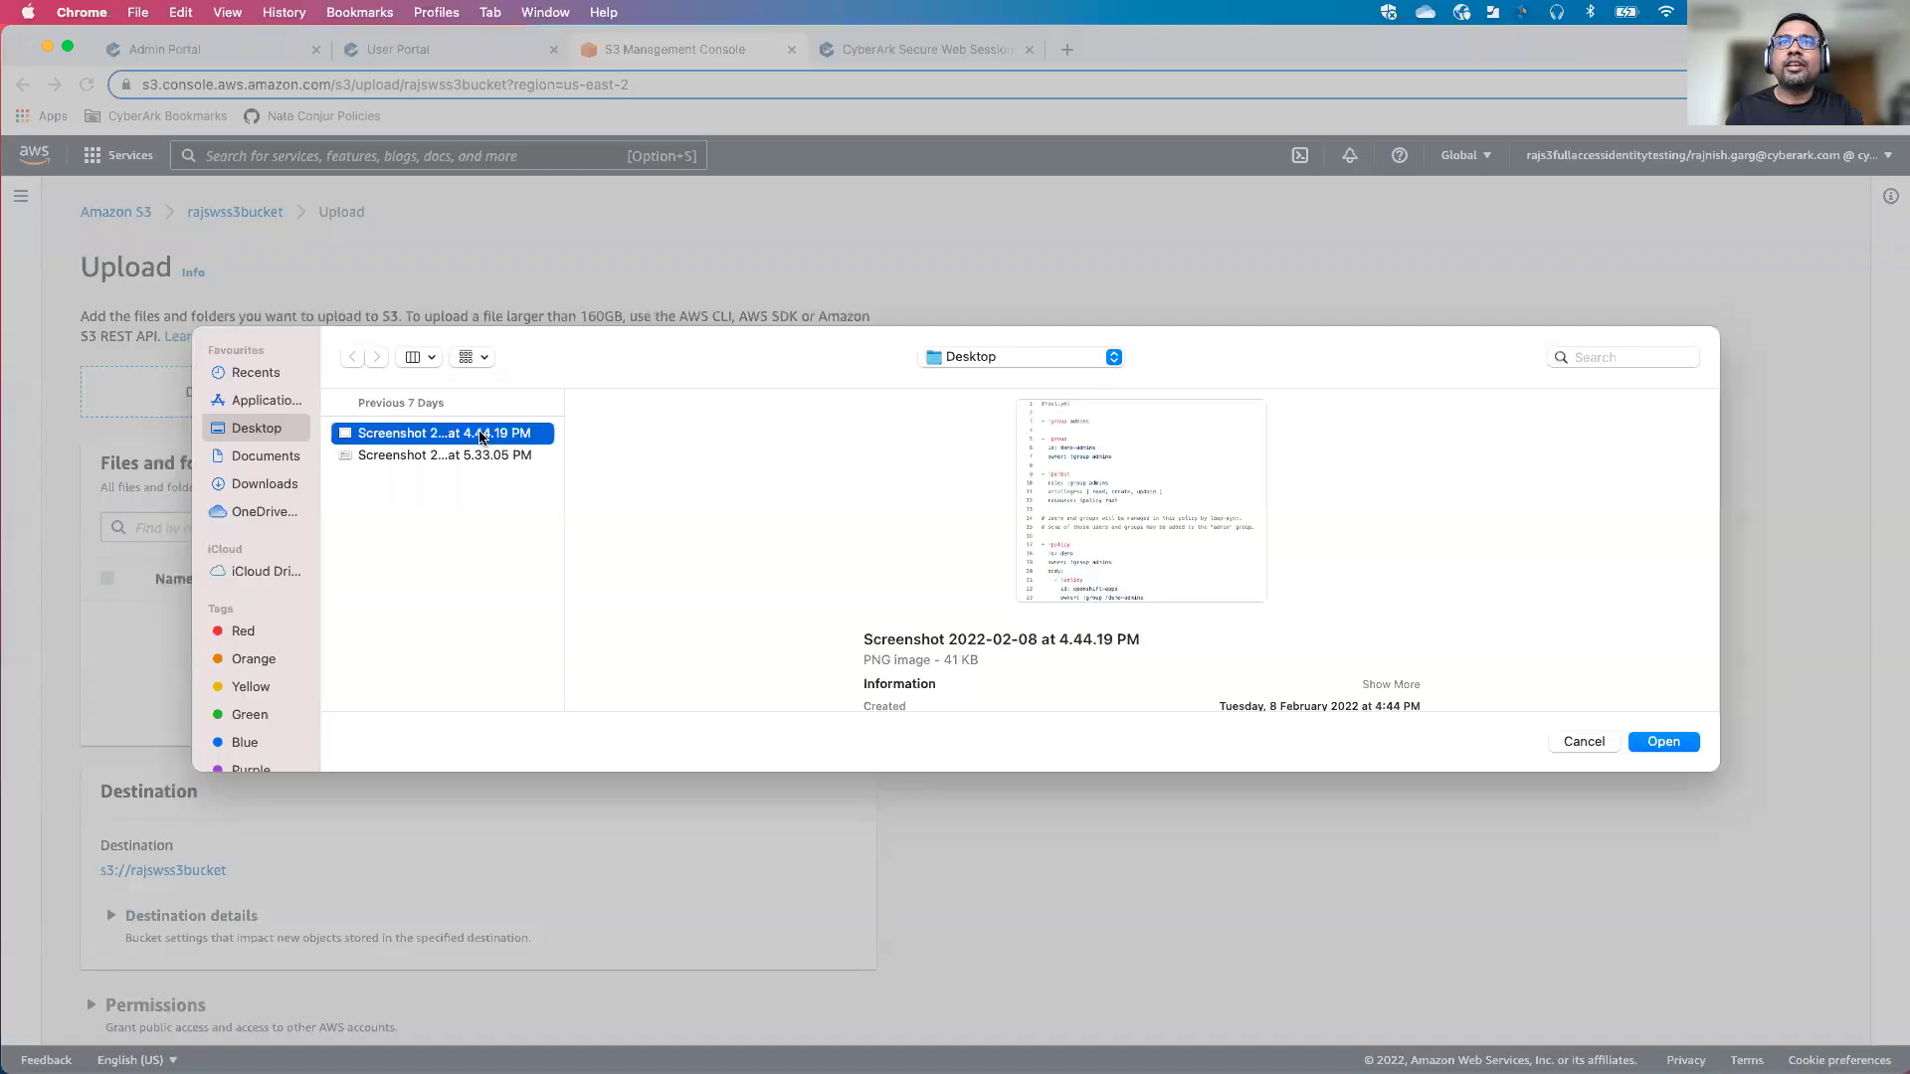
pyautogui.click(1663, 742)
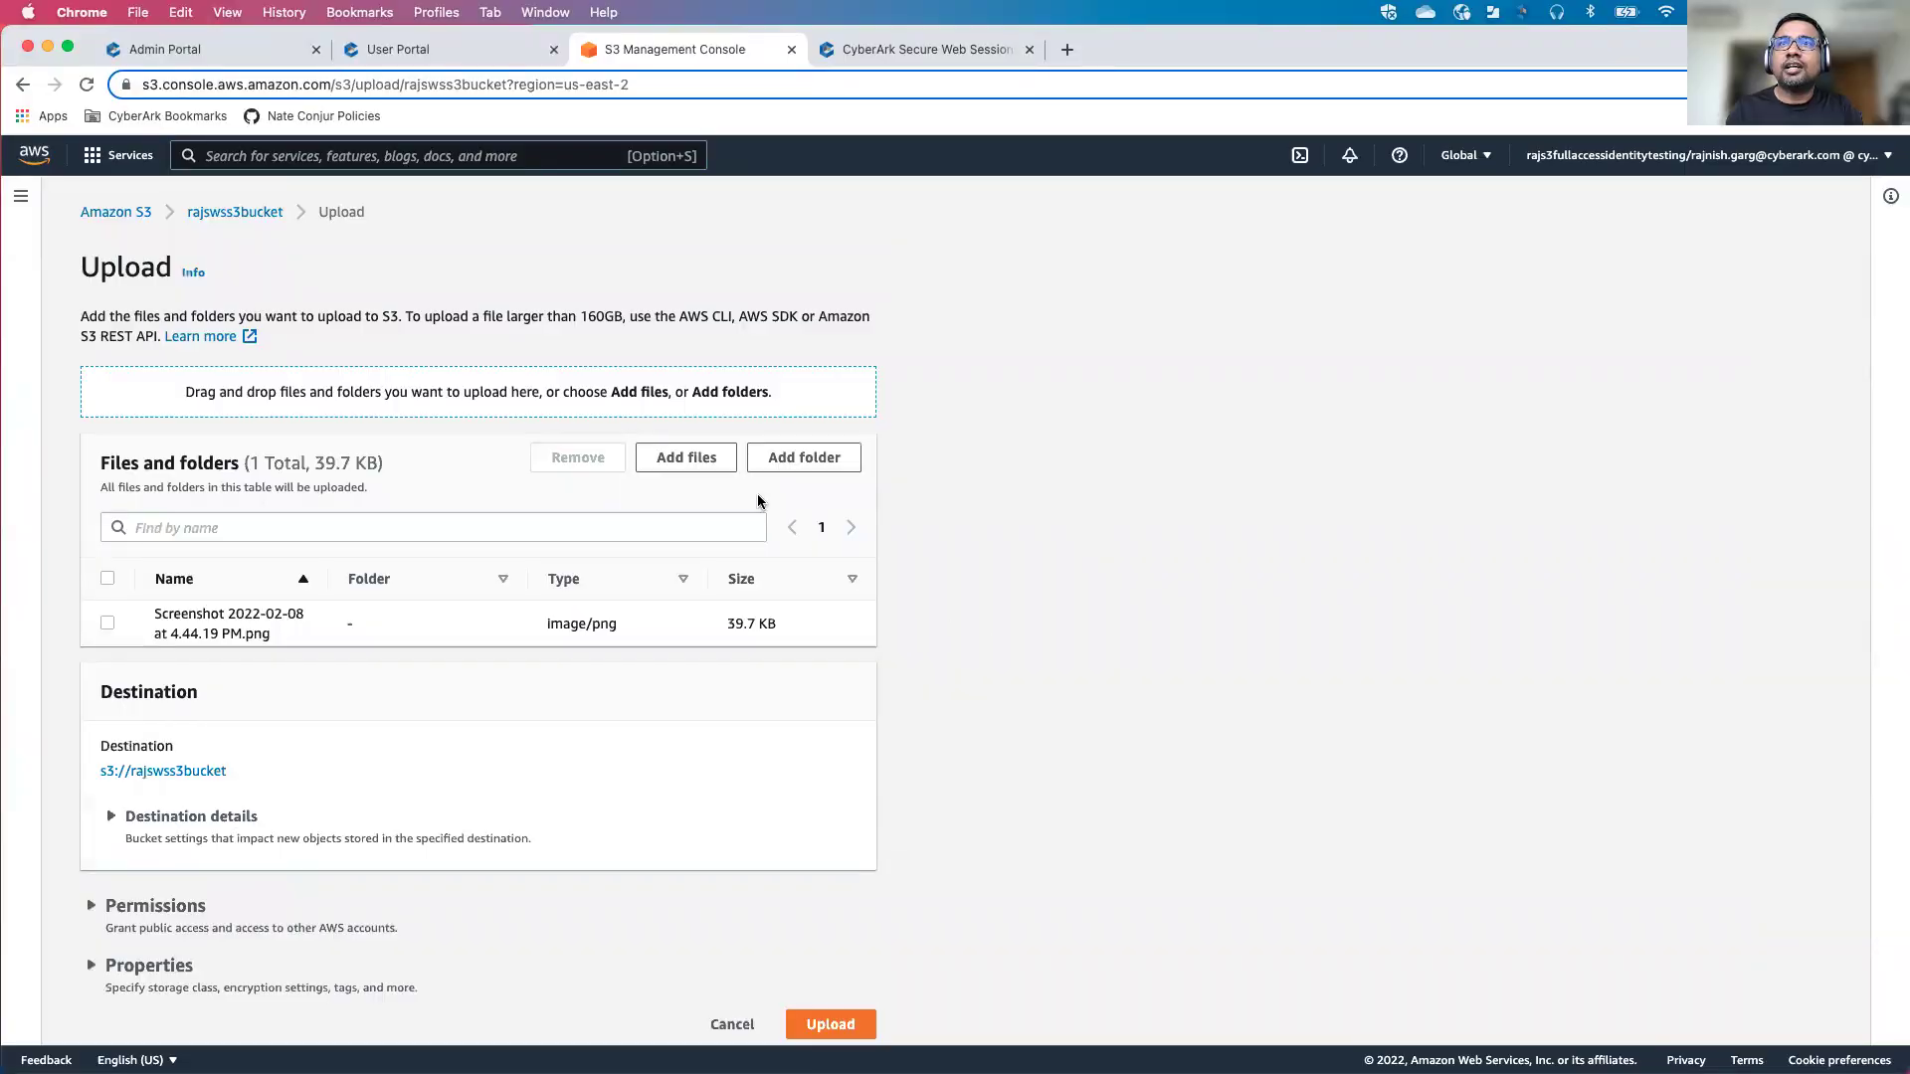
pyautogui.click(686, 459)
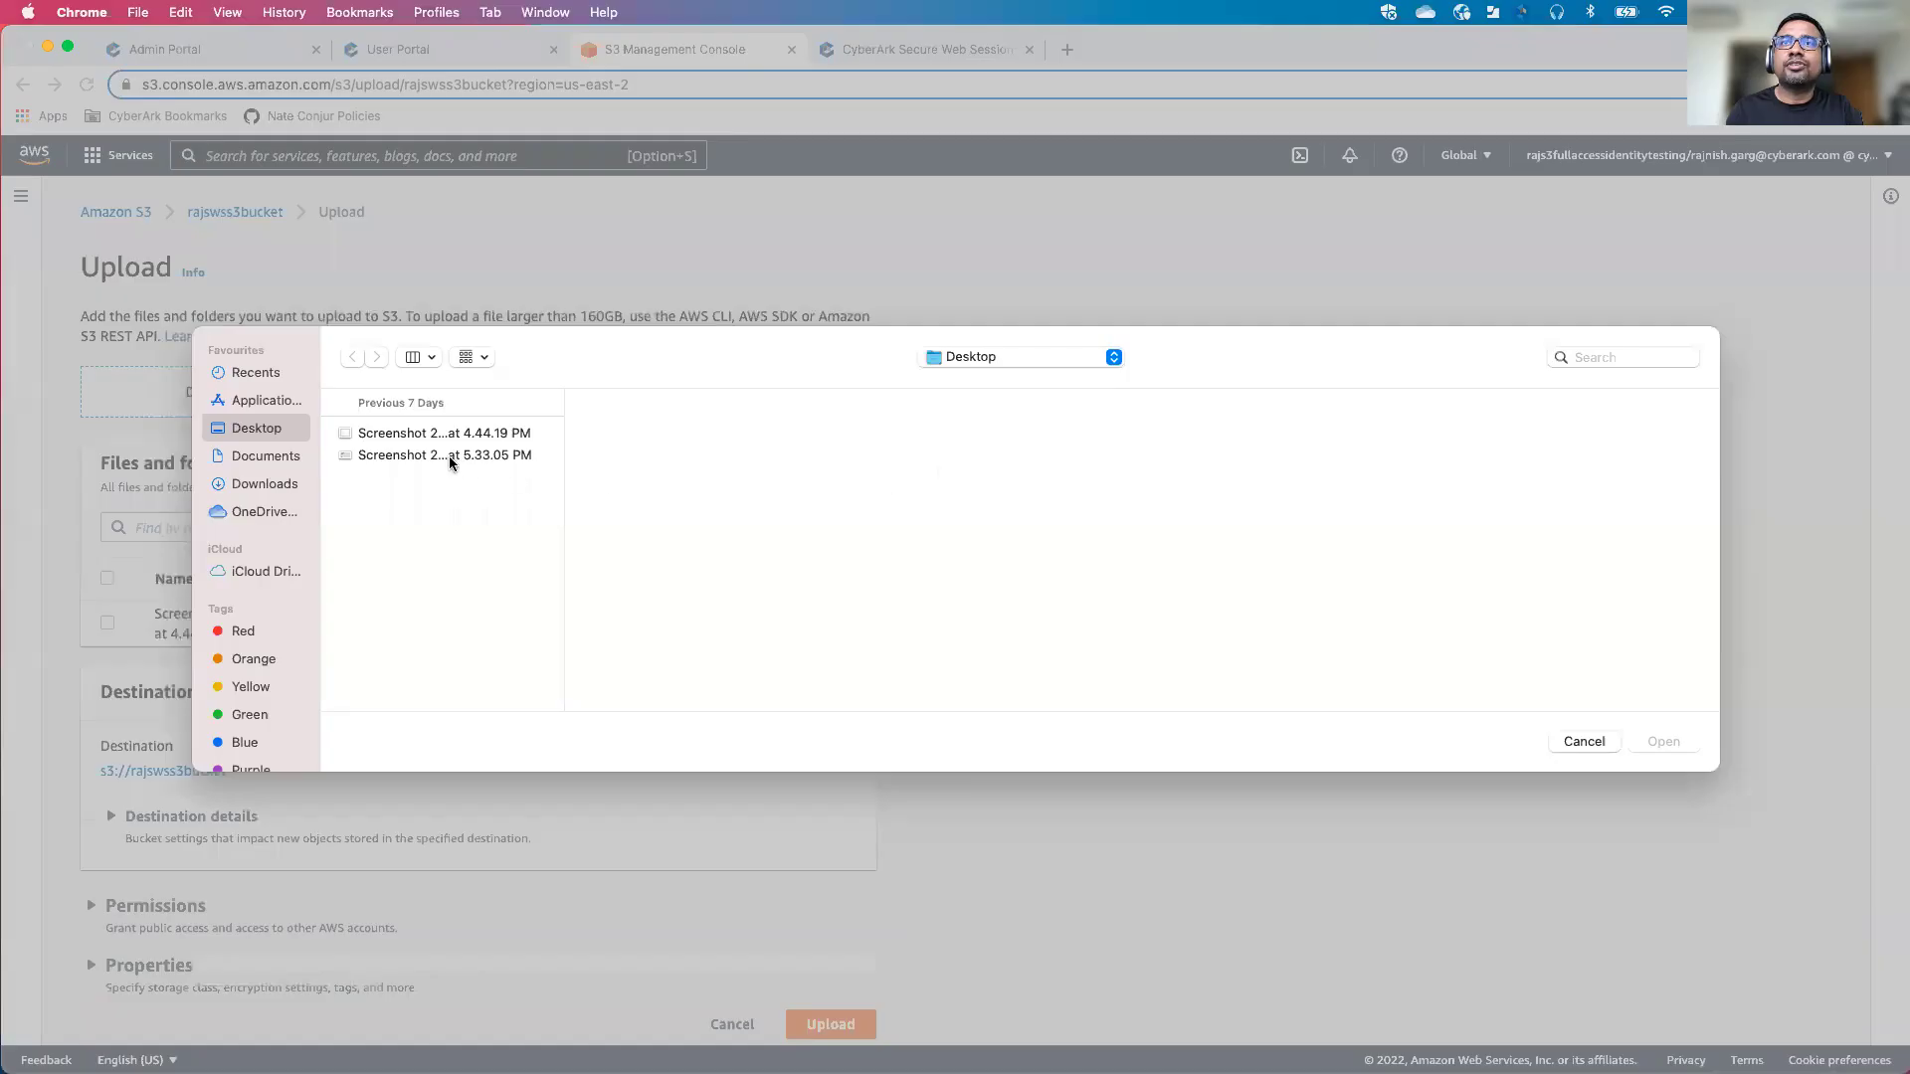
pyautogui.click(450, 455)
pyautogui.click(1679, 742)
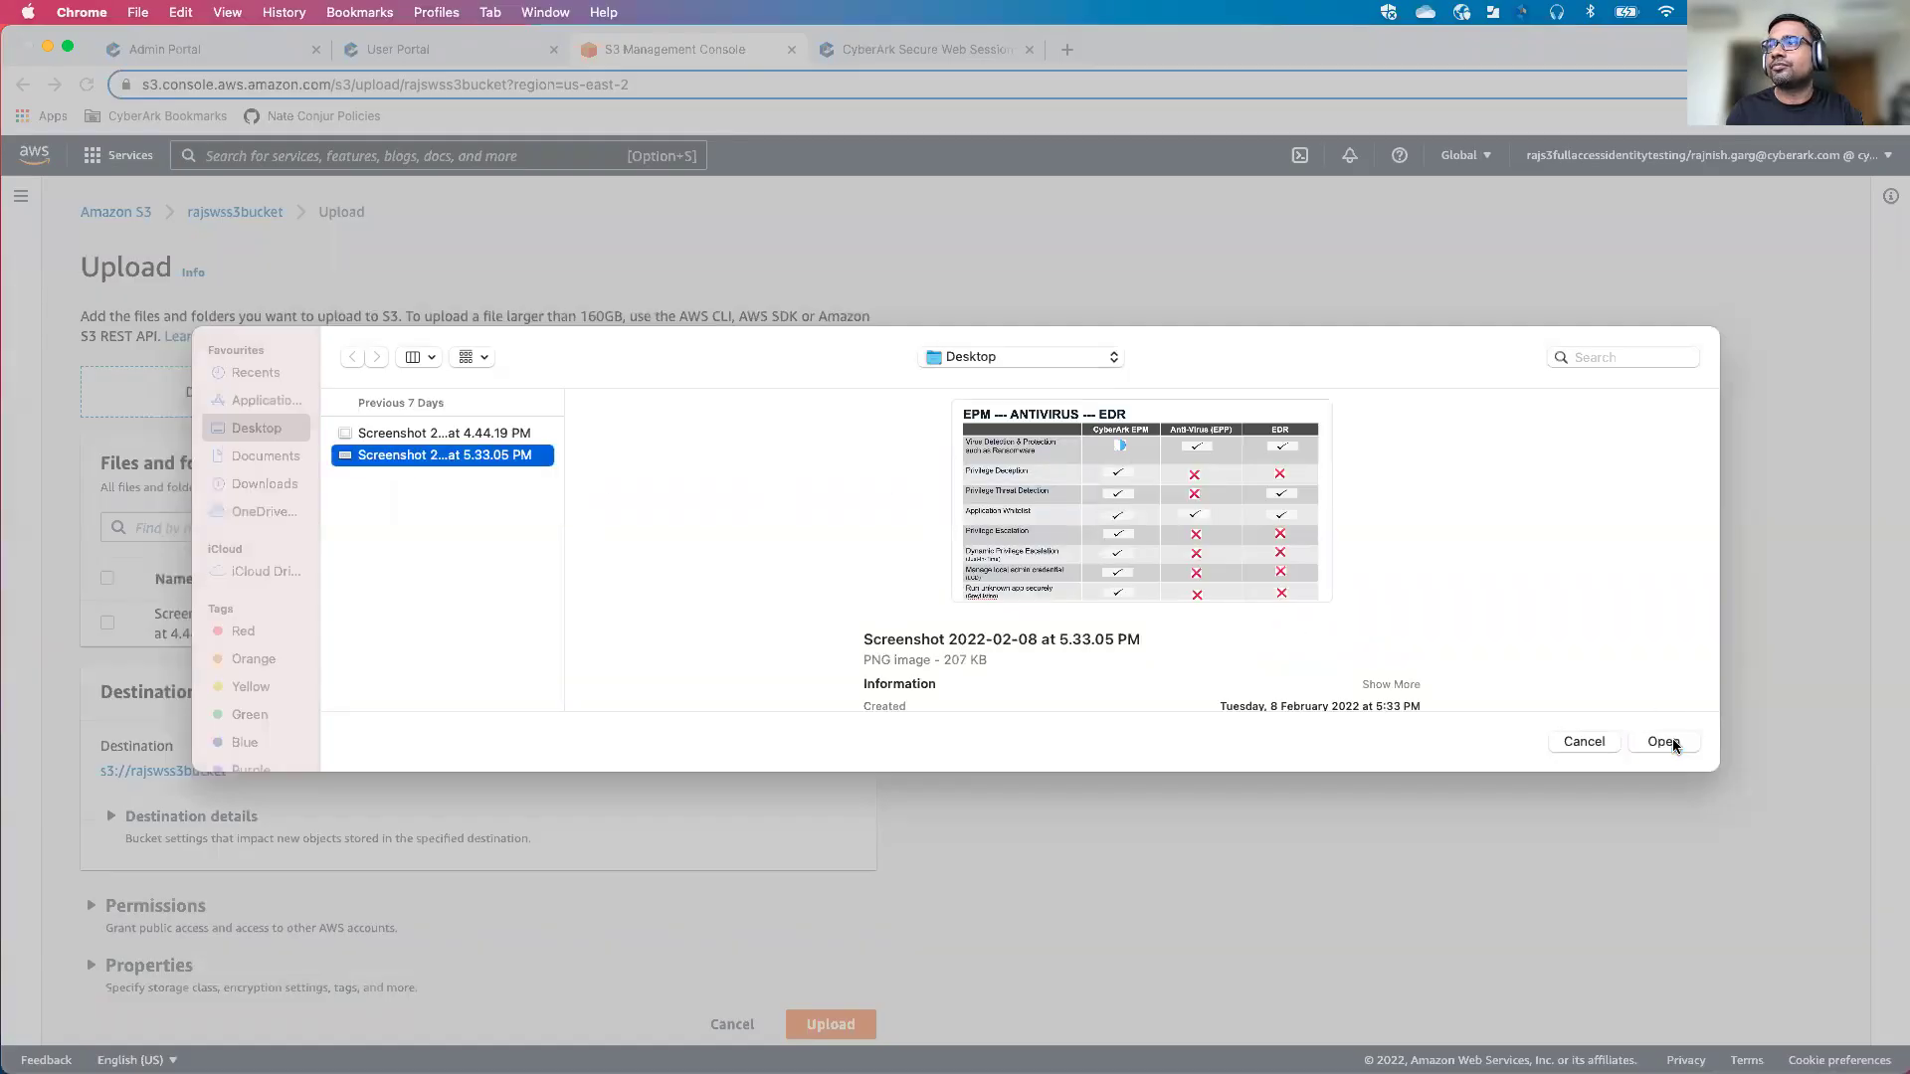
pyautogui.scroll(-1, 979, 676)
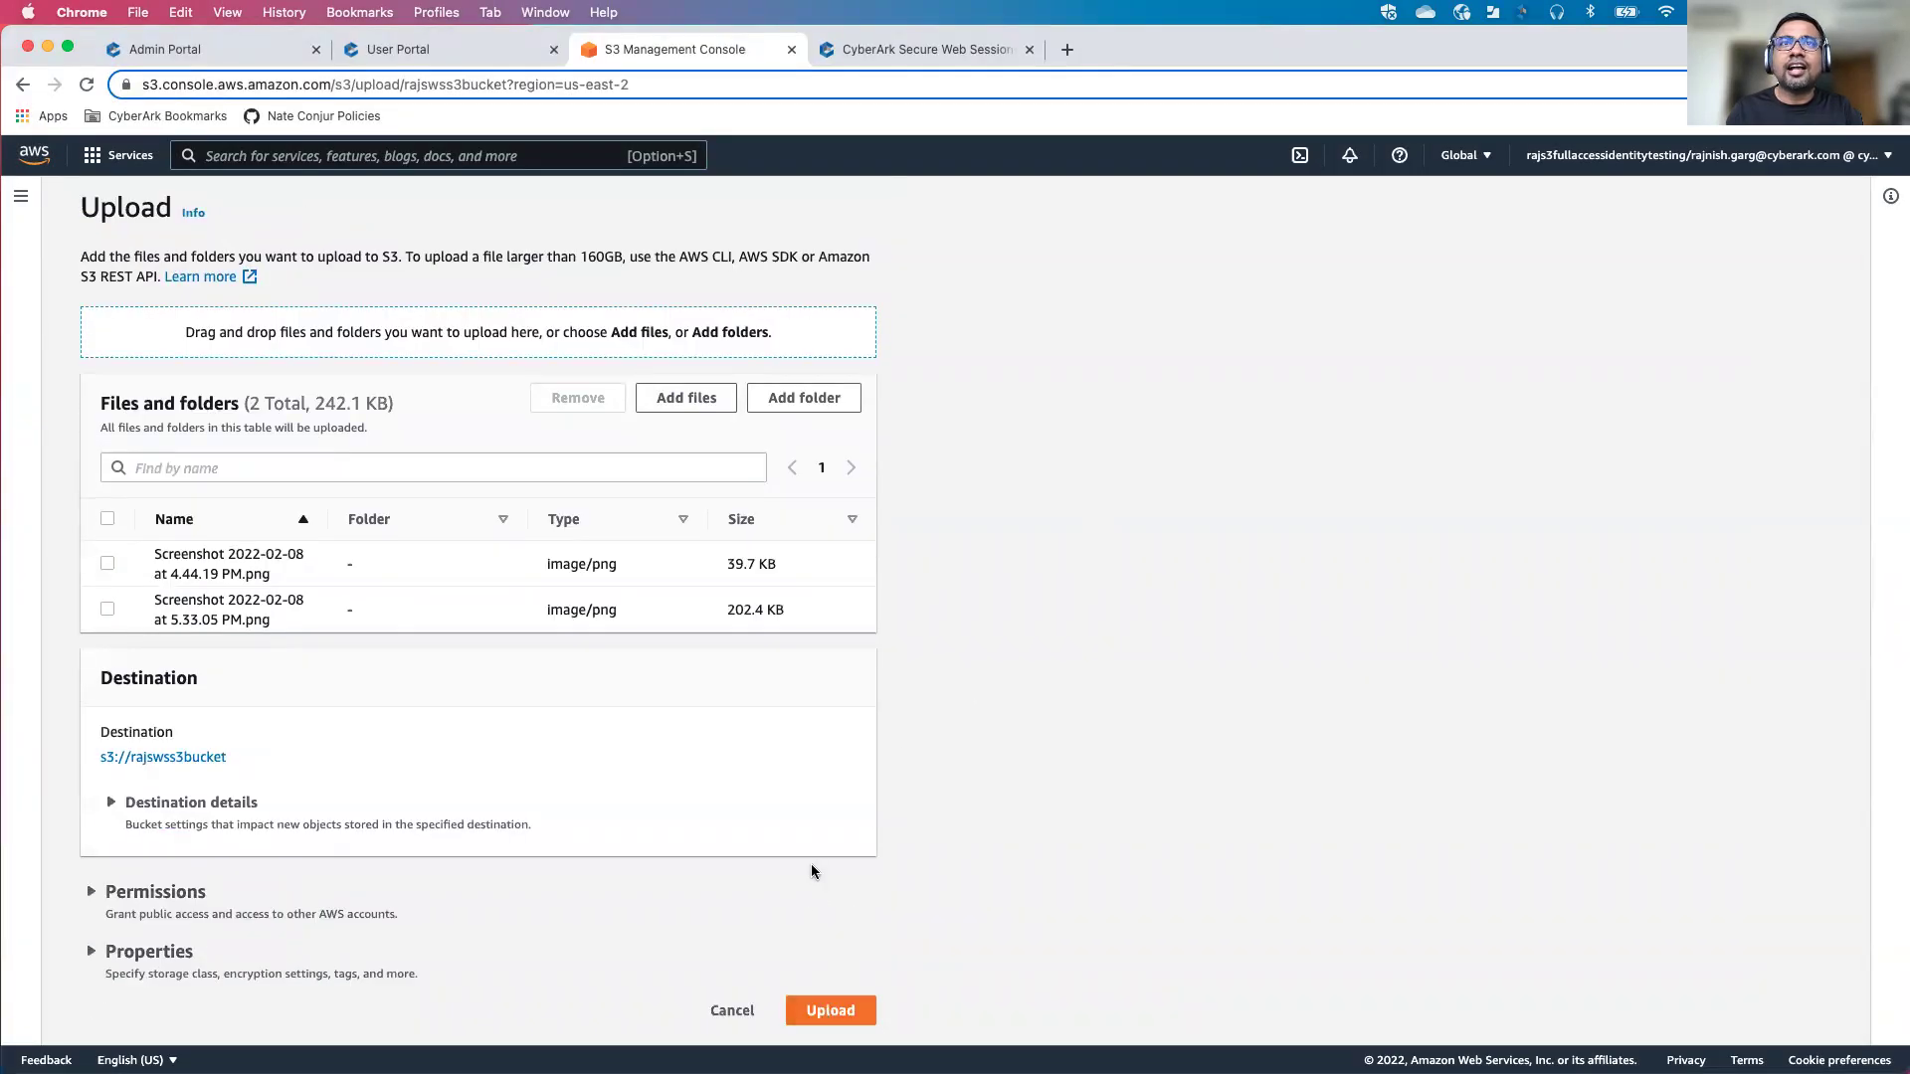
pyautogui.click(833, 1010)
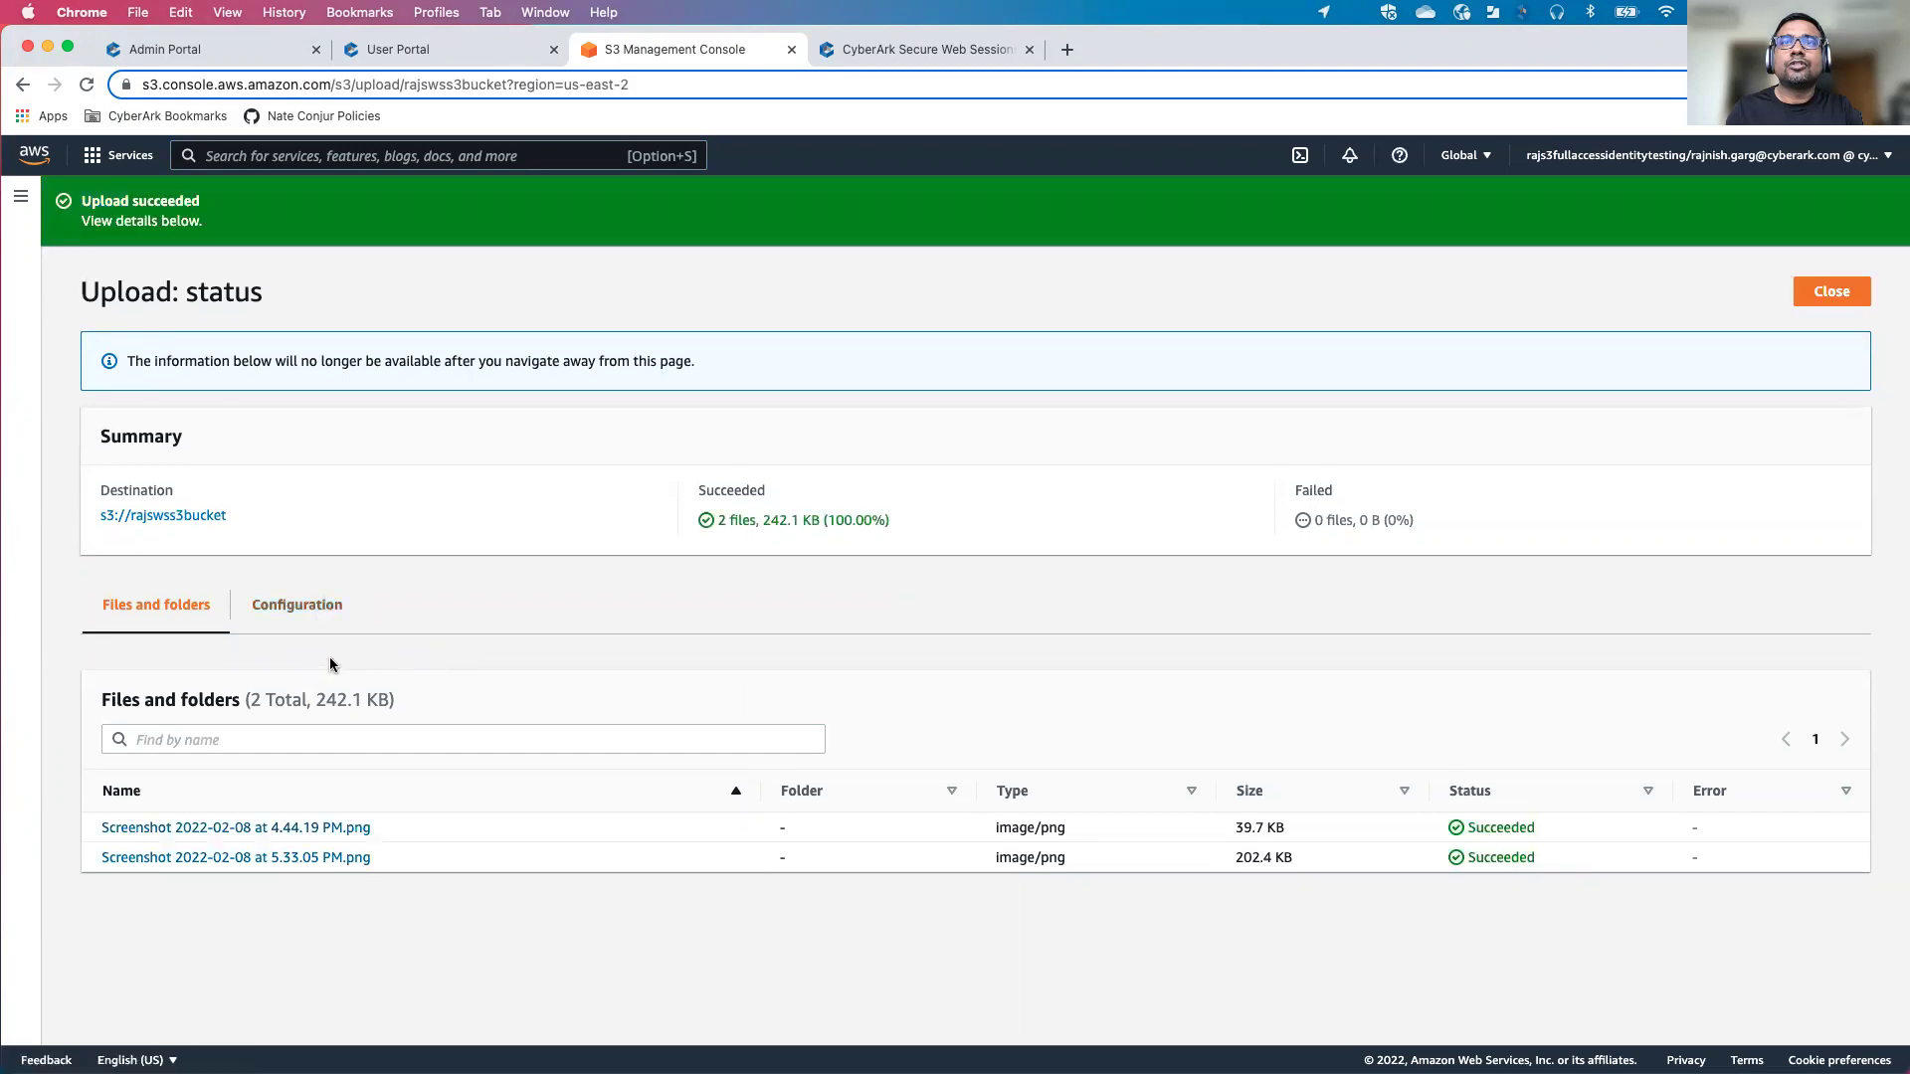
# - Dismiss the Unknown Error banner and return to the S3 buckets list via Services
pyautogui.click(296, 606)
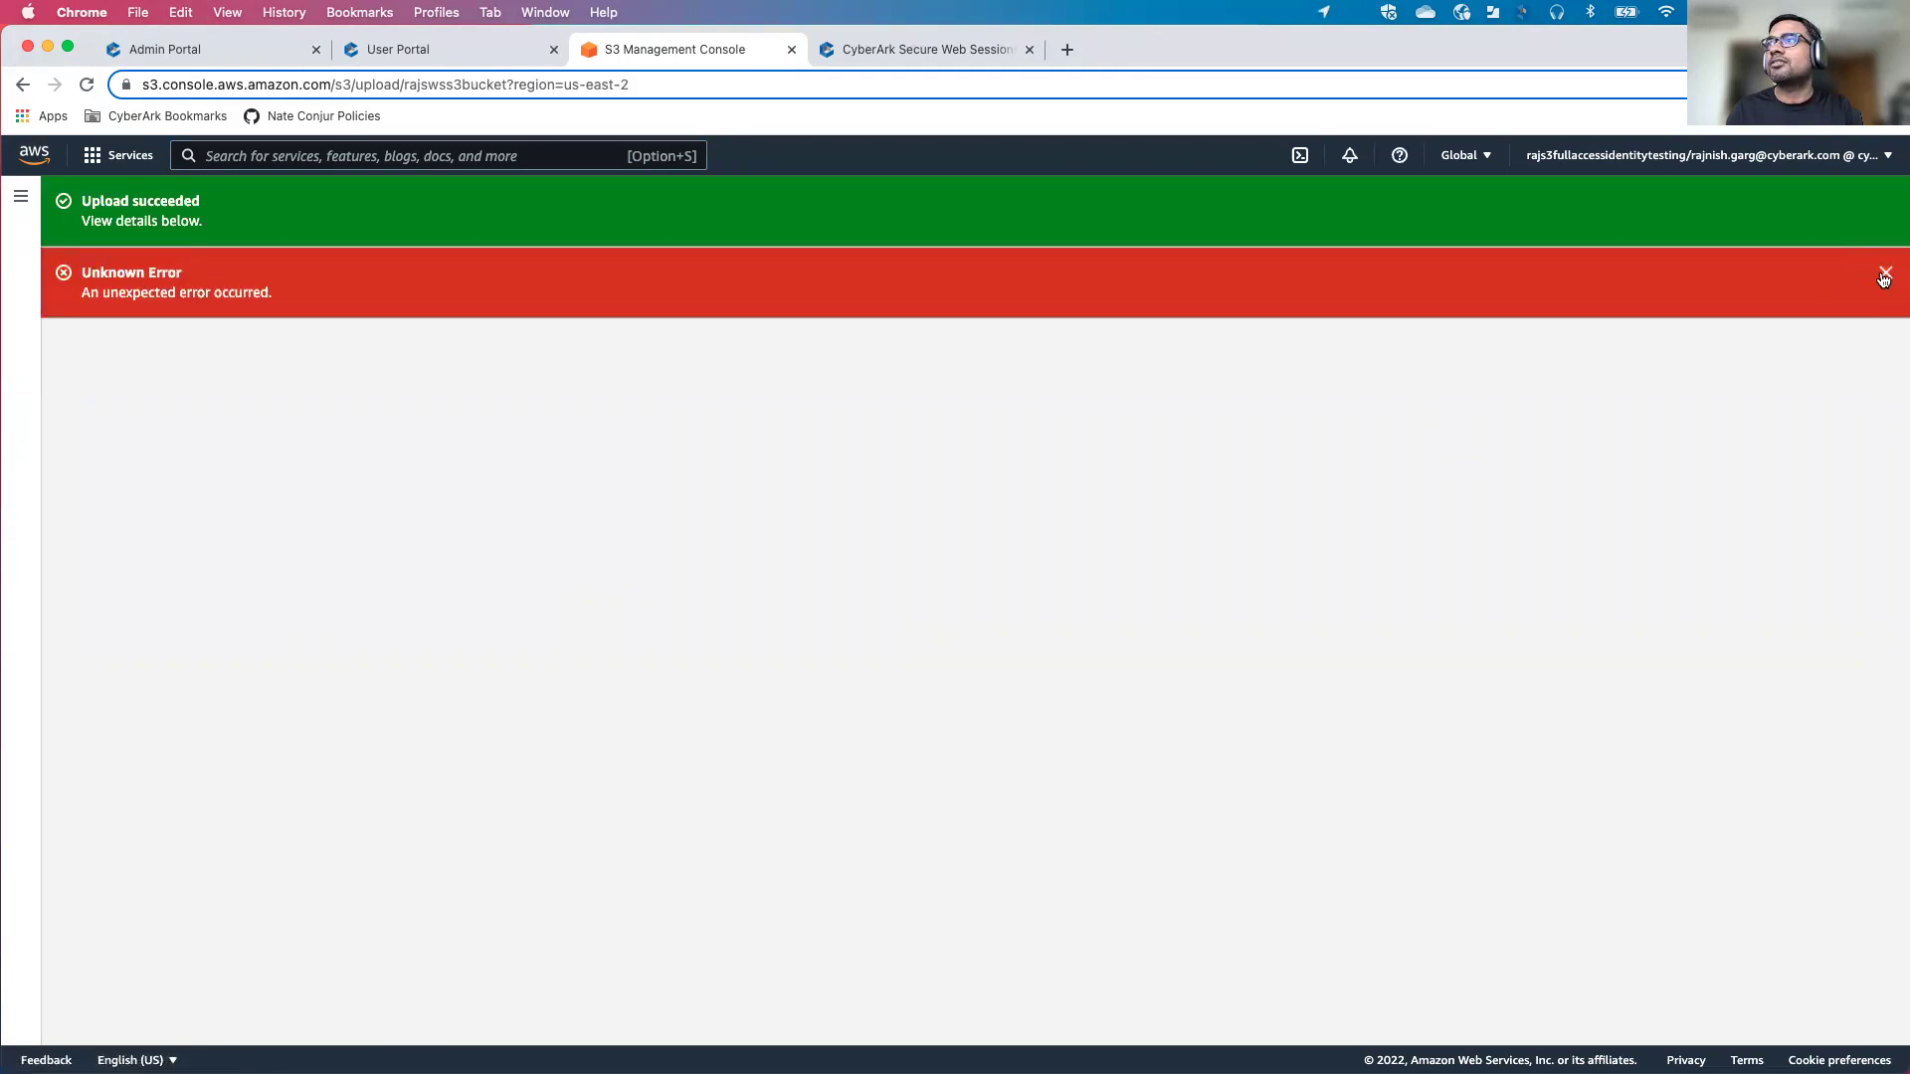
pyautogui.click(1885, 273)
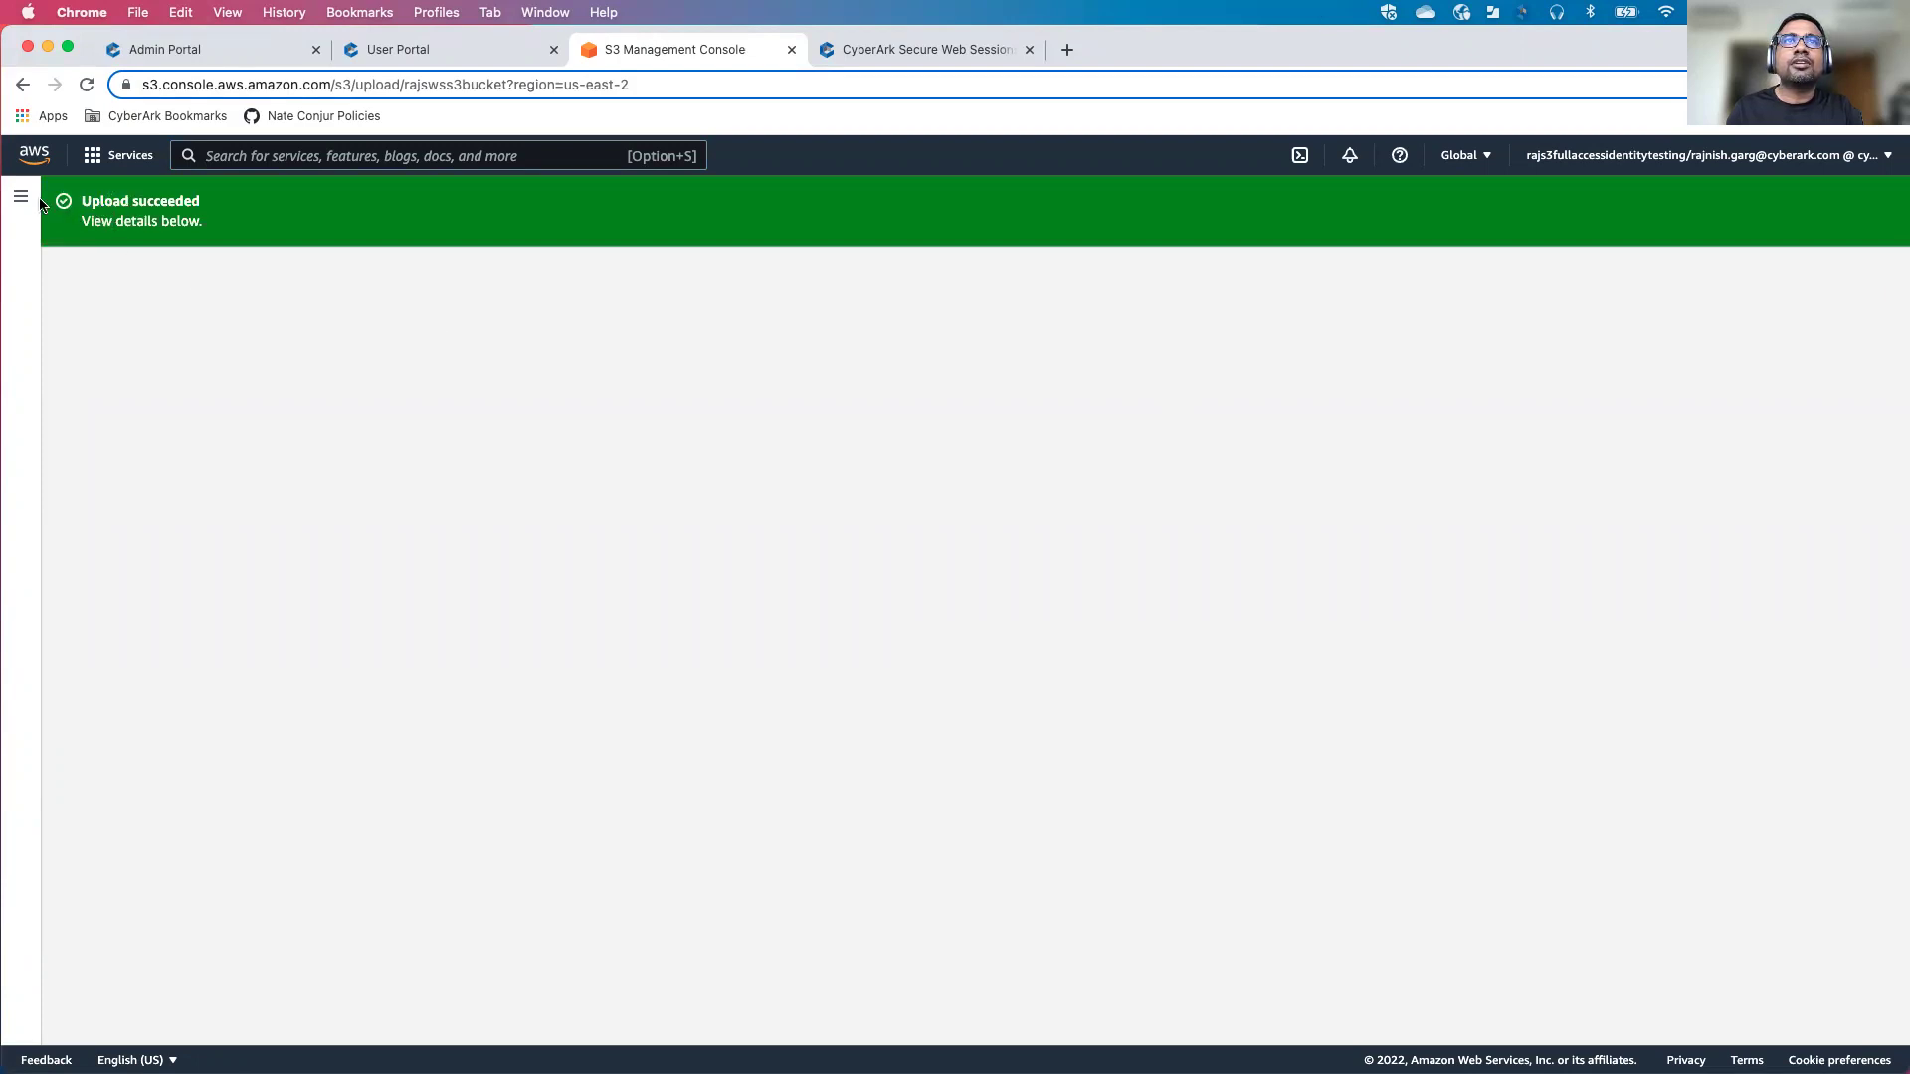
pyautogui.click(95, 157)
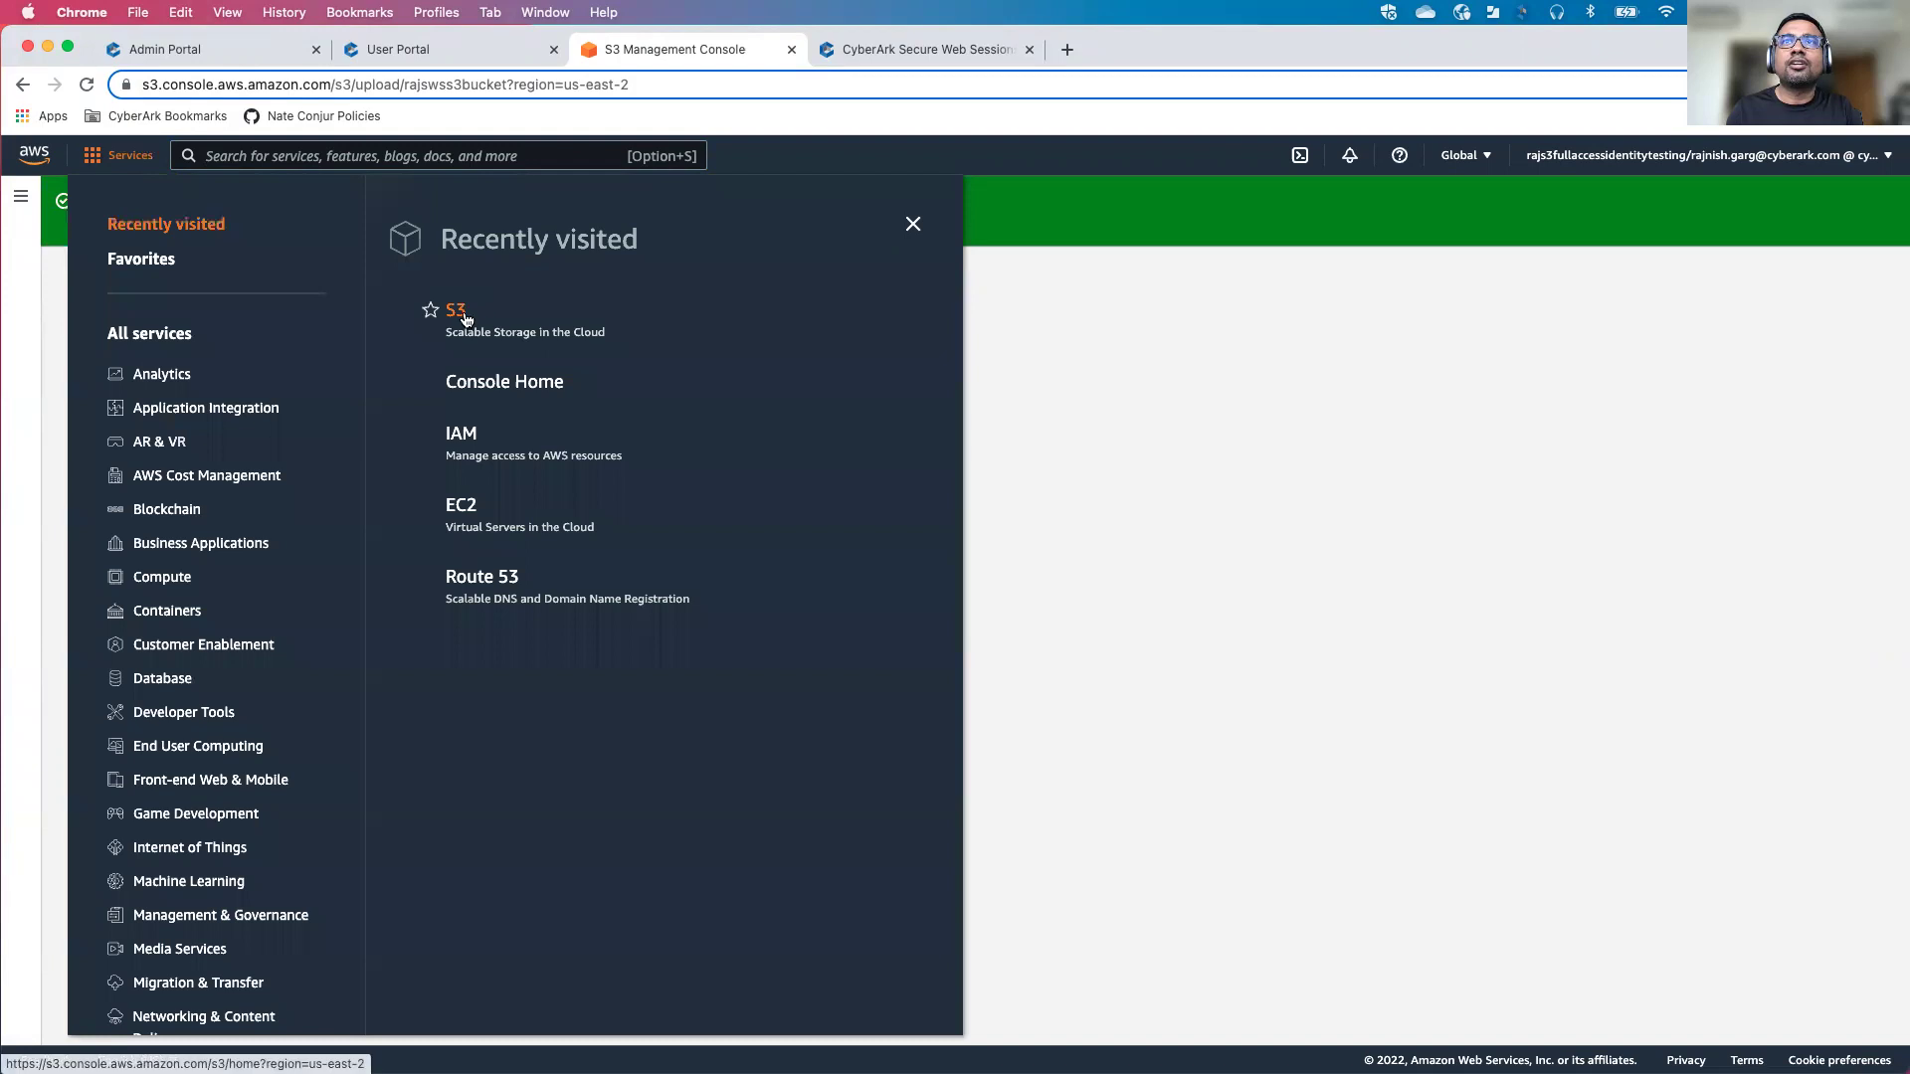
pyautogui.click(459, 312)
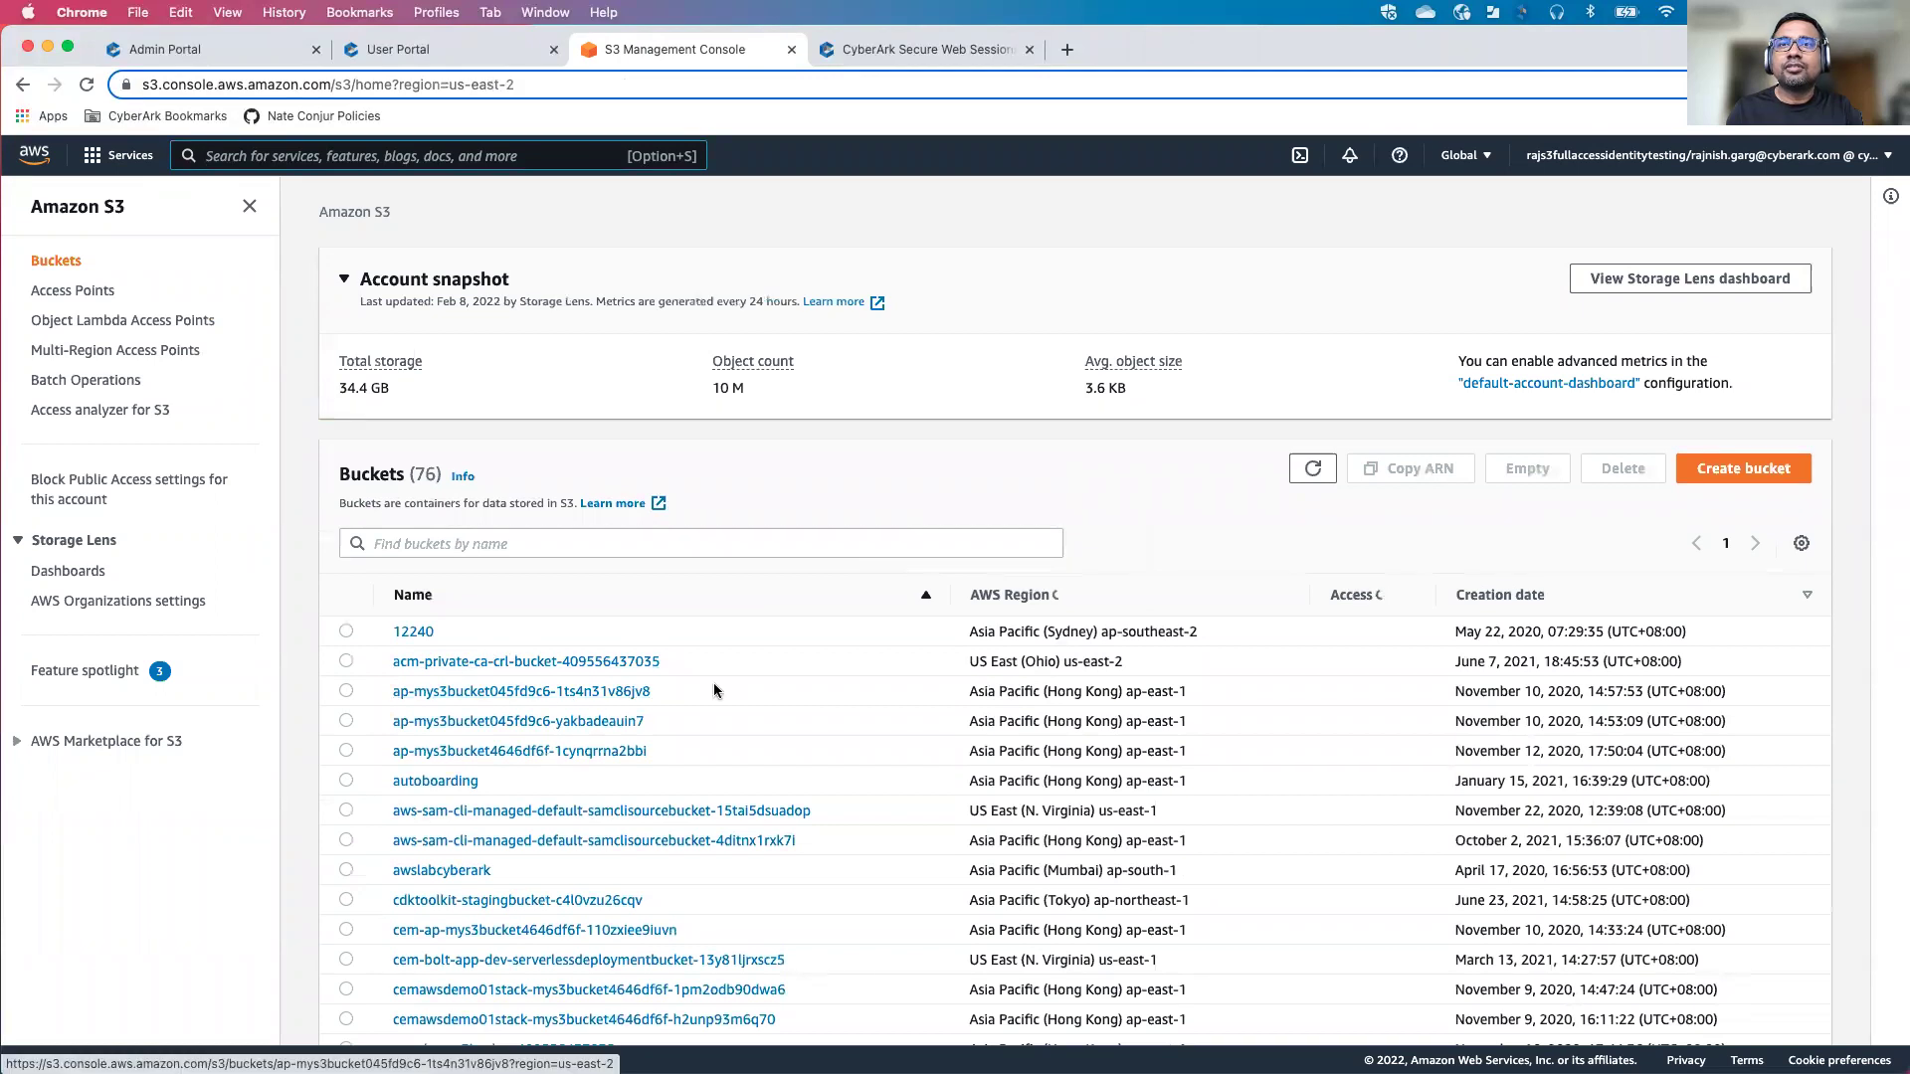
# - Open Jenkinsfile in the autoboarding bucket and go to its Permissions tab
pyautogui.click(435, 781)
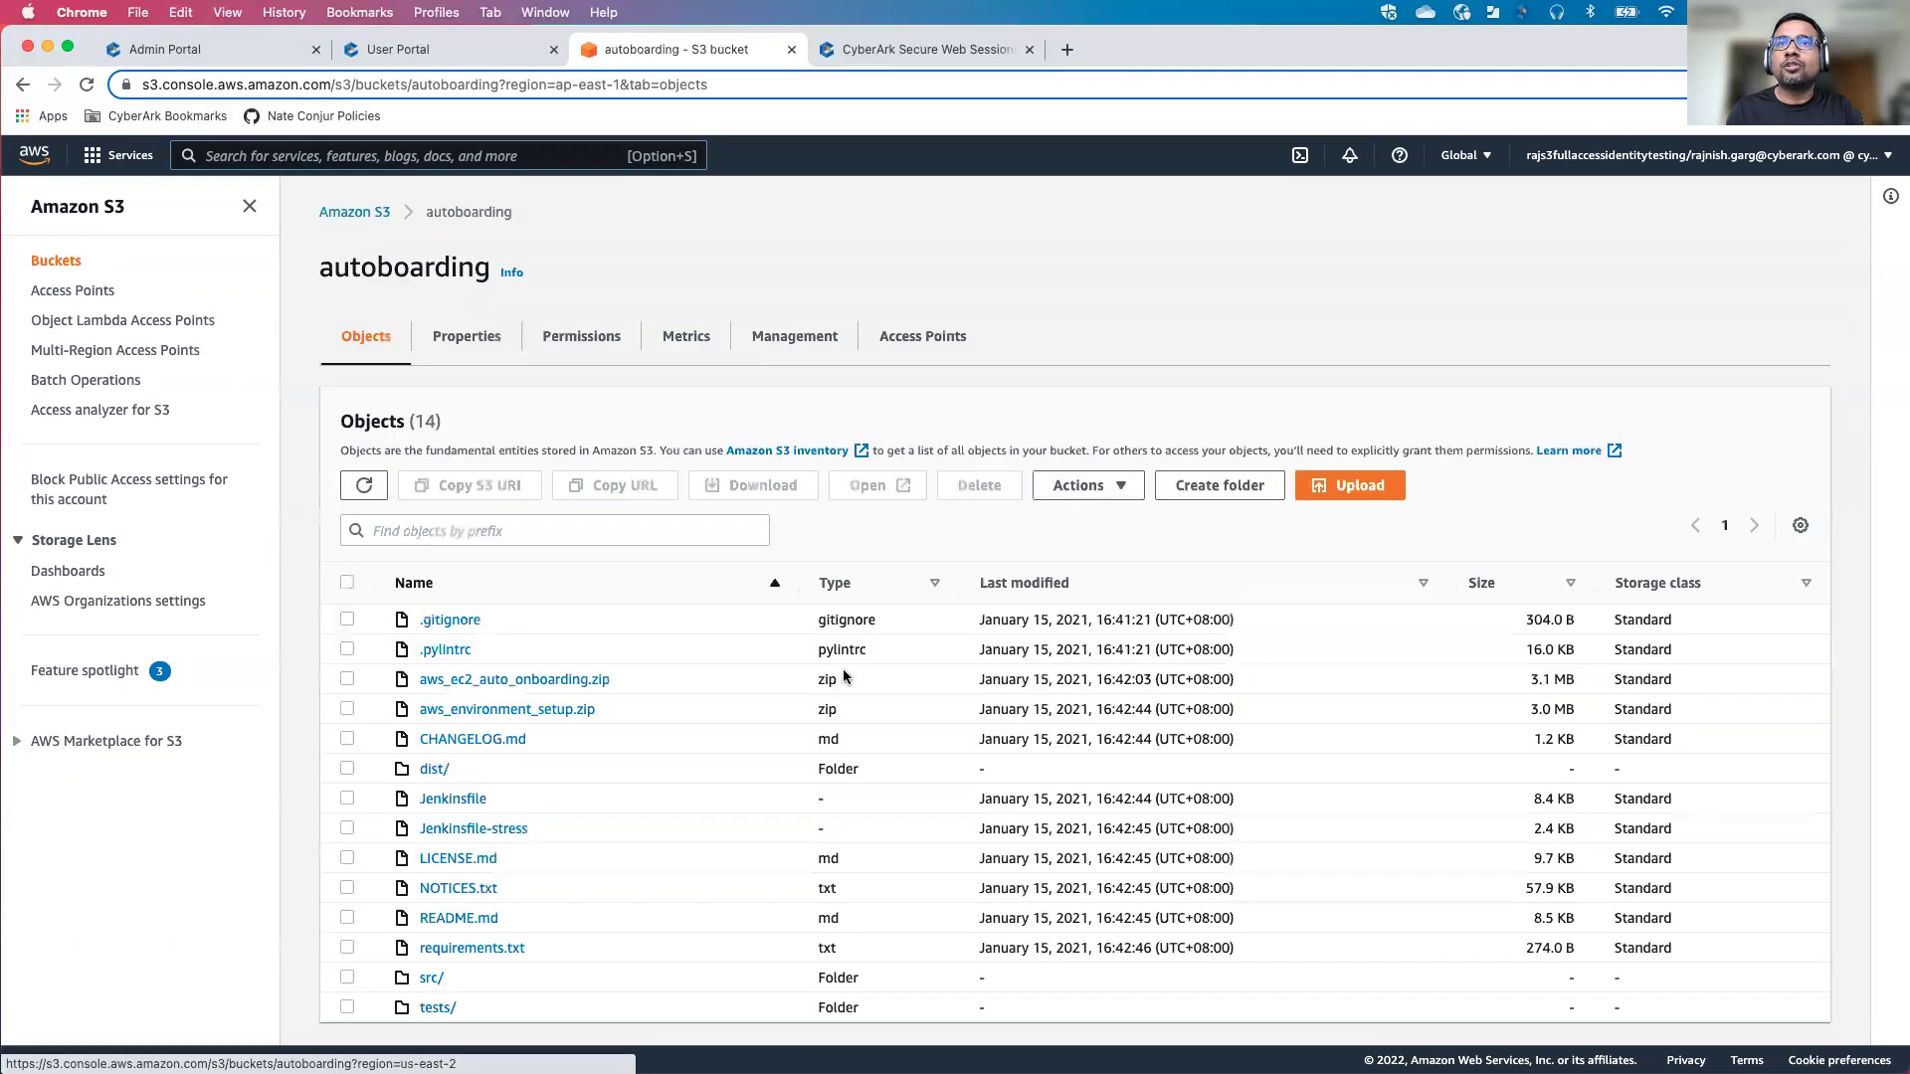
pyautogui.scroll(-1, 617, 676)
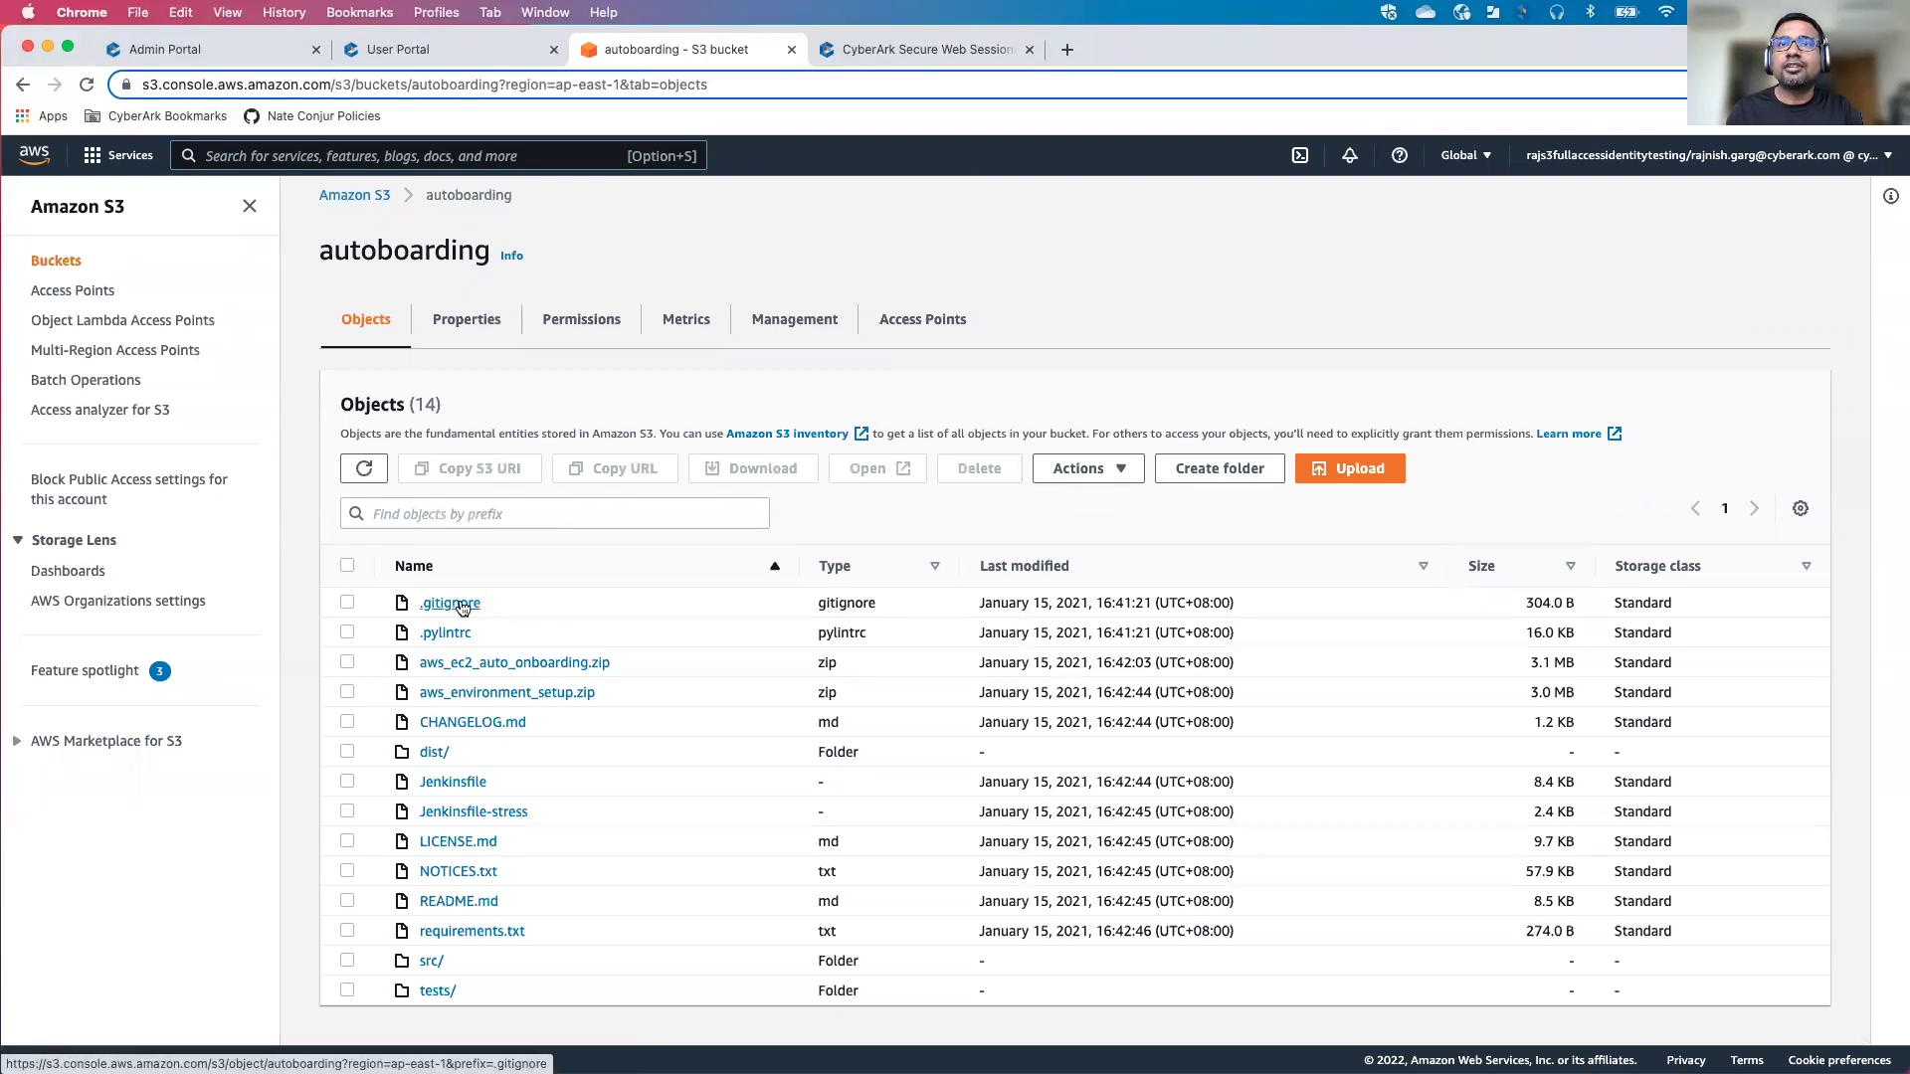
pyautogui.click(453, 783)
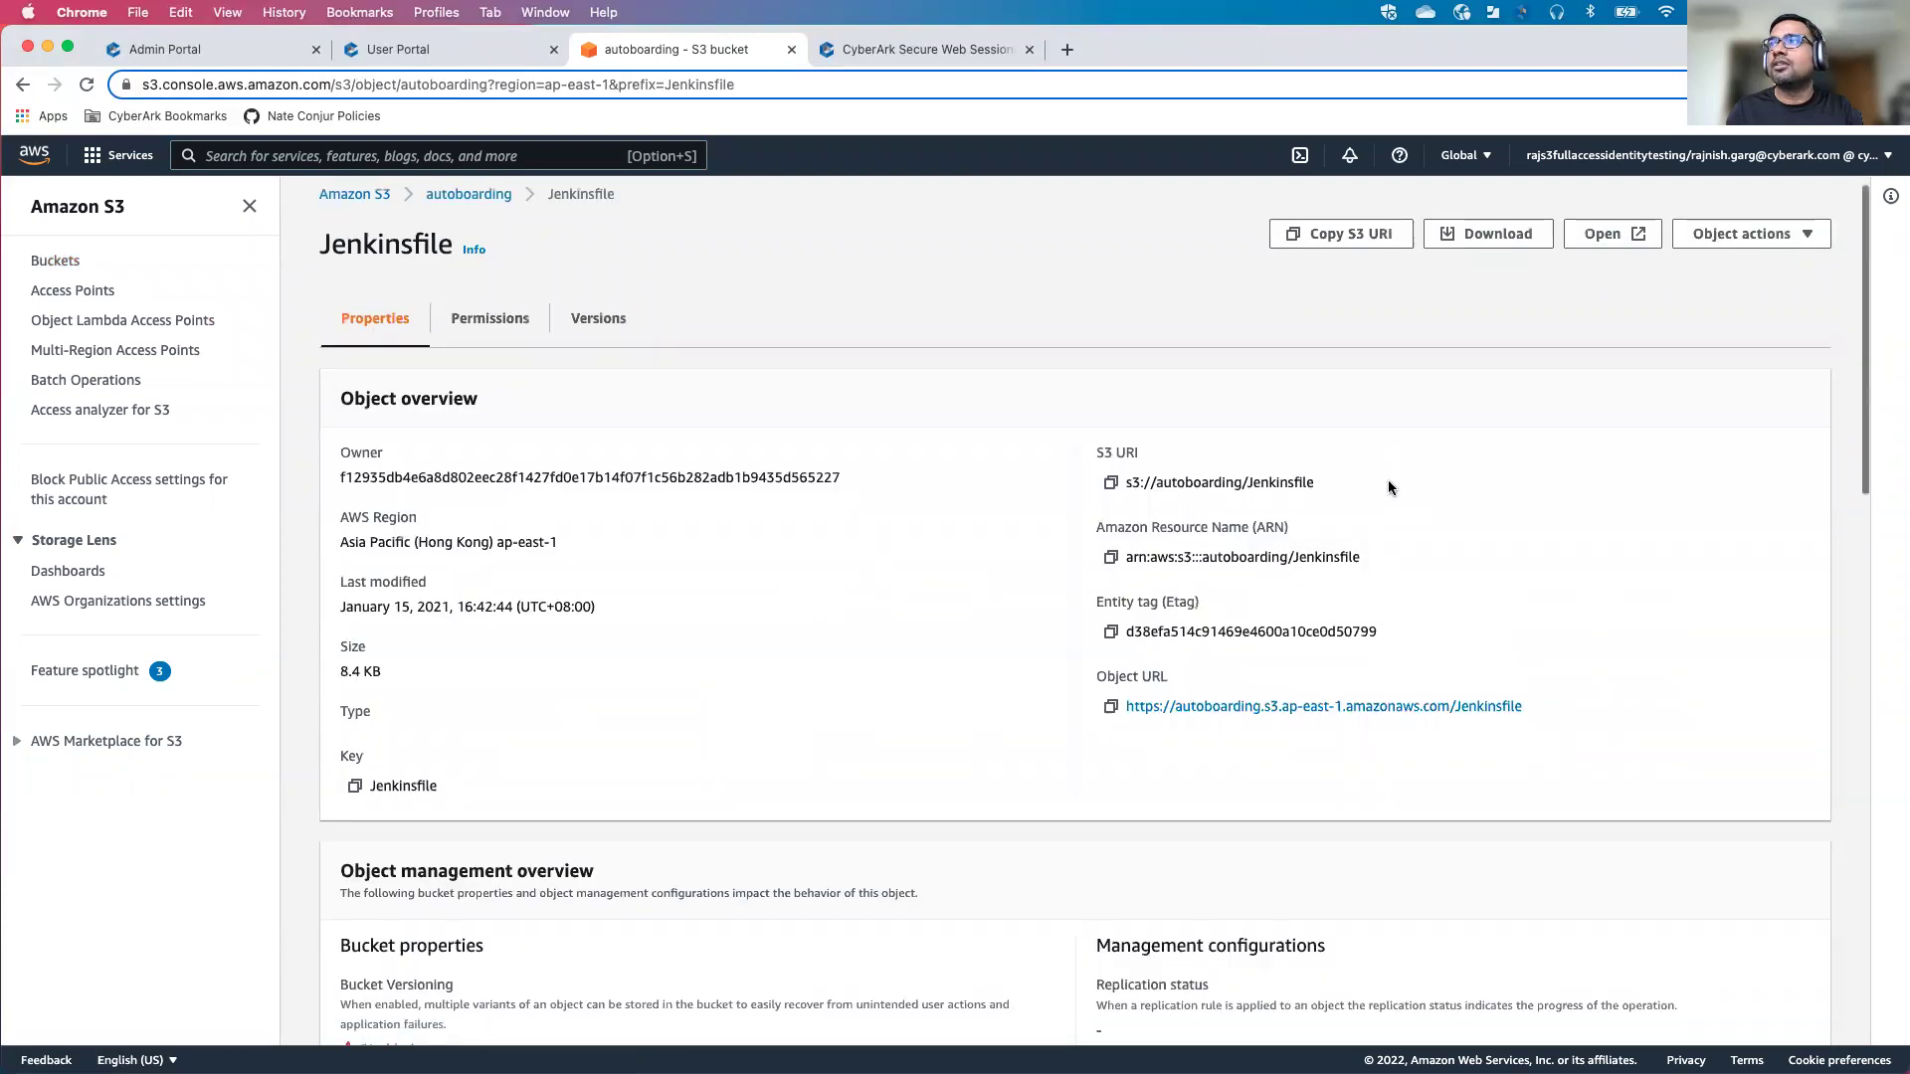
pyautogui.click(1498, 254)
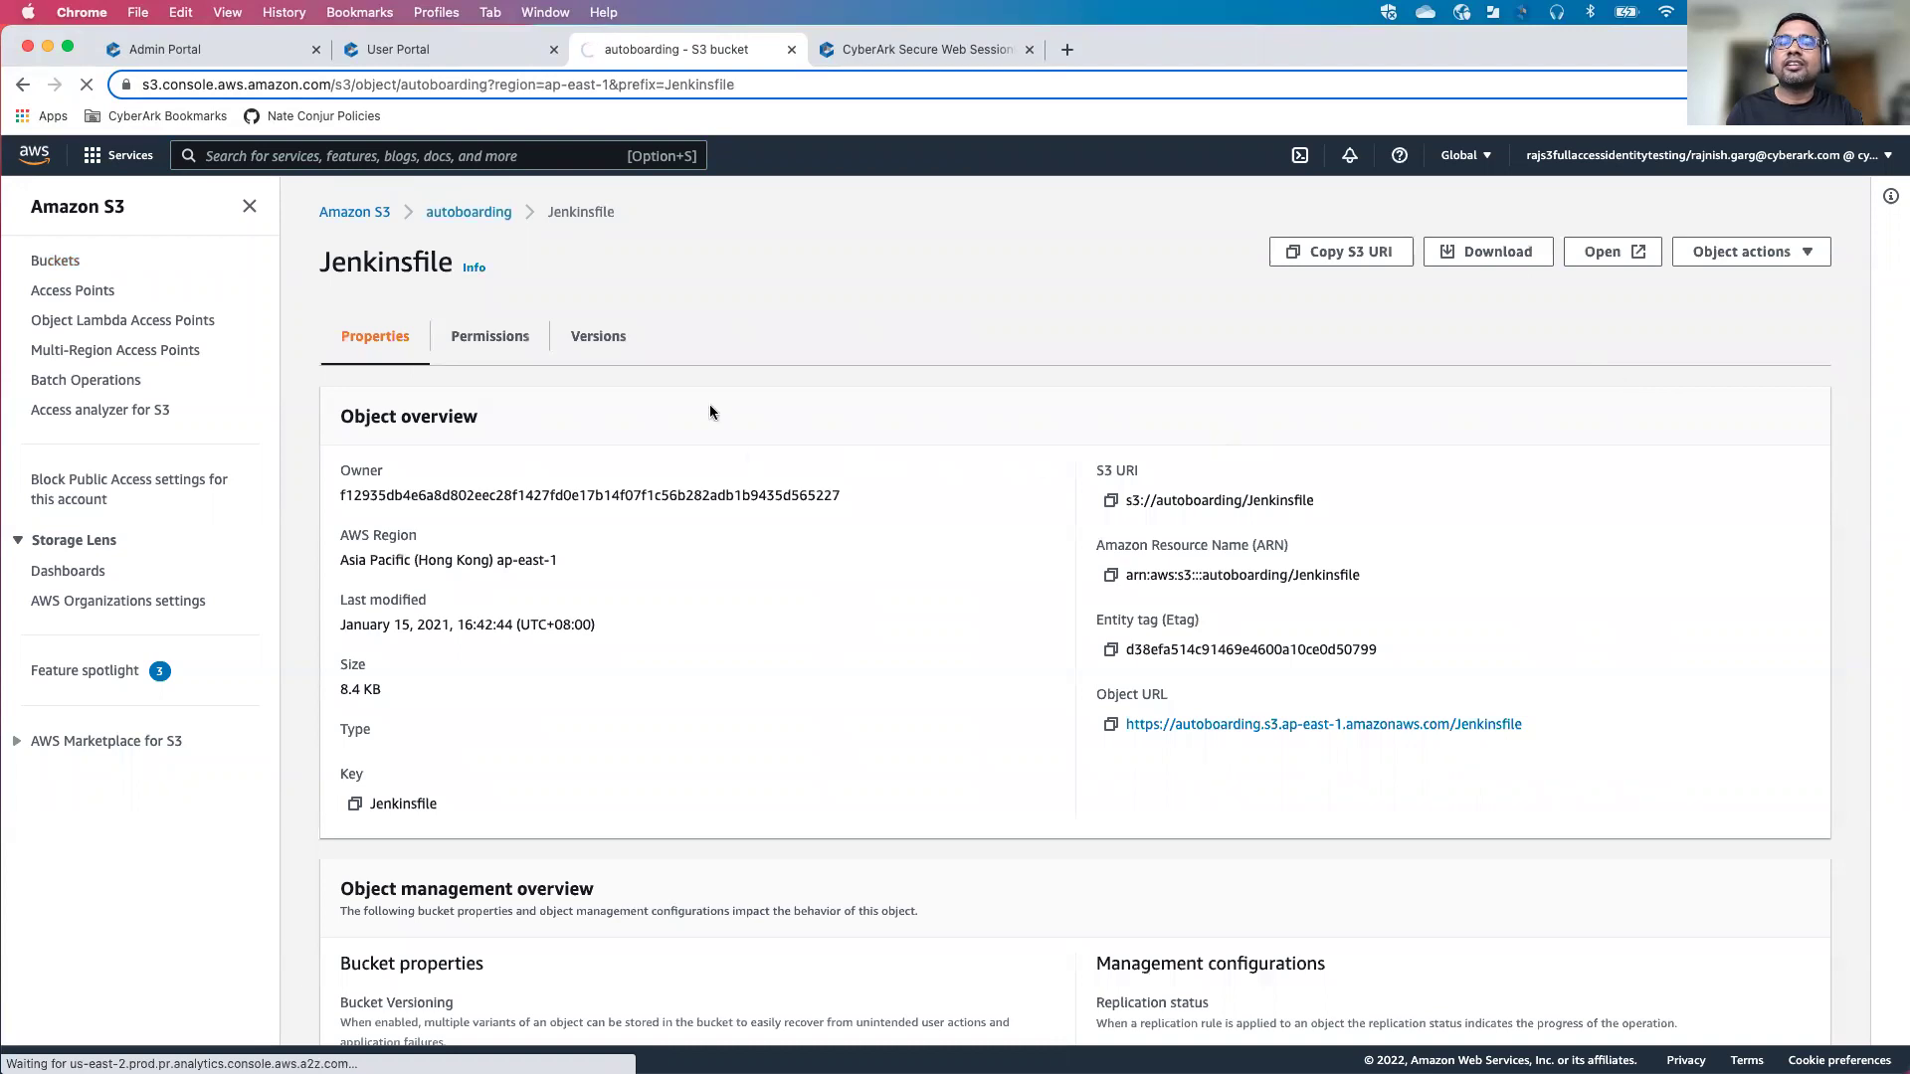
# - Uncheck the owner's Object ACL Read and Write on Jenkinsfile, acknowledge, and save the ACL
pyautogui.click(503, 345)
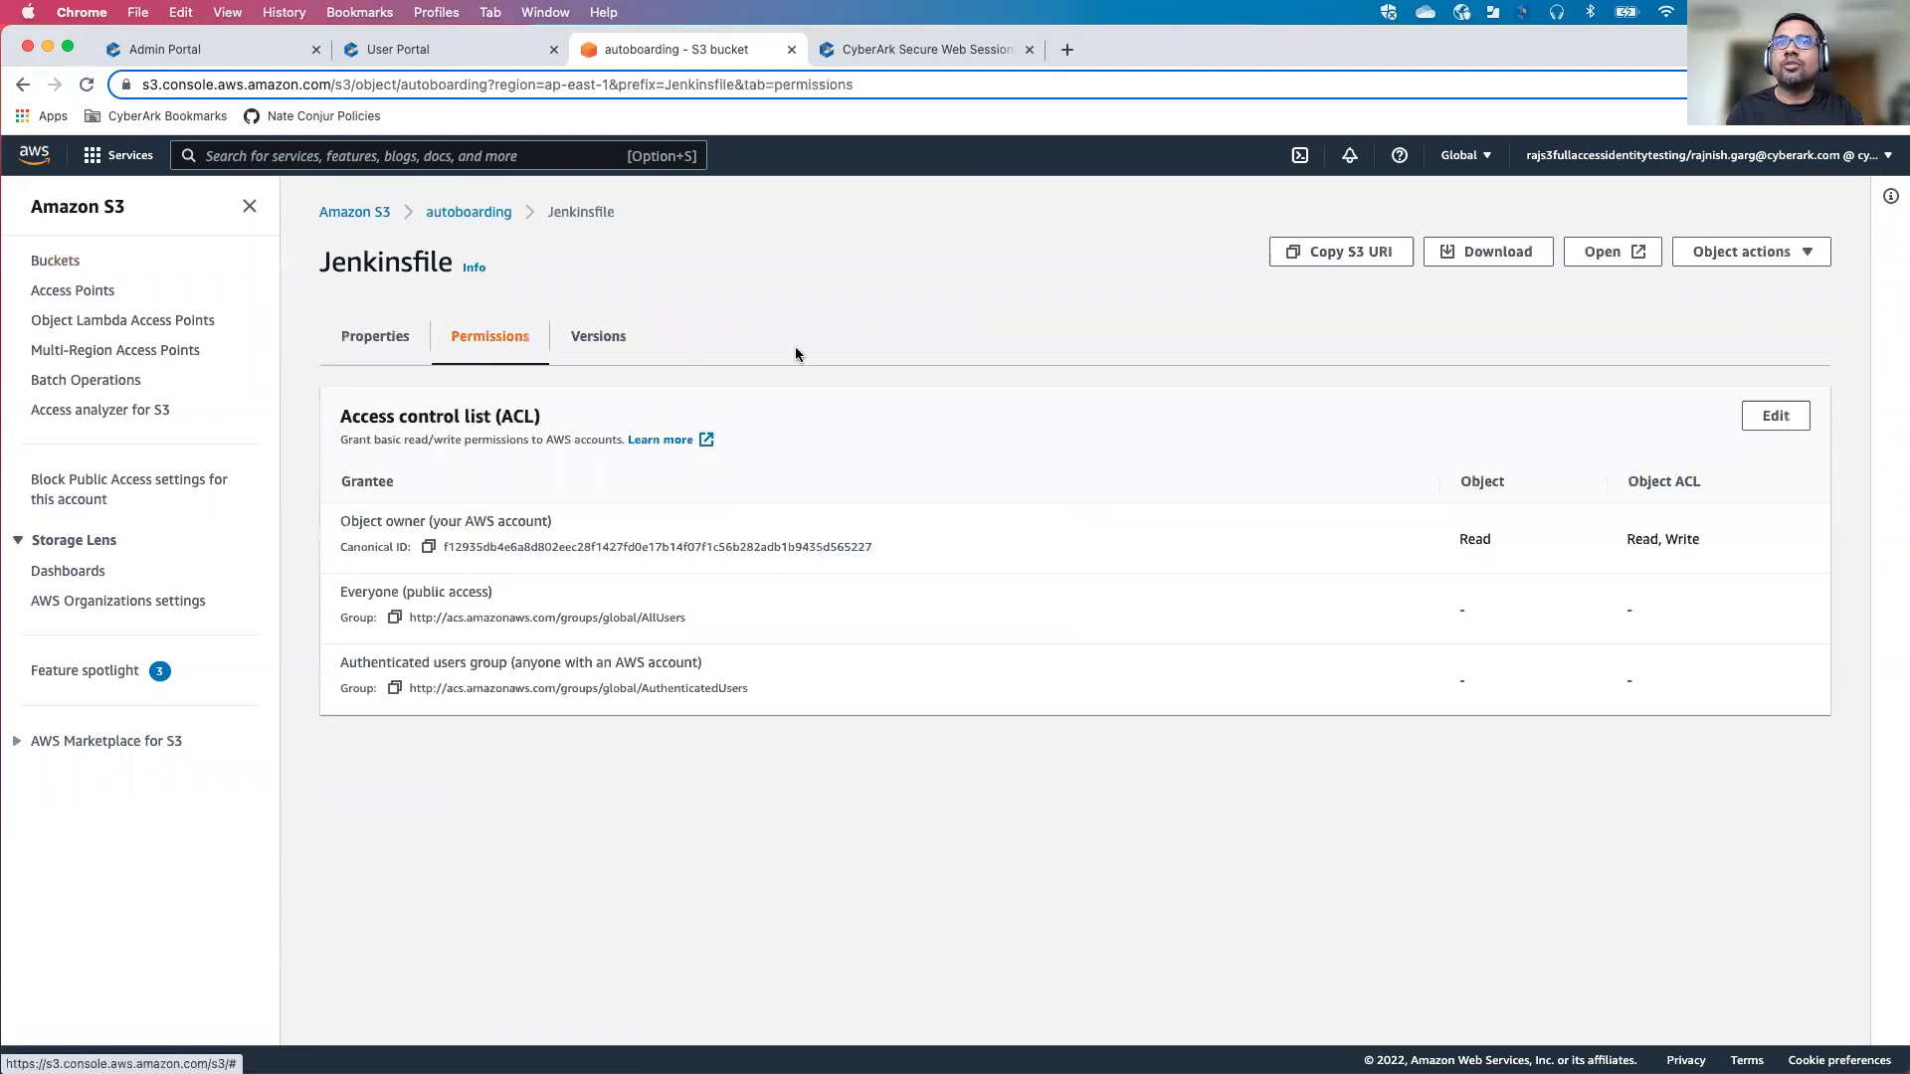
pyautogui.click(1795, 420)
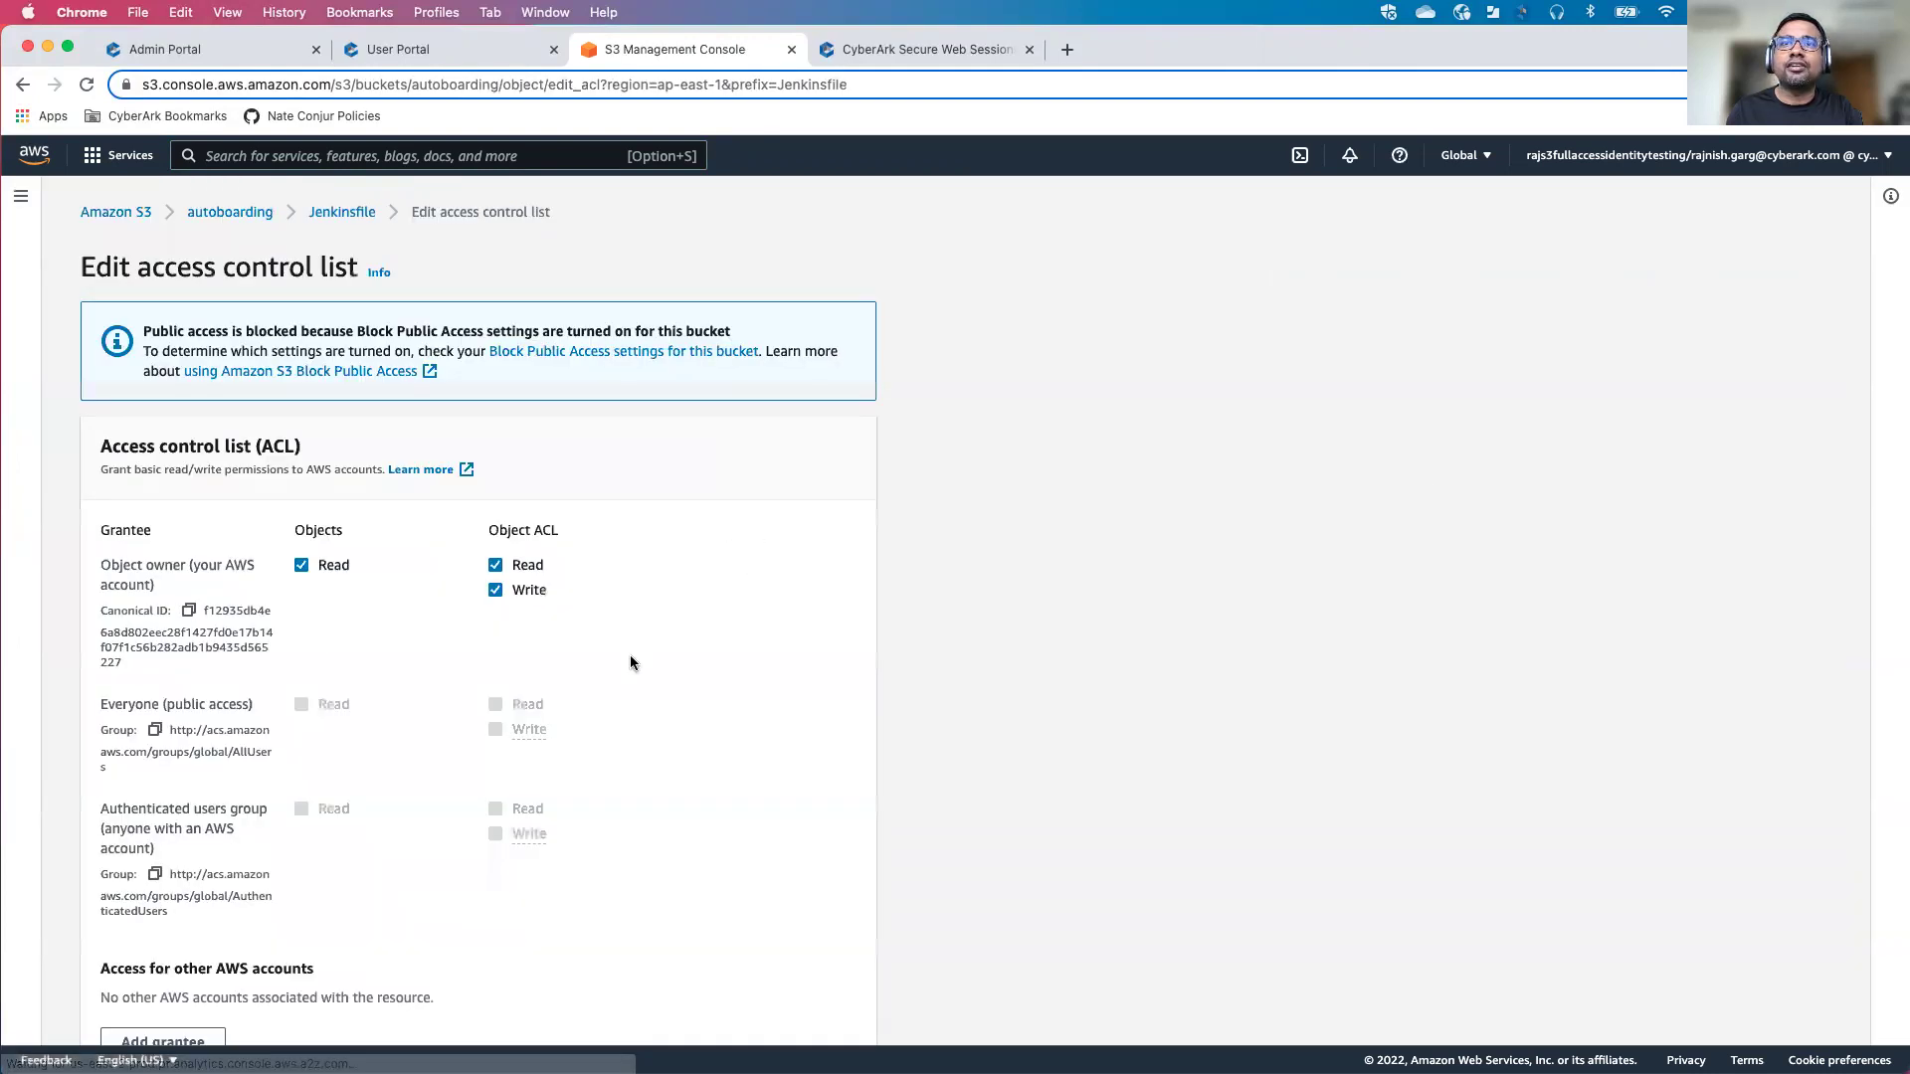
pyautogui.scroll(-3, 629, 655)
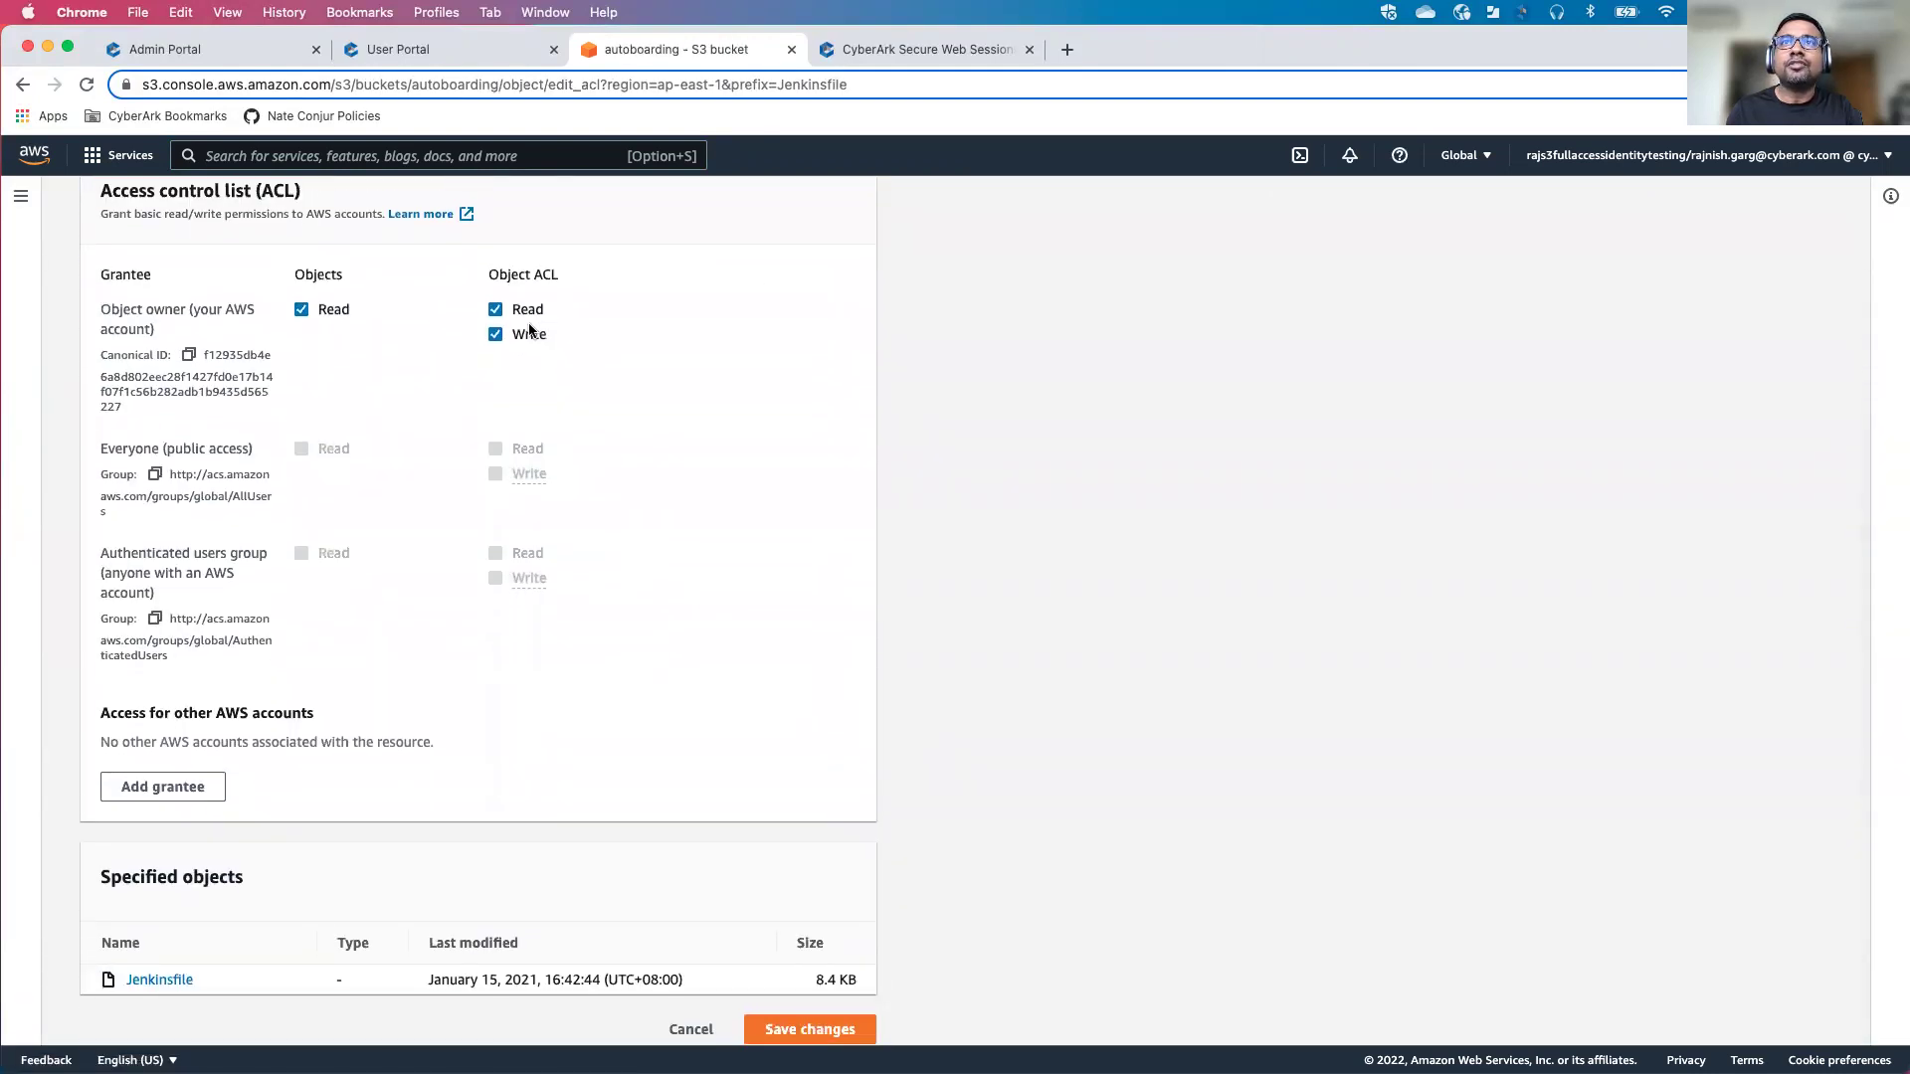
pyautogui.click(495, 310)
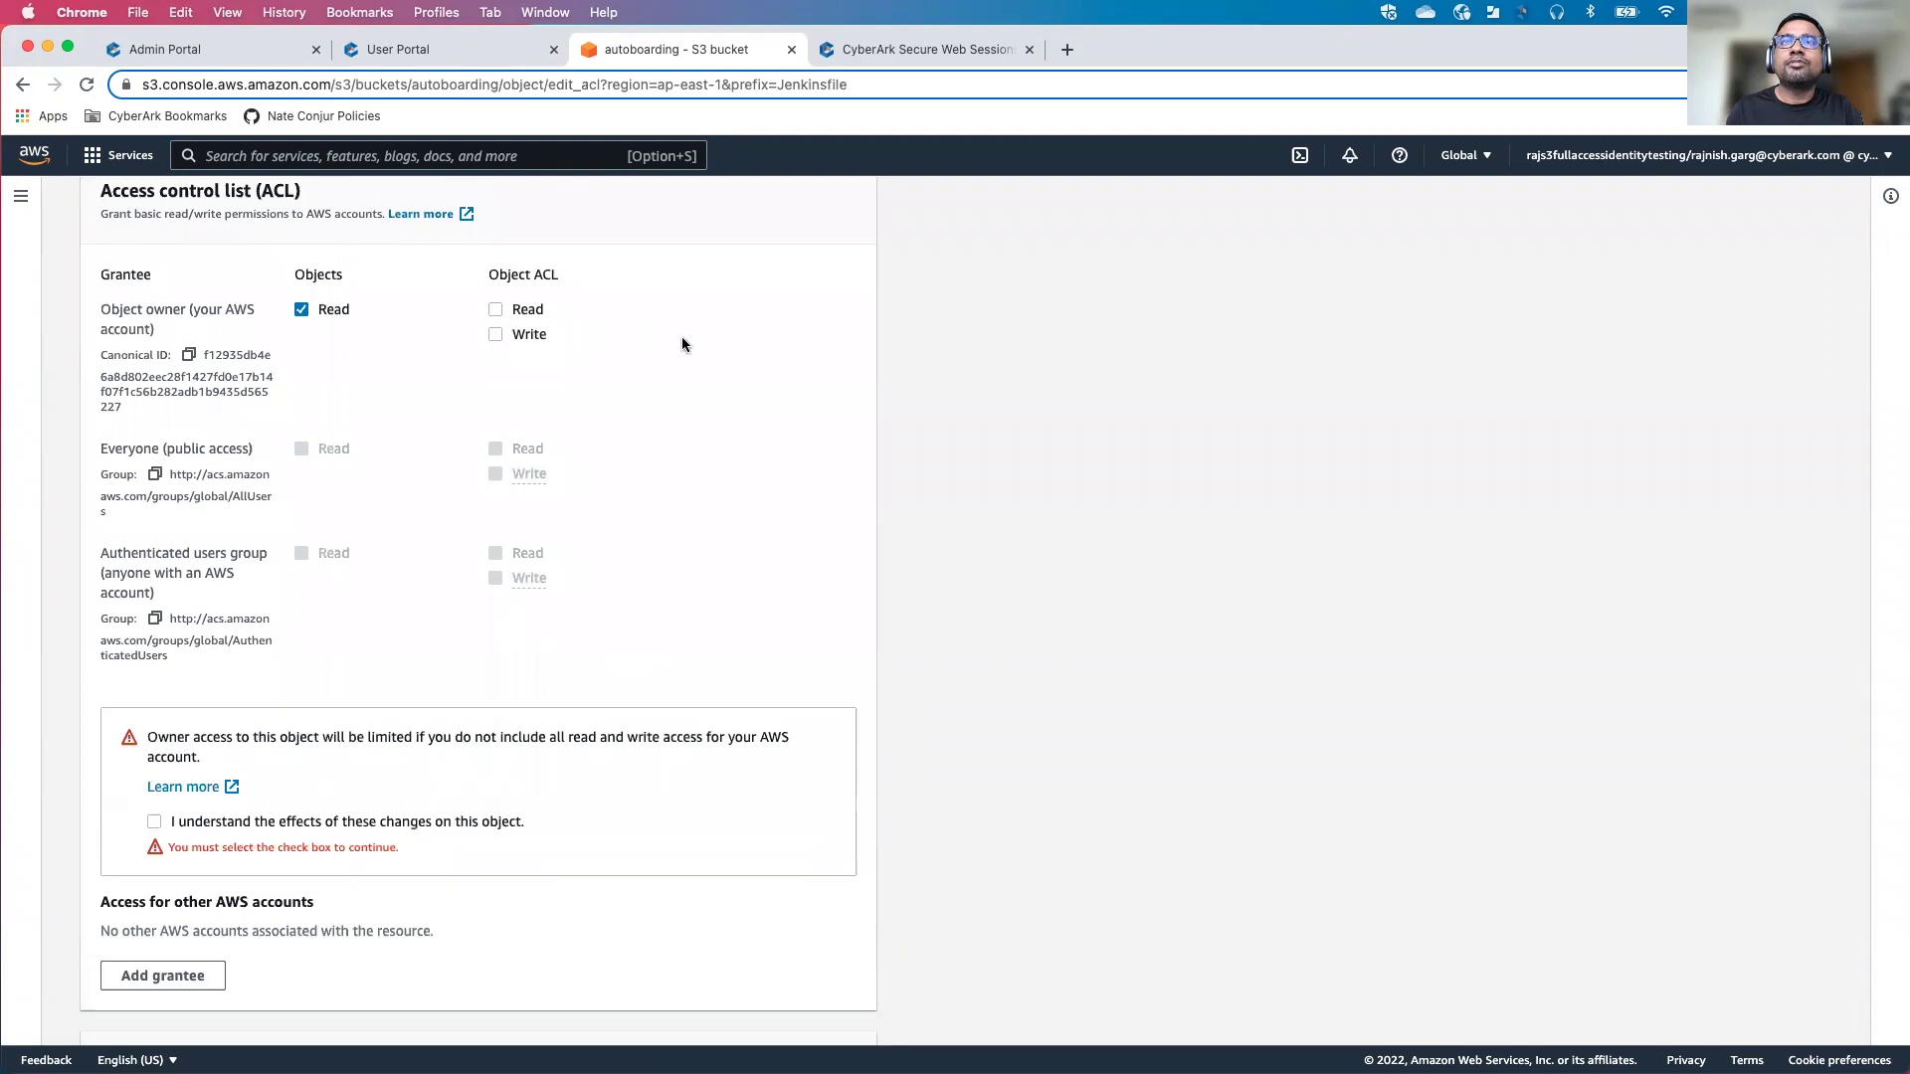
pyautogui.scroll(-3, 630, 386)
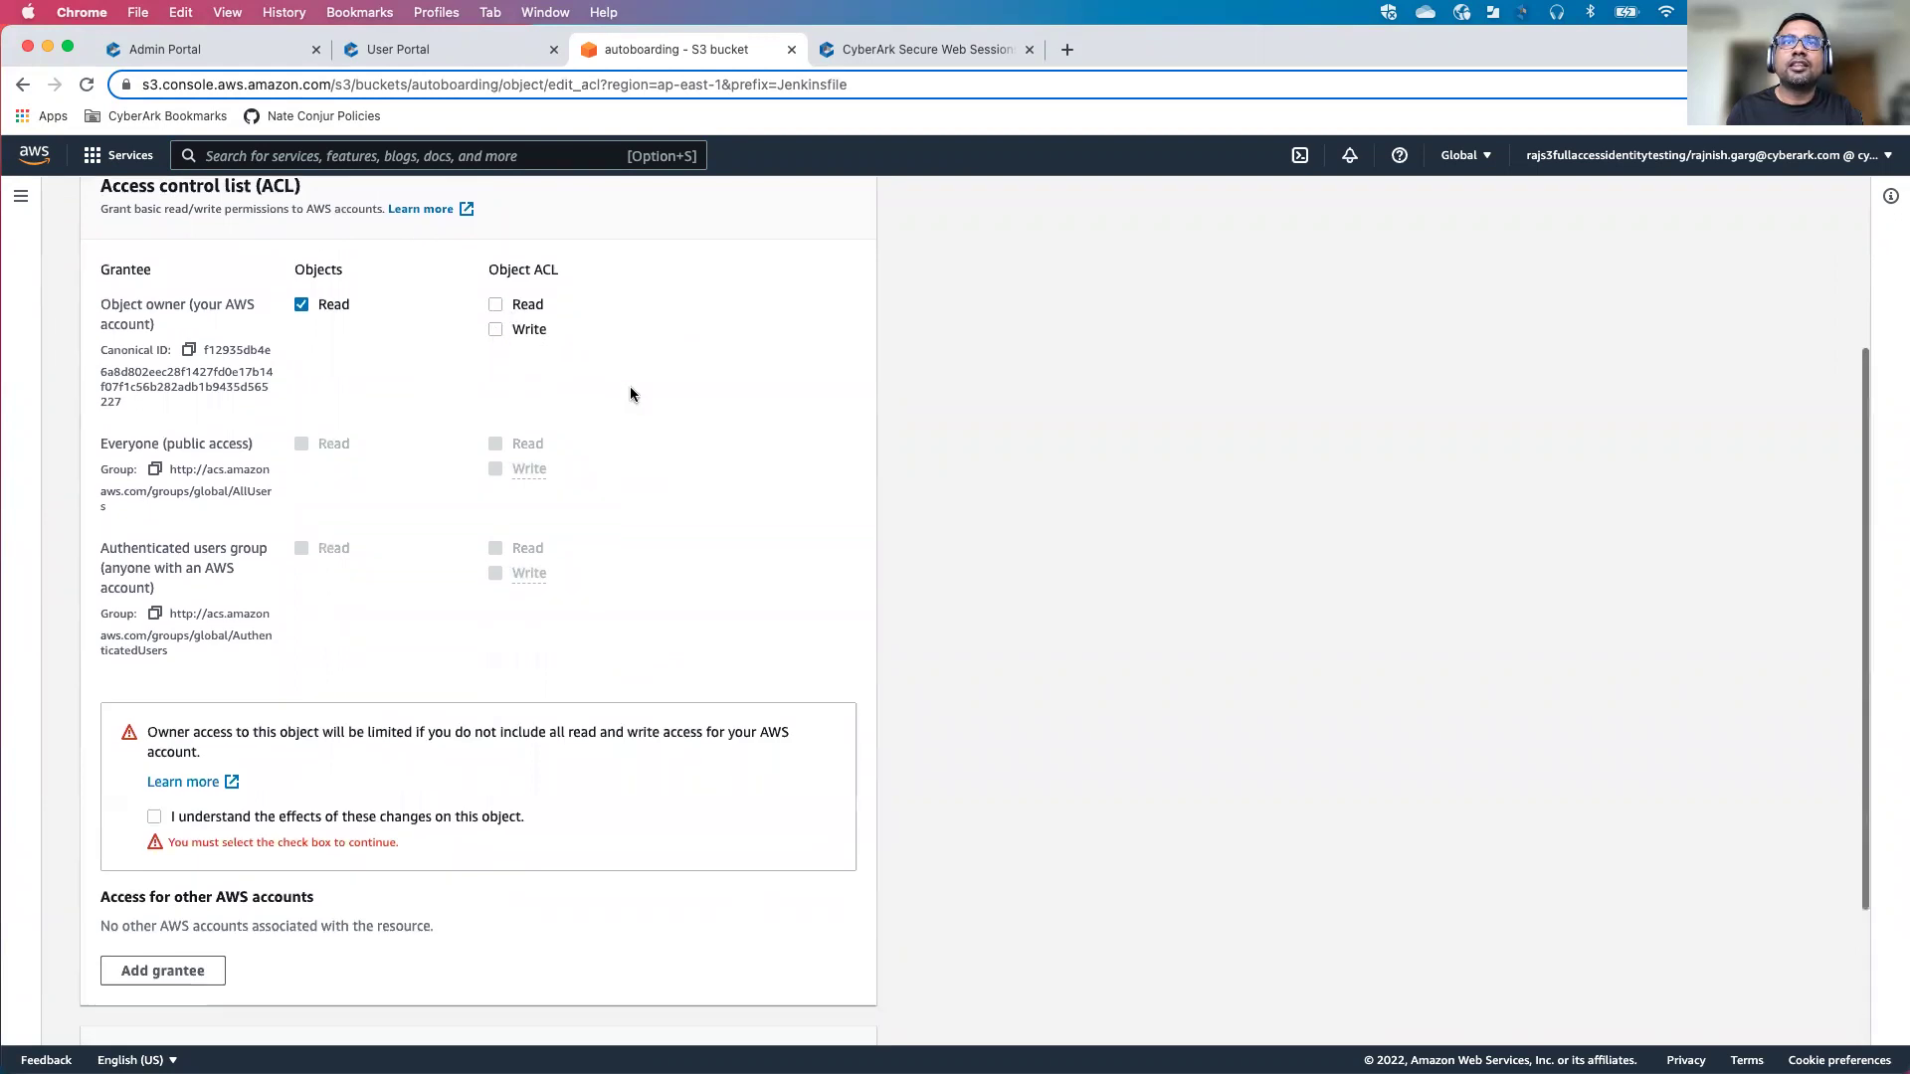
pyautogui.scroll(5, 630, 386)
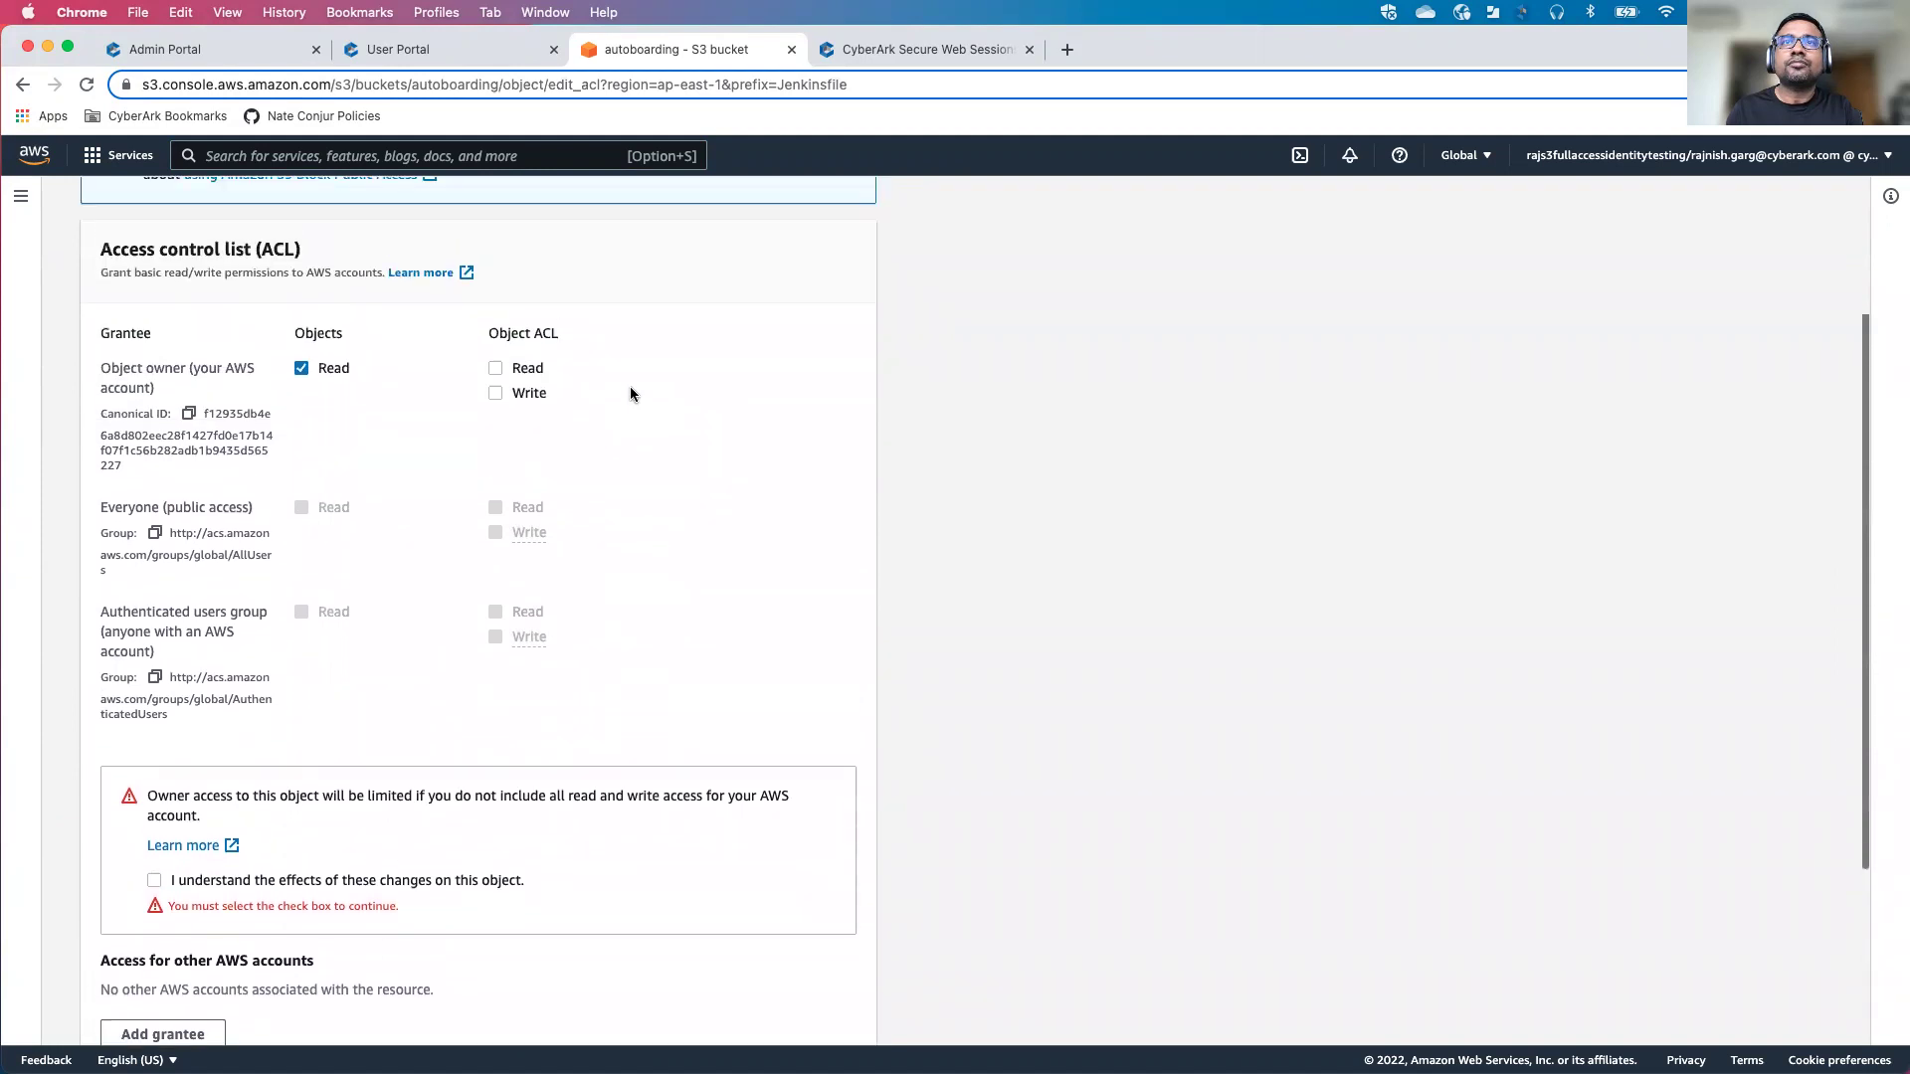
pyautogui.scroll(-3, 654, 489)
pyautogui.scroll(-3, 654, 497)
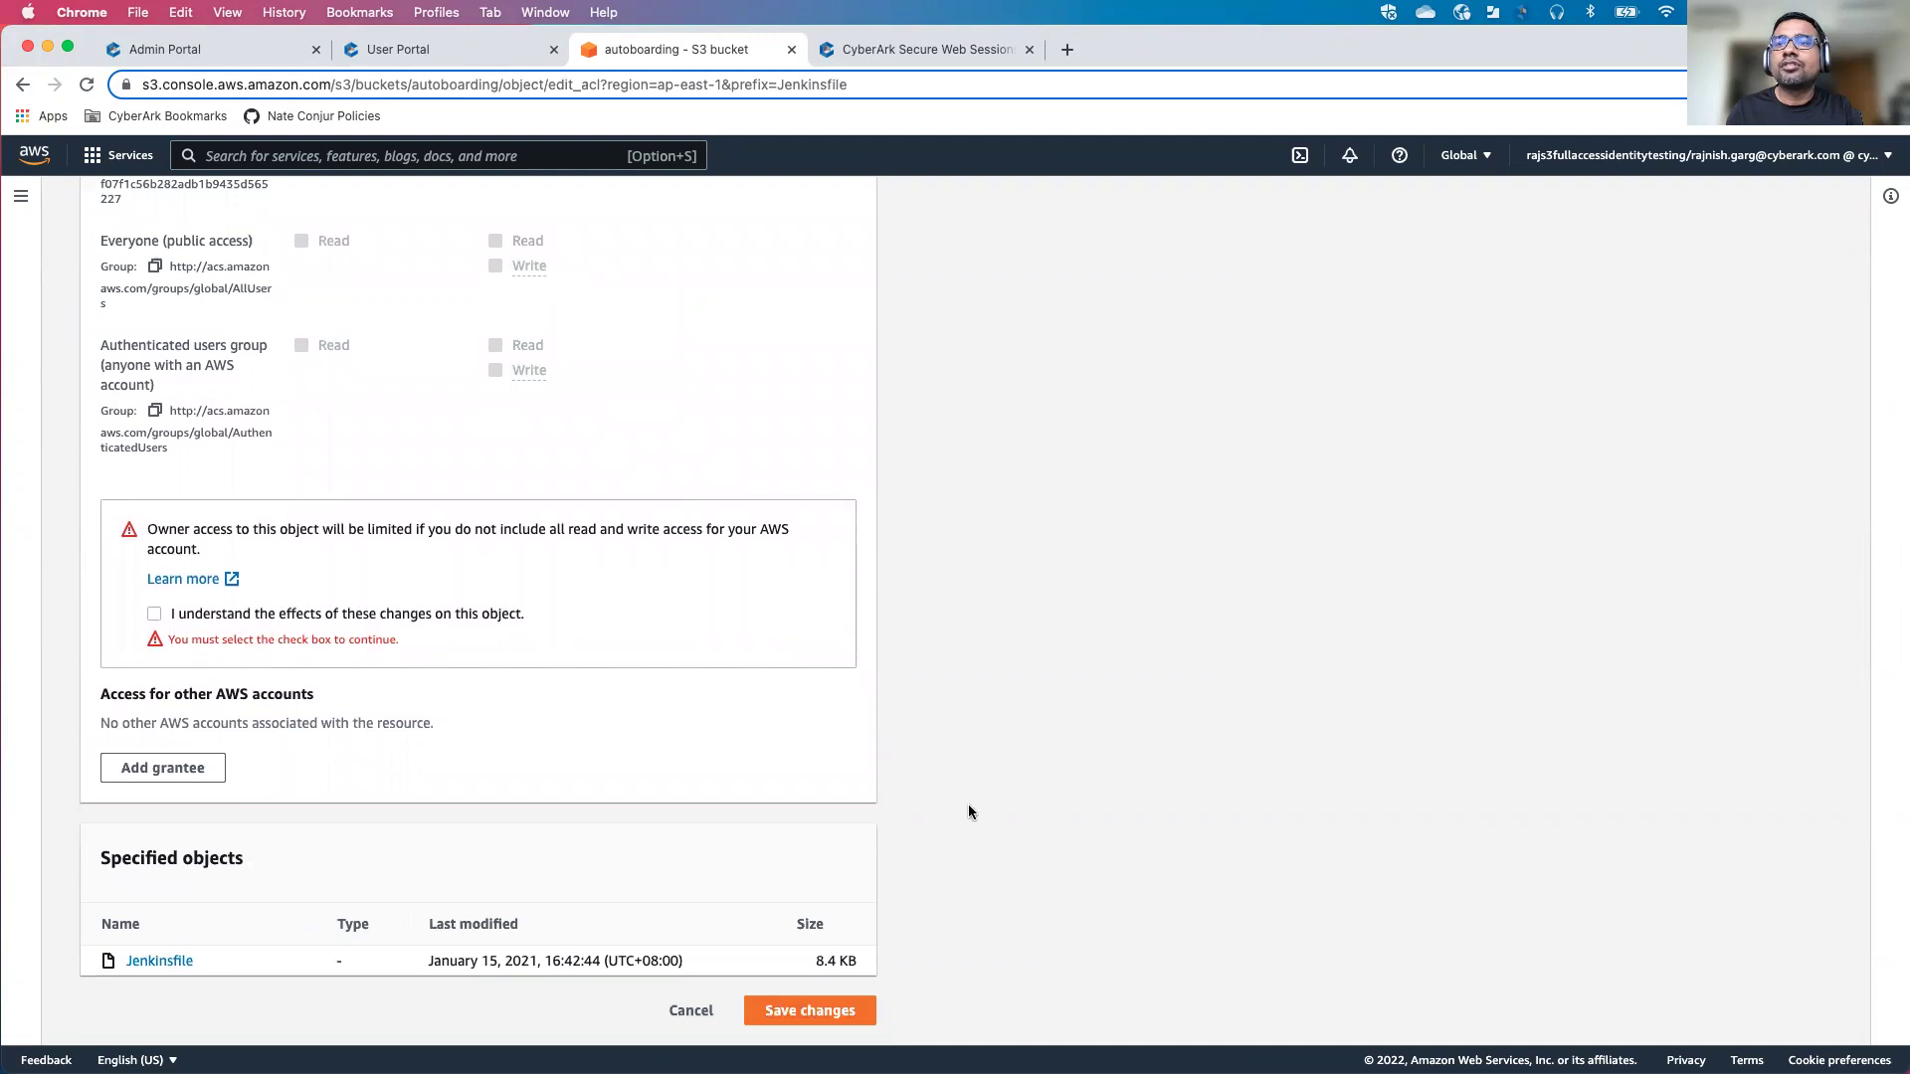
pyautogui.scroll(5, 1046, 724)
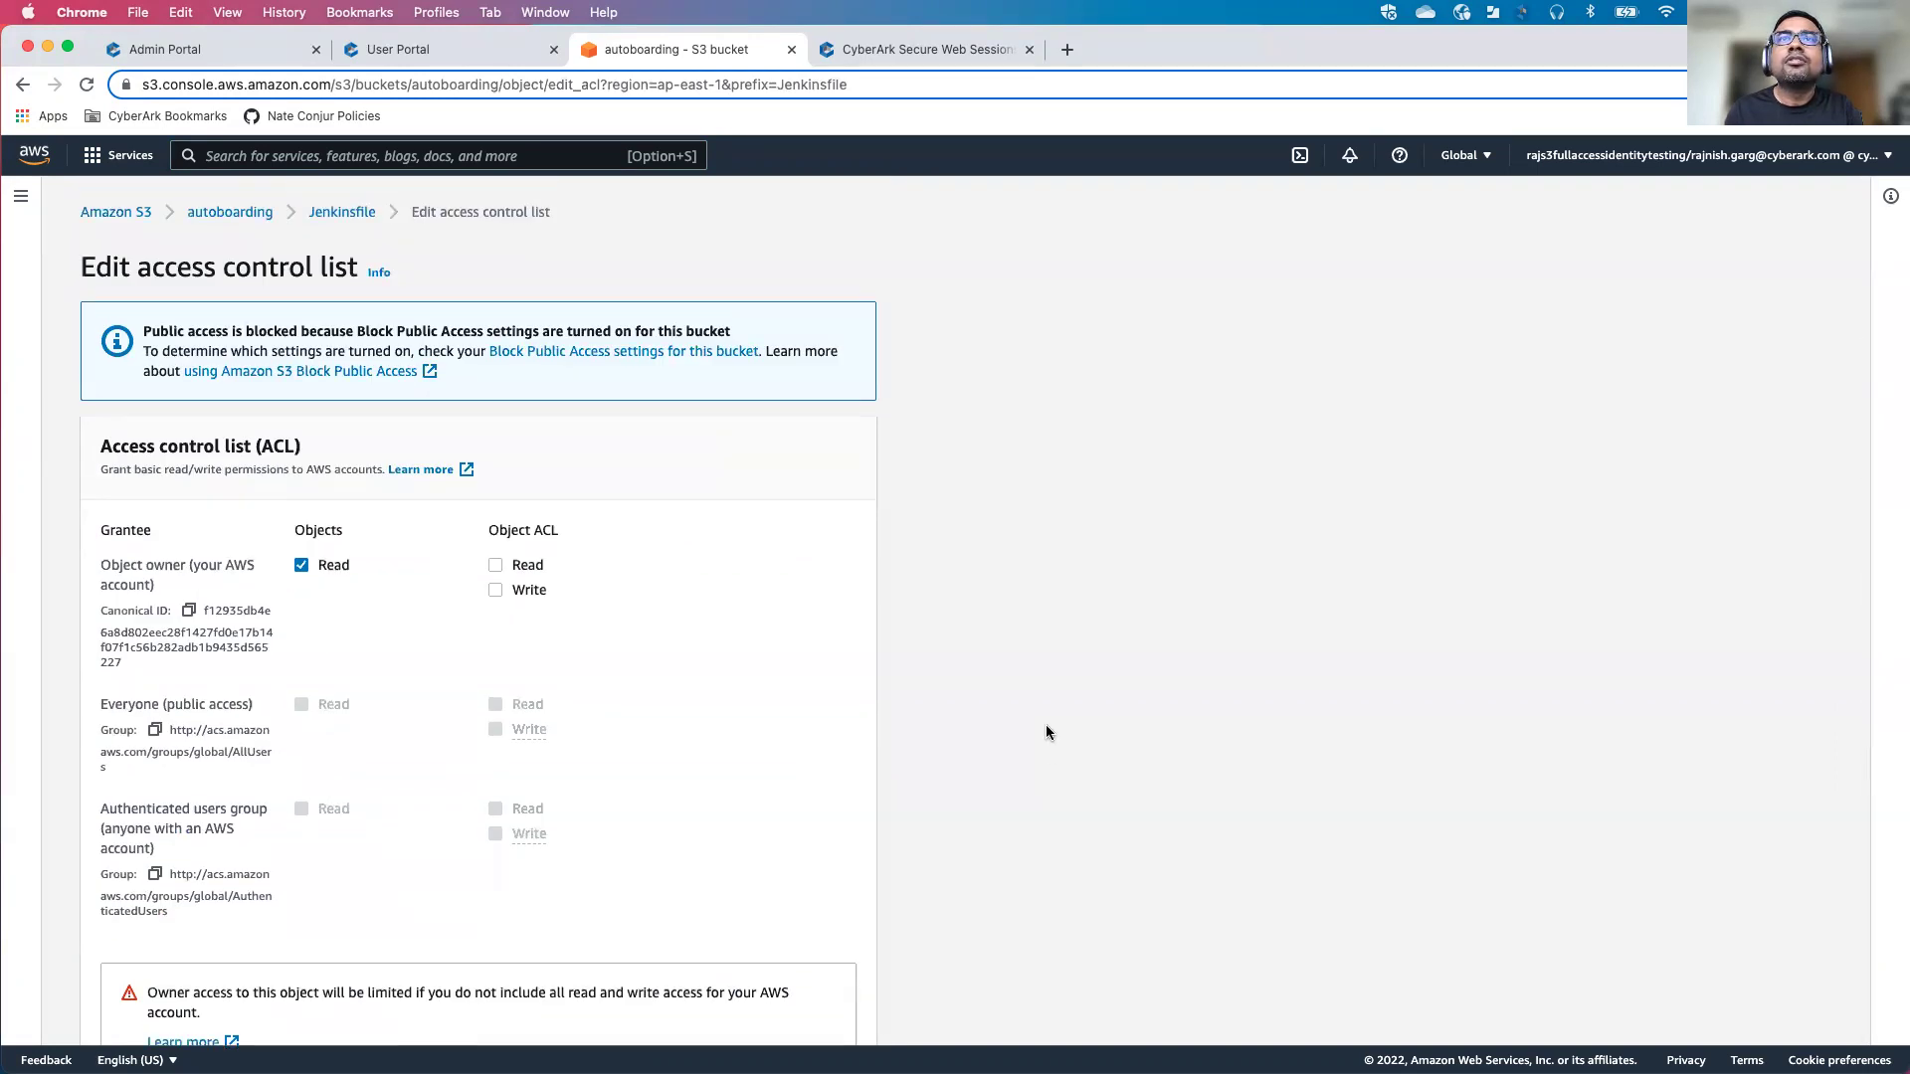
pyautogui.scroll(-5, 1047, 726)
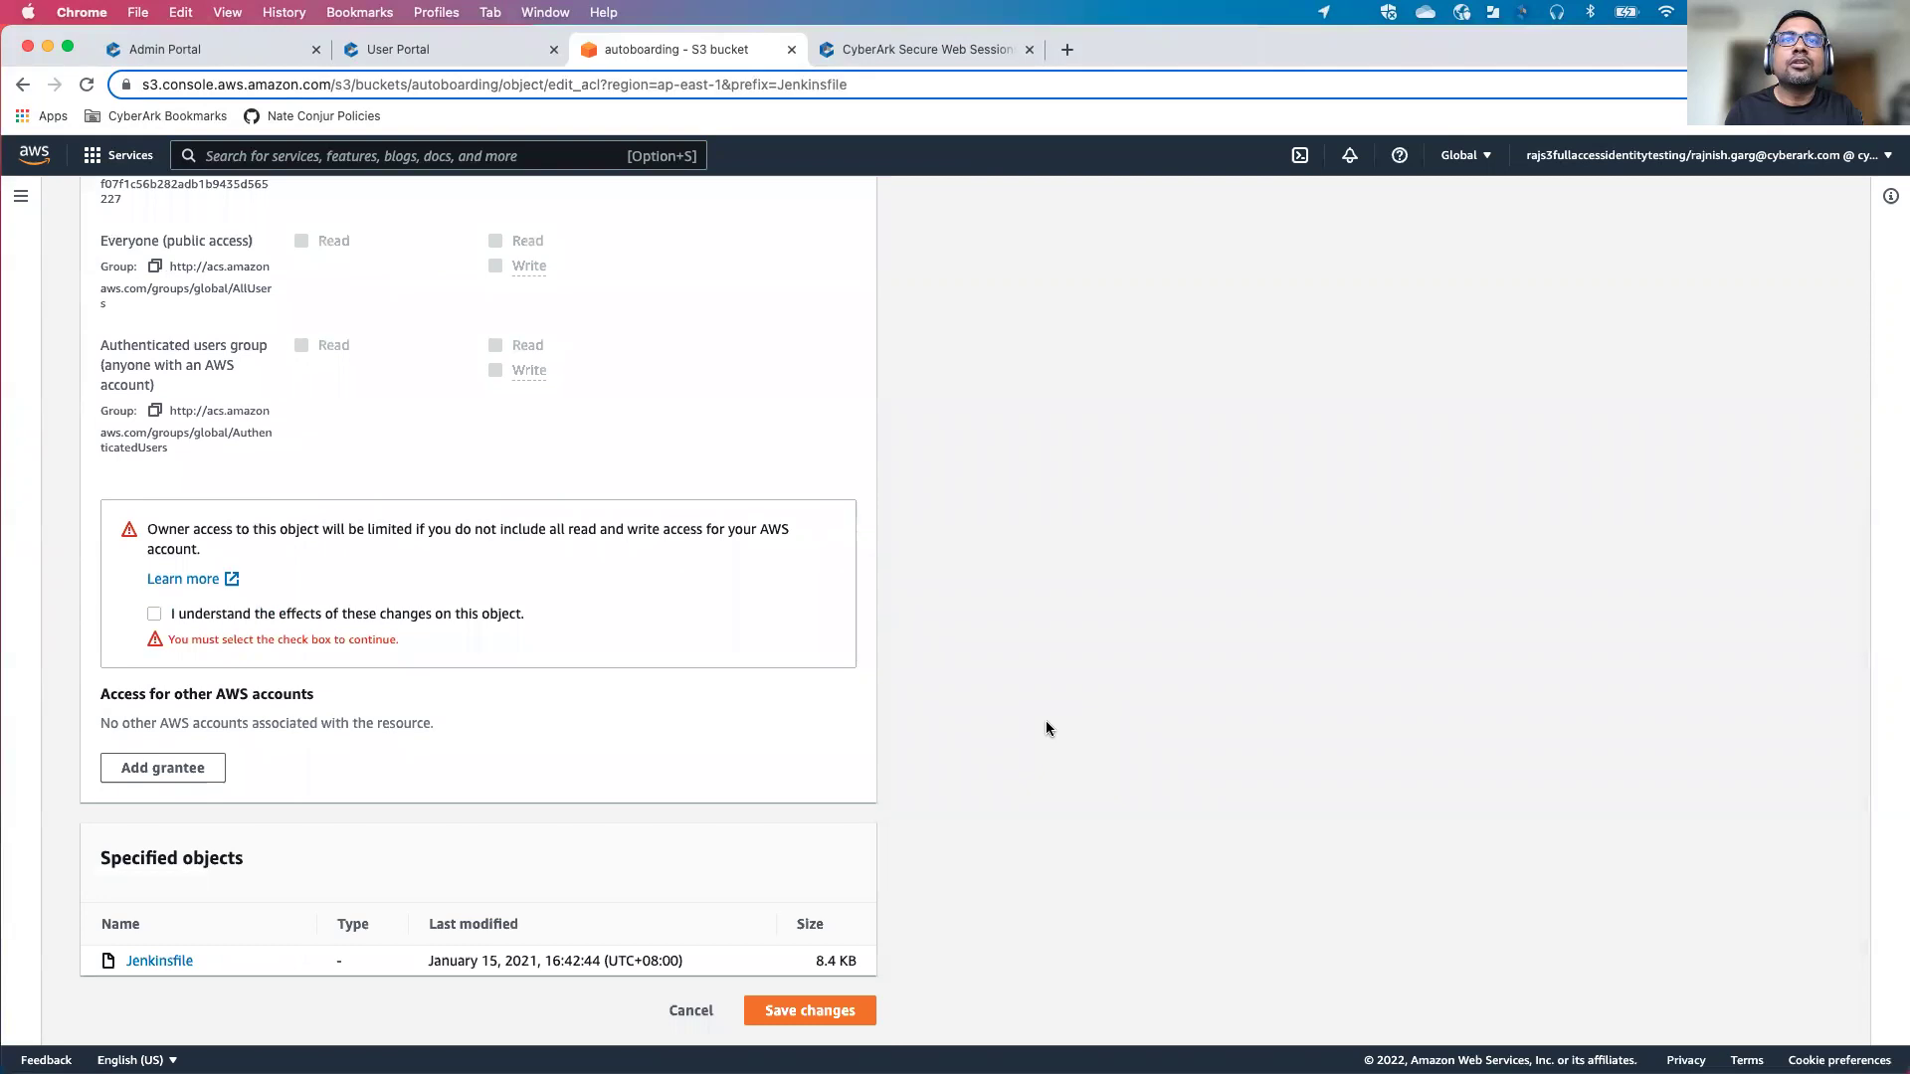
pyautogui.click(155, 614)
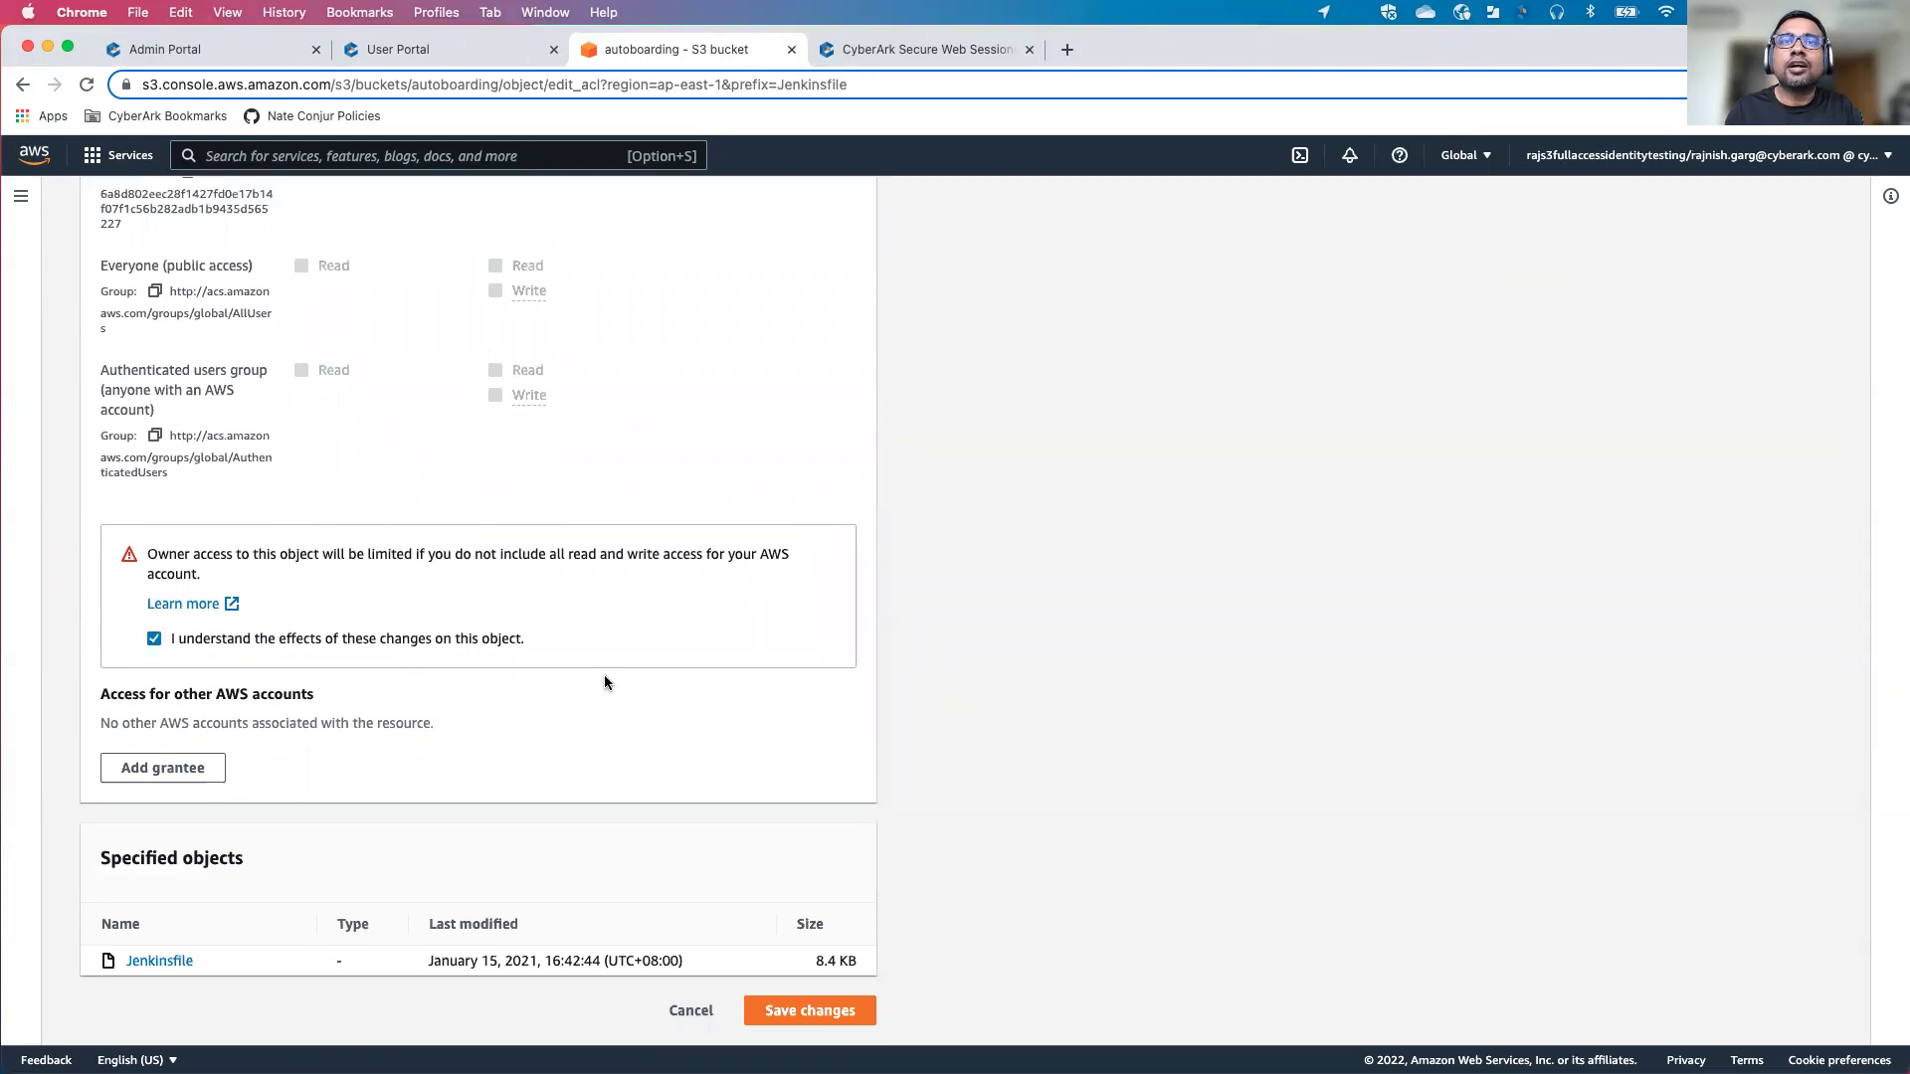
pyautogui.click(798, 1016)
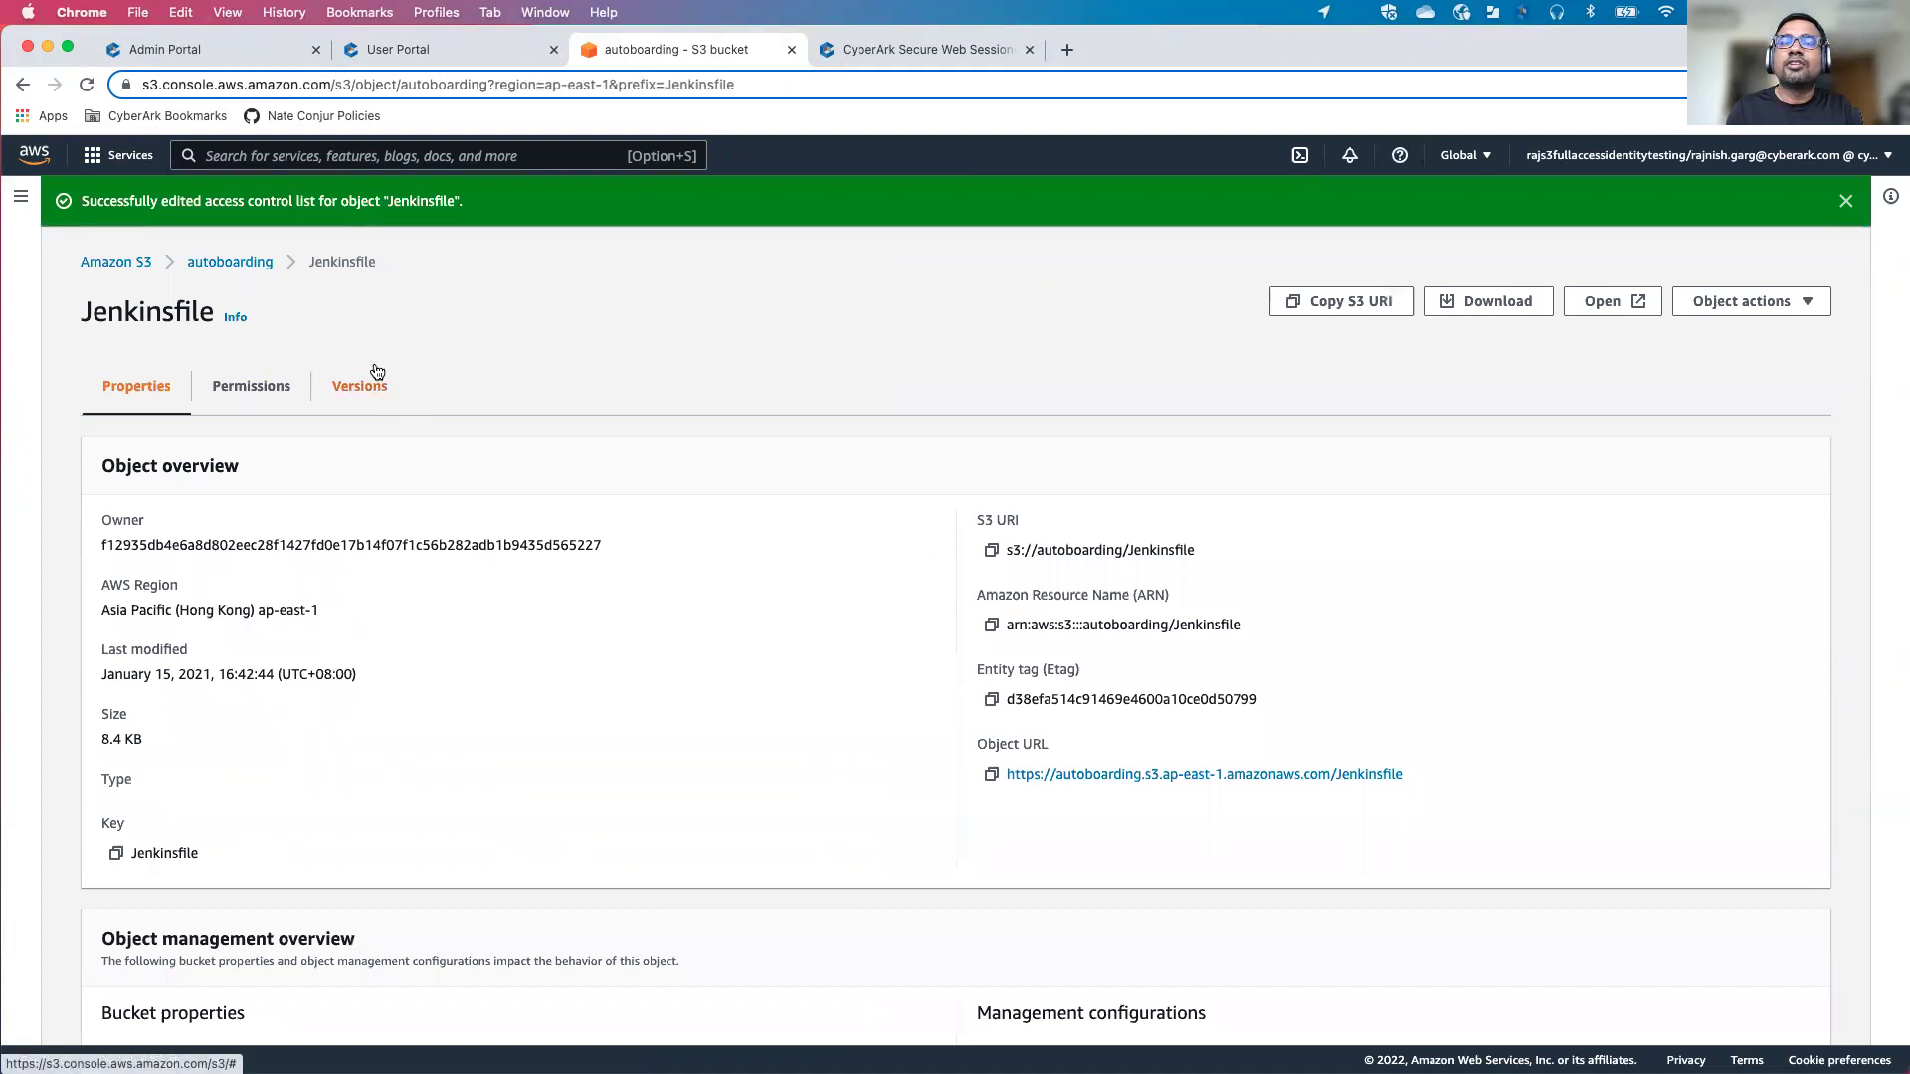
# - Review Jenkinsfile's updated permissions, then scroll the Properties page to Bucket Versioning
pyautogui.click(264, 388)
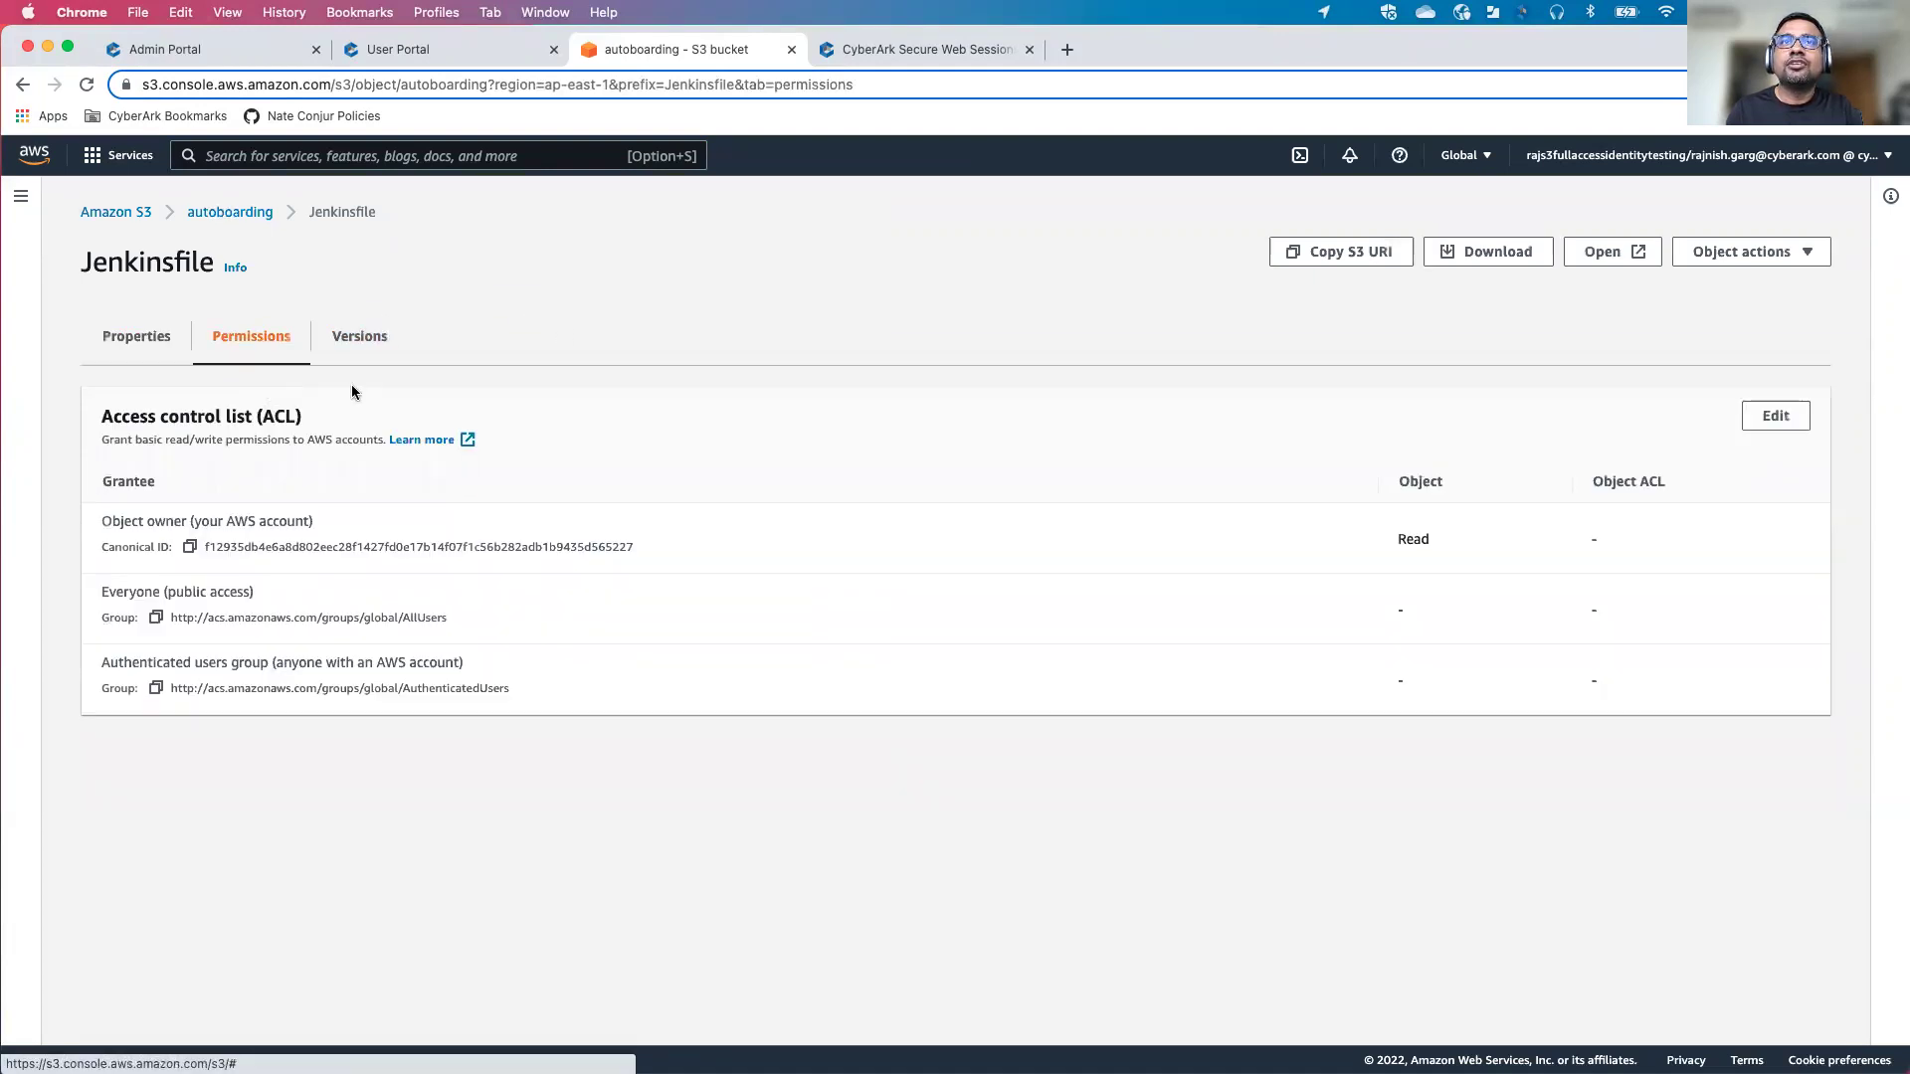
pyautogui.click(151, 348)
pyautogui.scroll(-2, 880, 456)
pyautogui.scroll(-8, 880, 453)
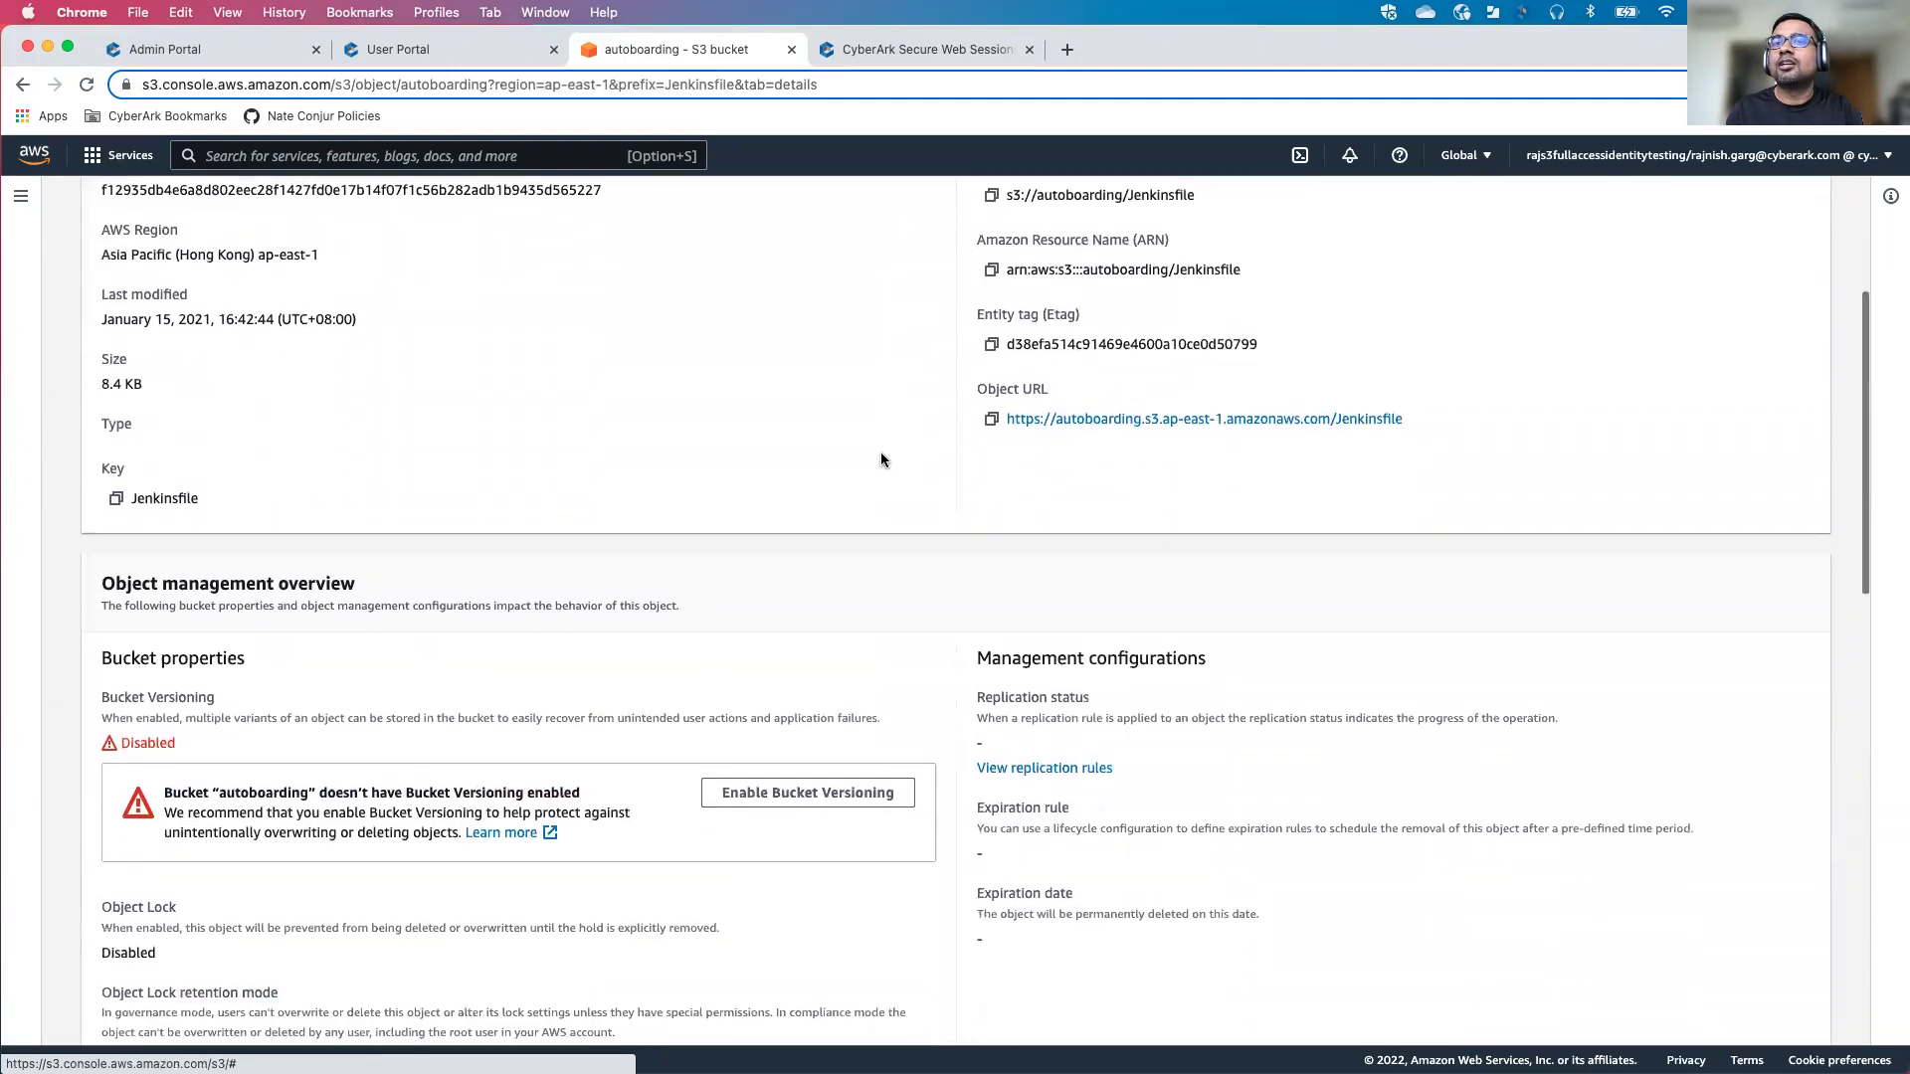
pyautogui.scroll(8, 881, 454)
pyautogui.scroll(-8, 881, 459)
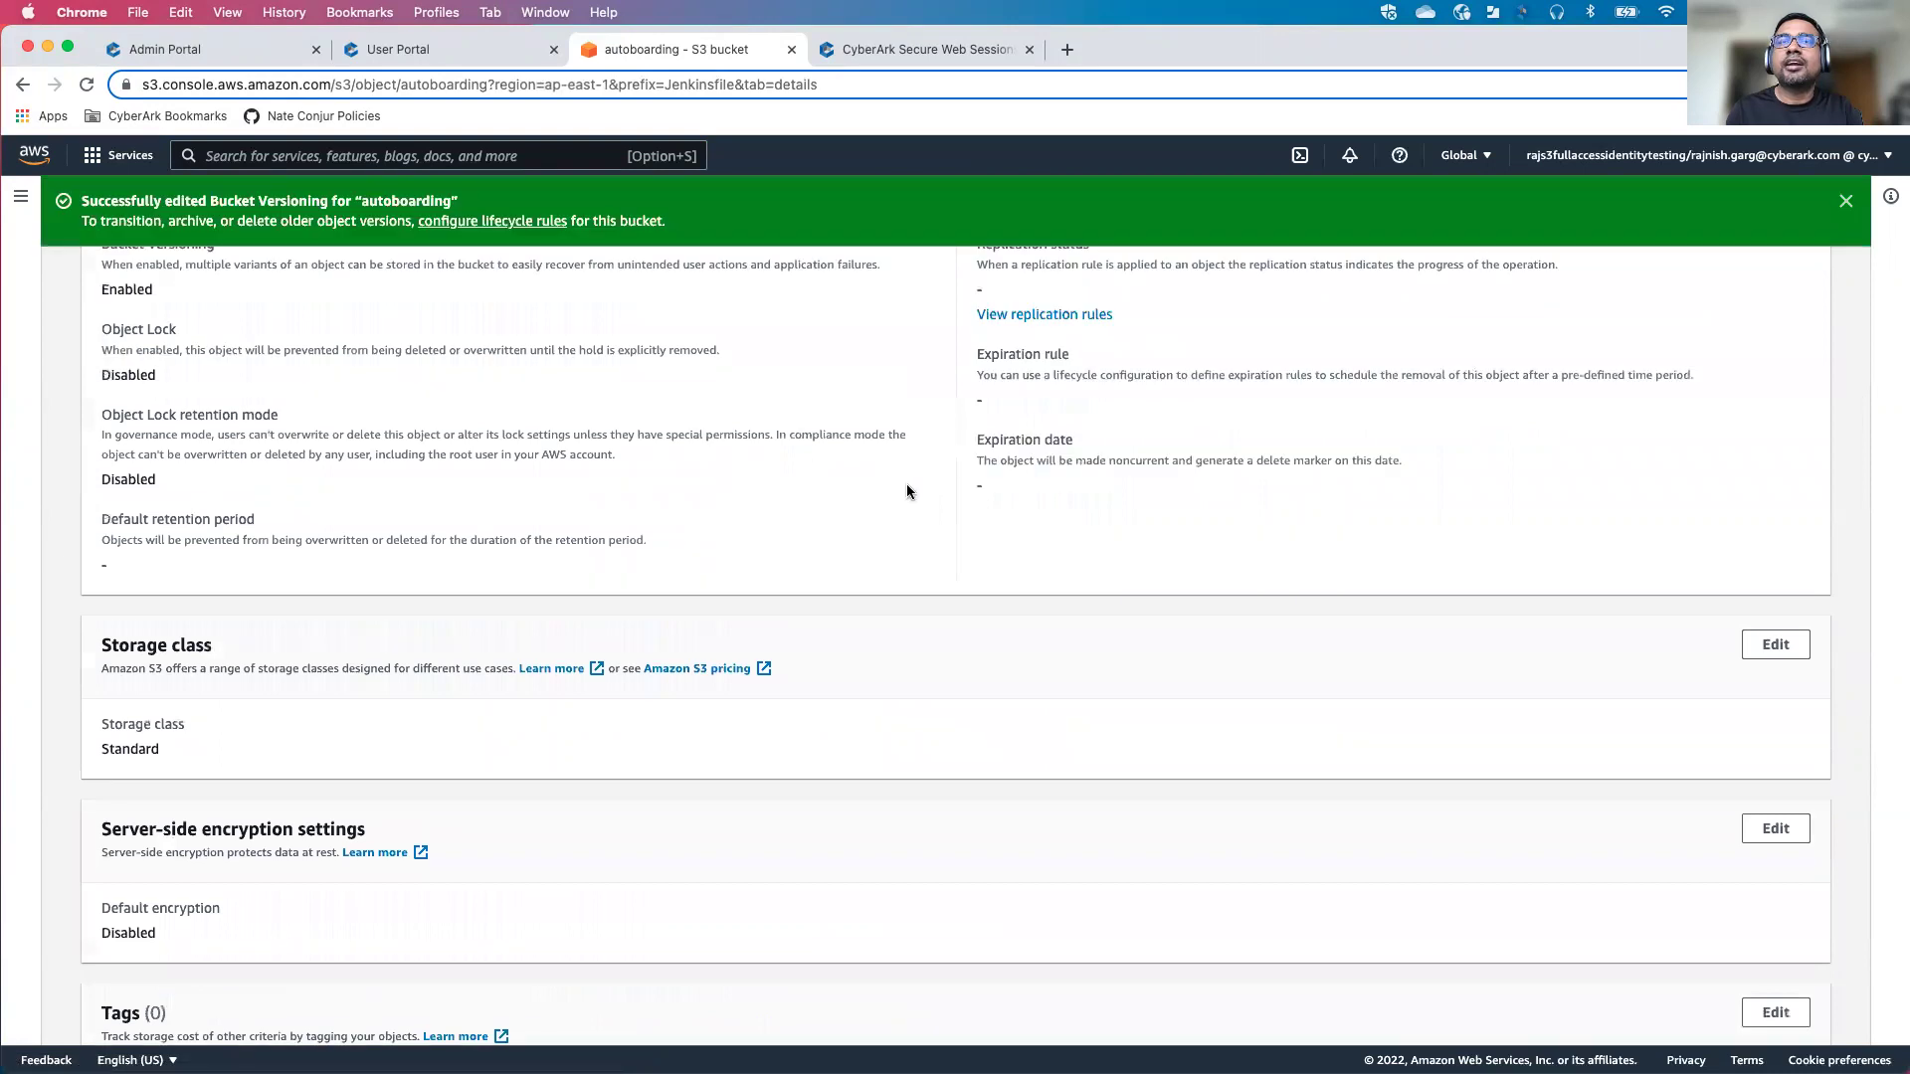
pyautogui.scroll(10, 907, 490)
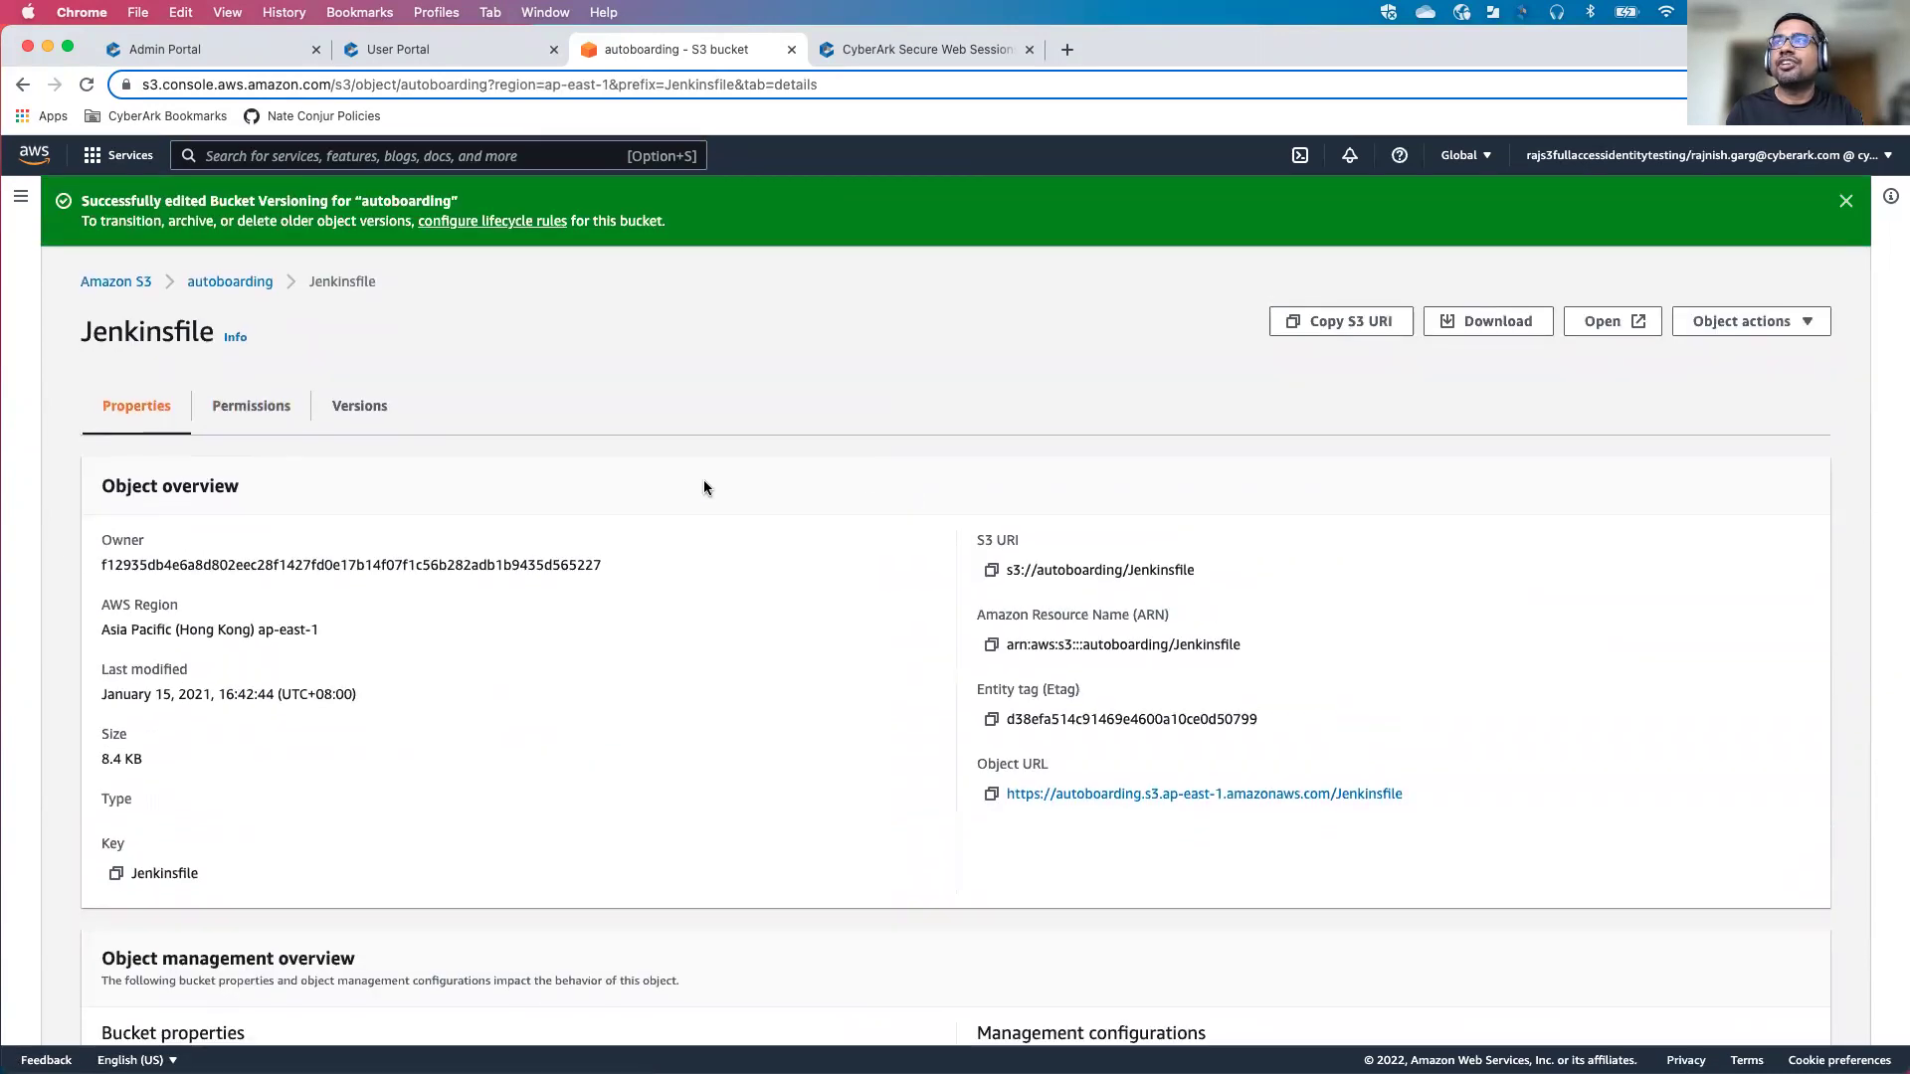
# - Sign out of the AWS console, then return to the User Portal's Applications list
pyautogui.click(1888, 159)
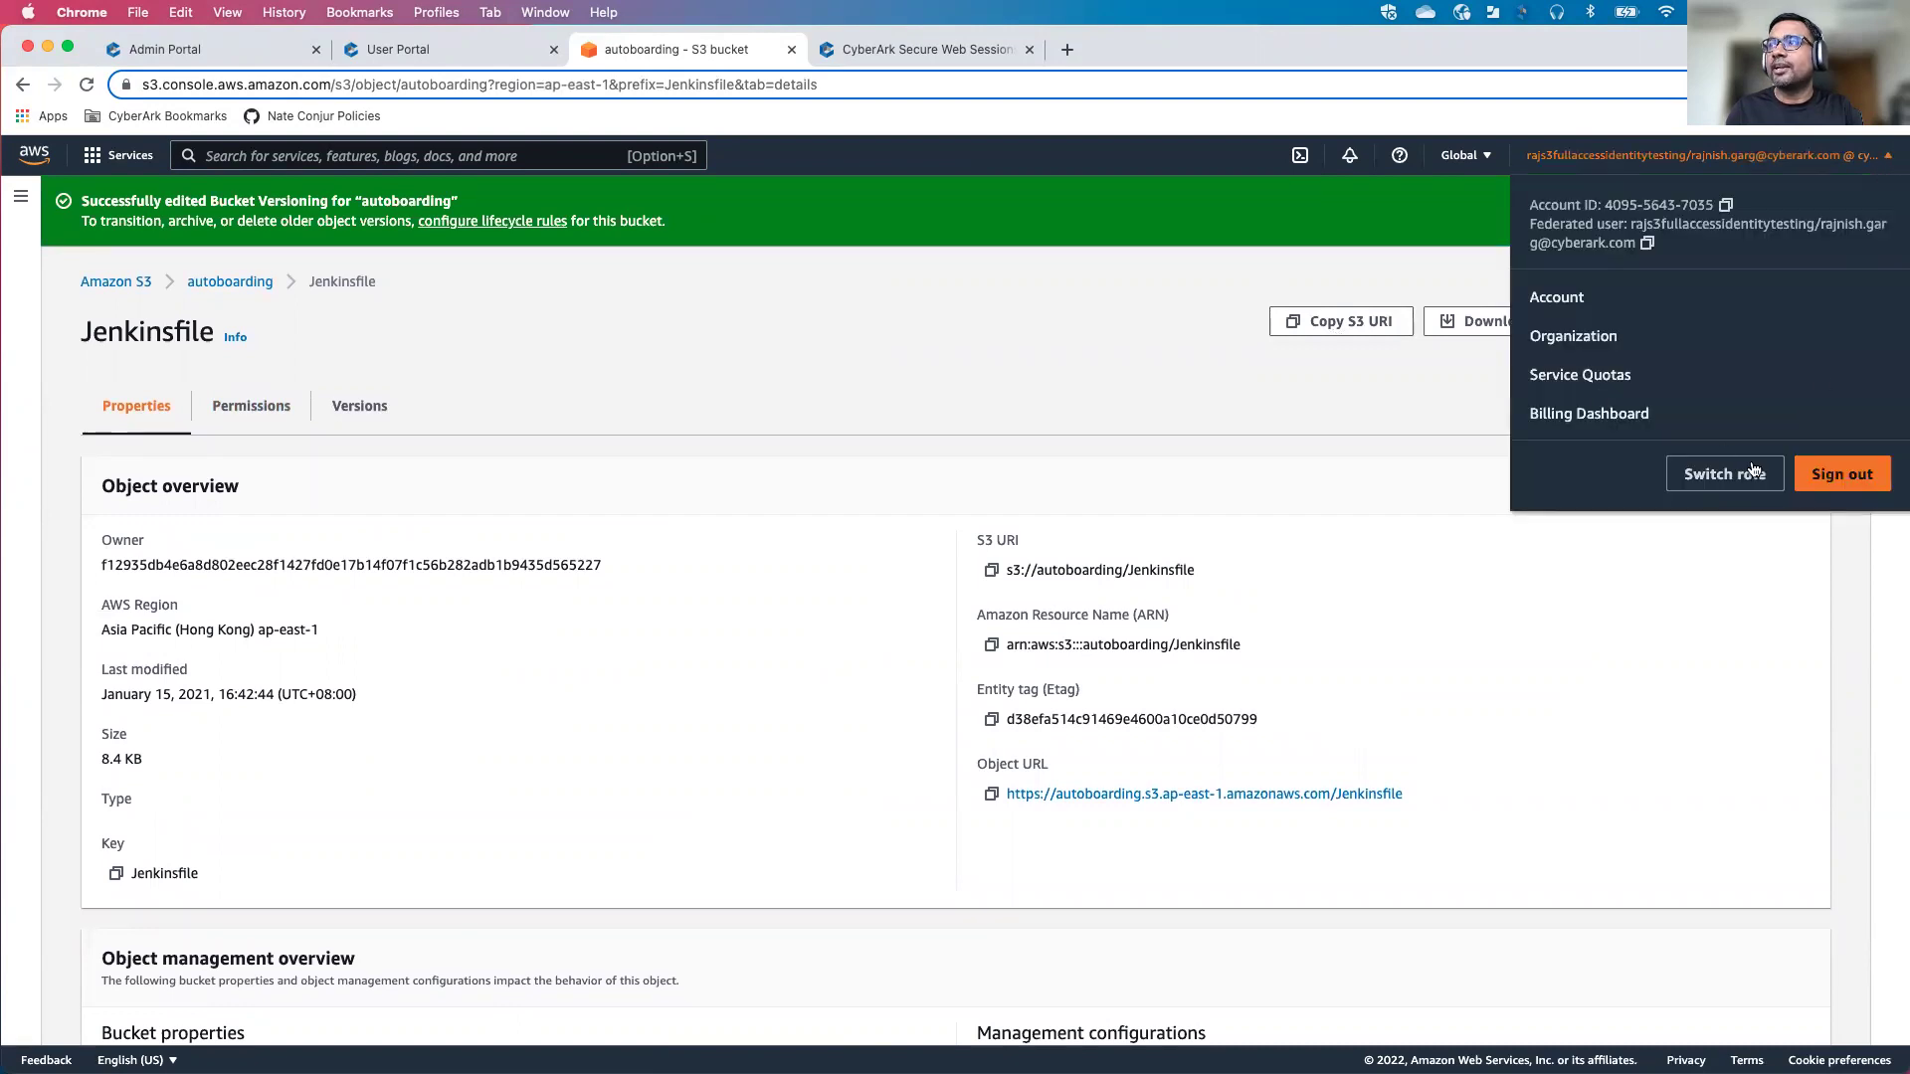
pyautogui.click(1840, 475)
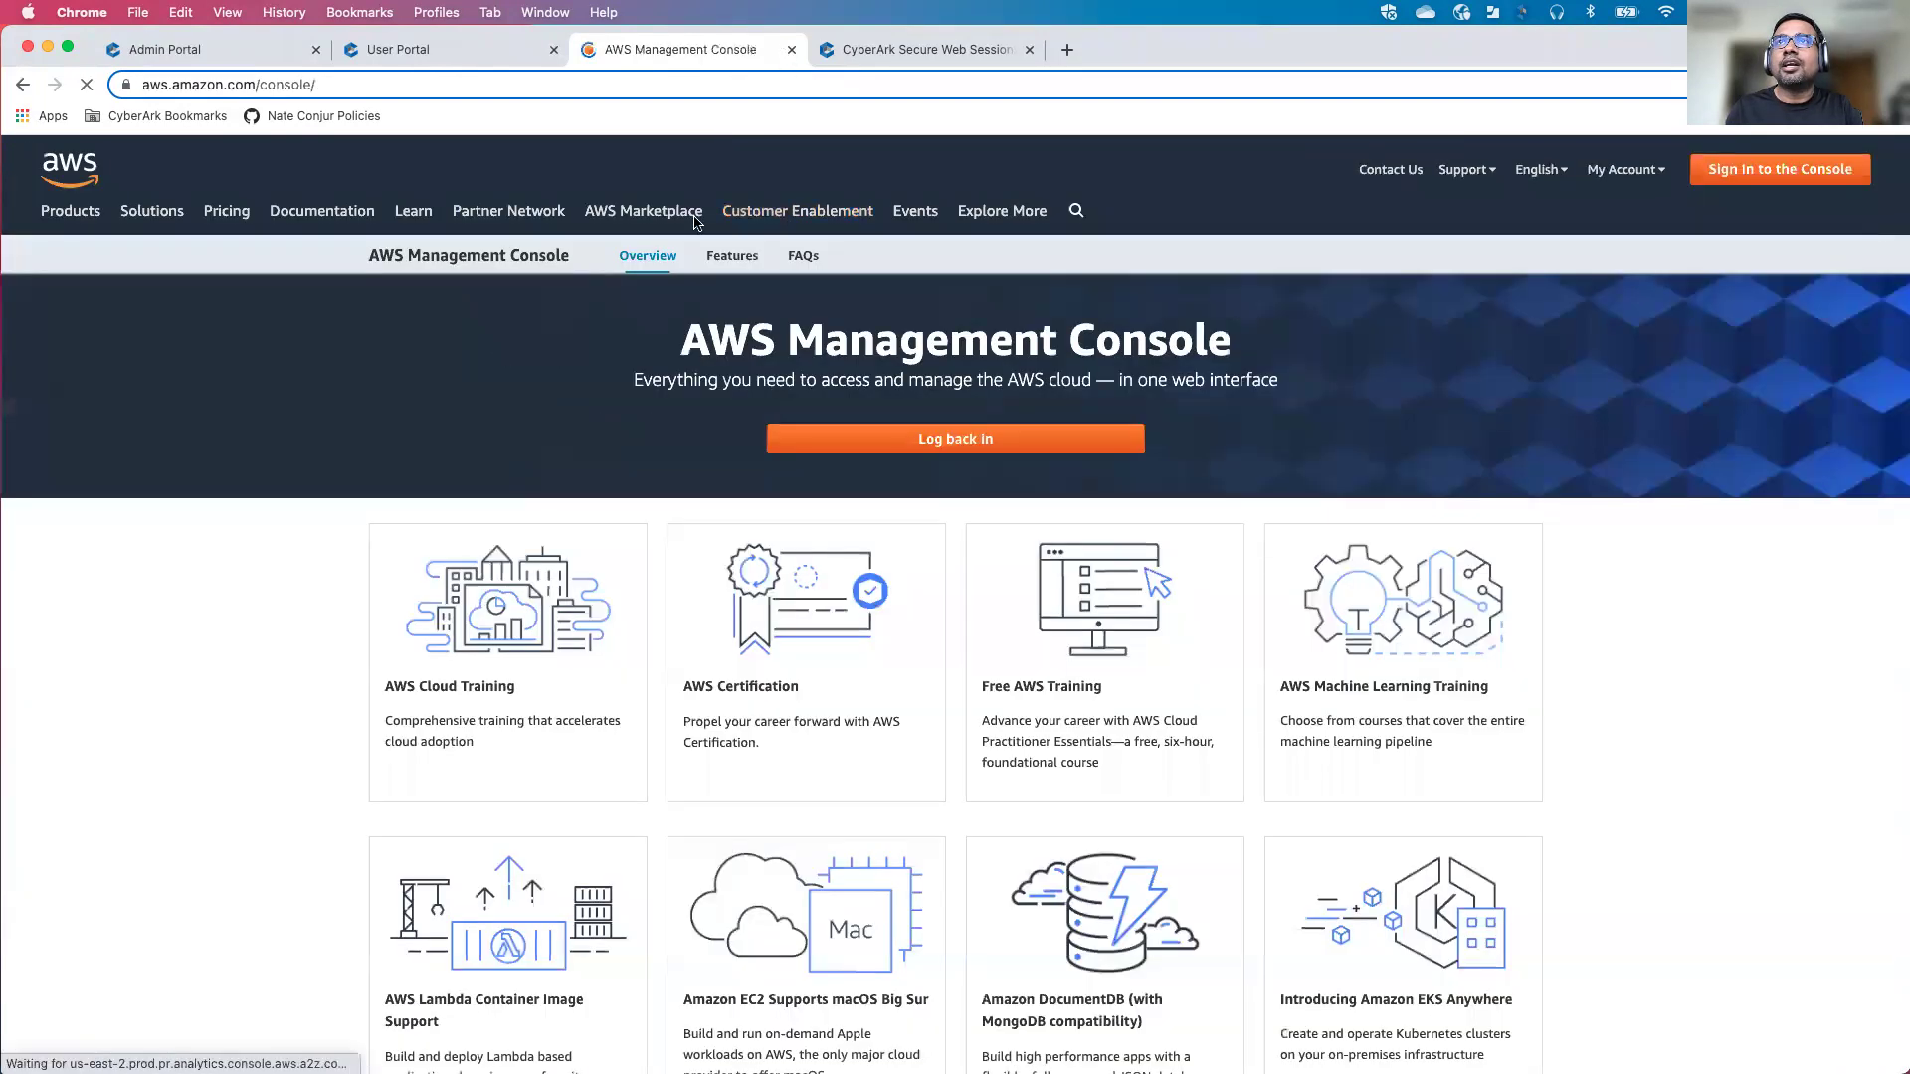
pyautogui.click(404, 50)
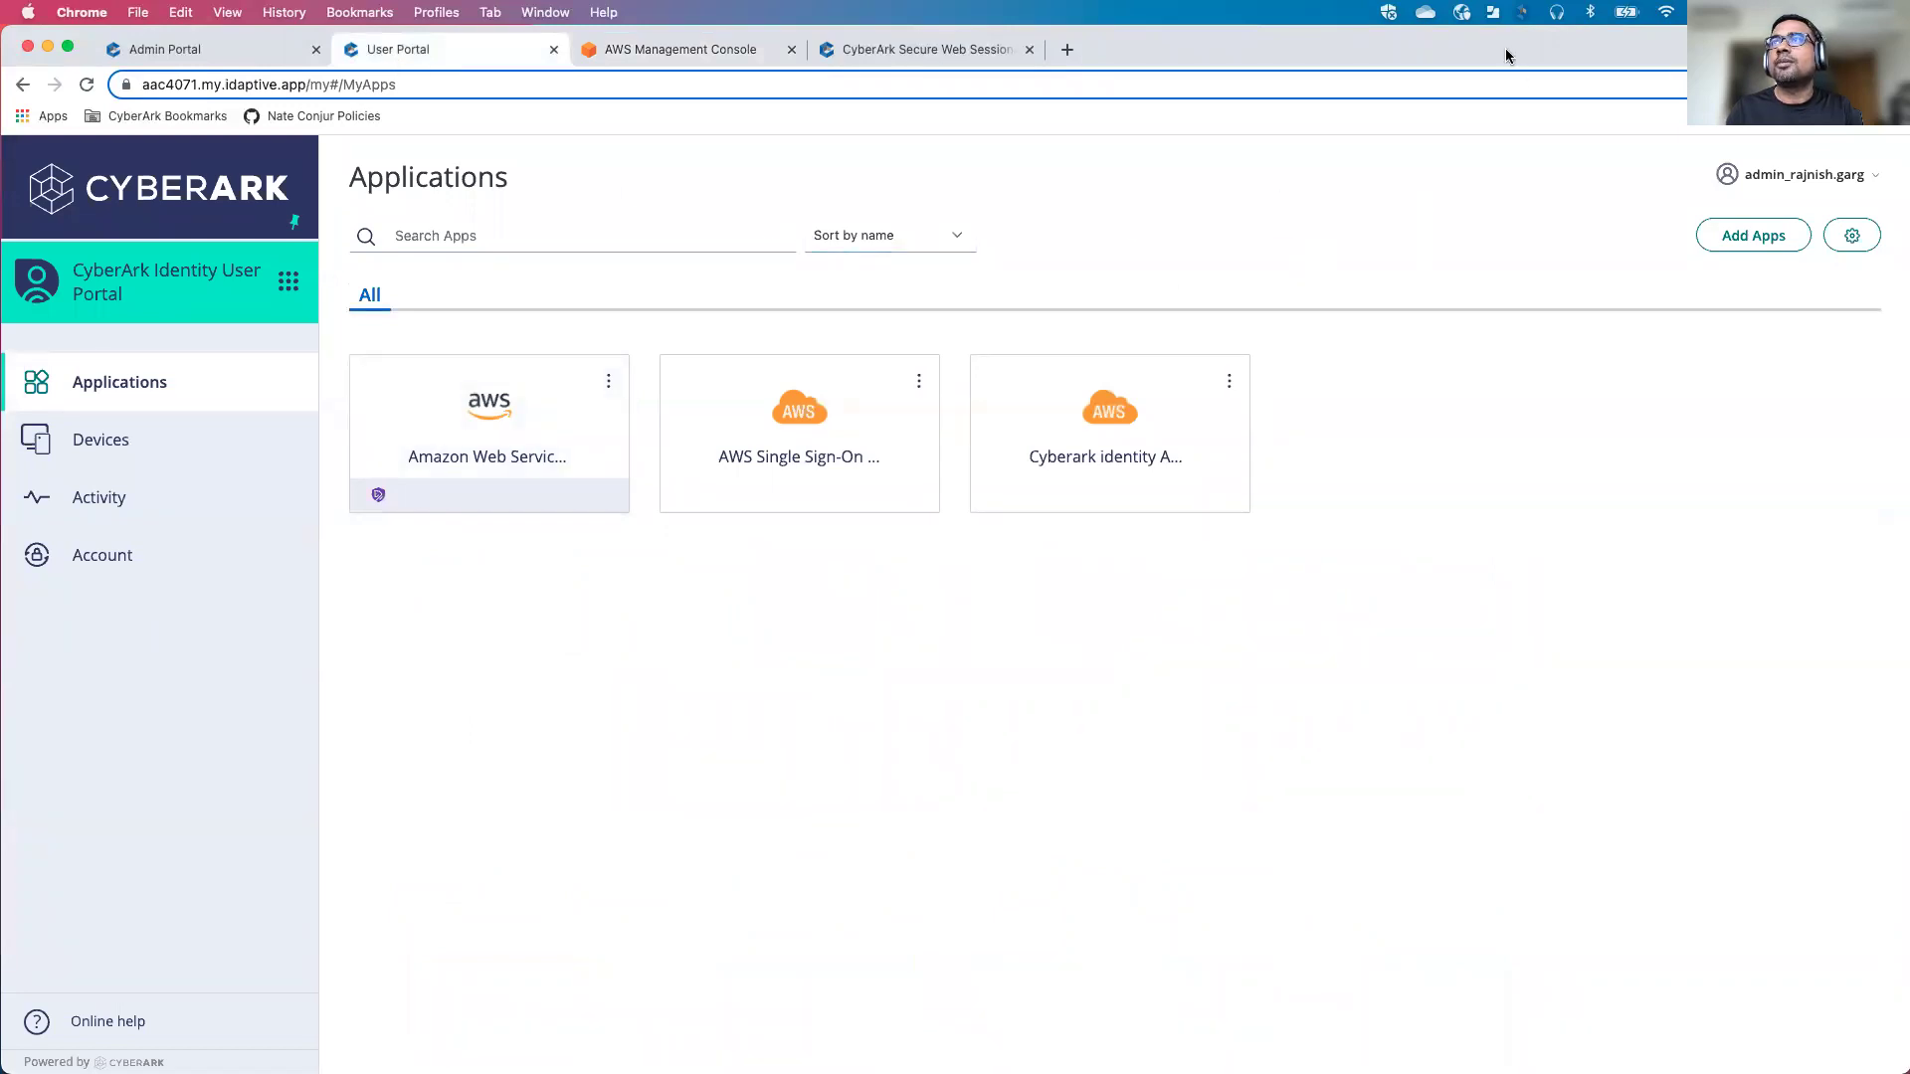
pyautogui.click(253, 54)
pyautogui.click(402, 55)
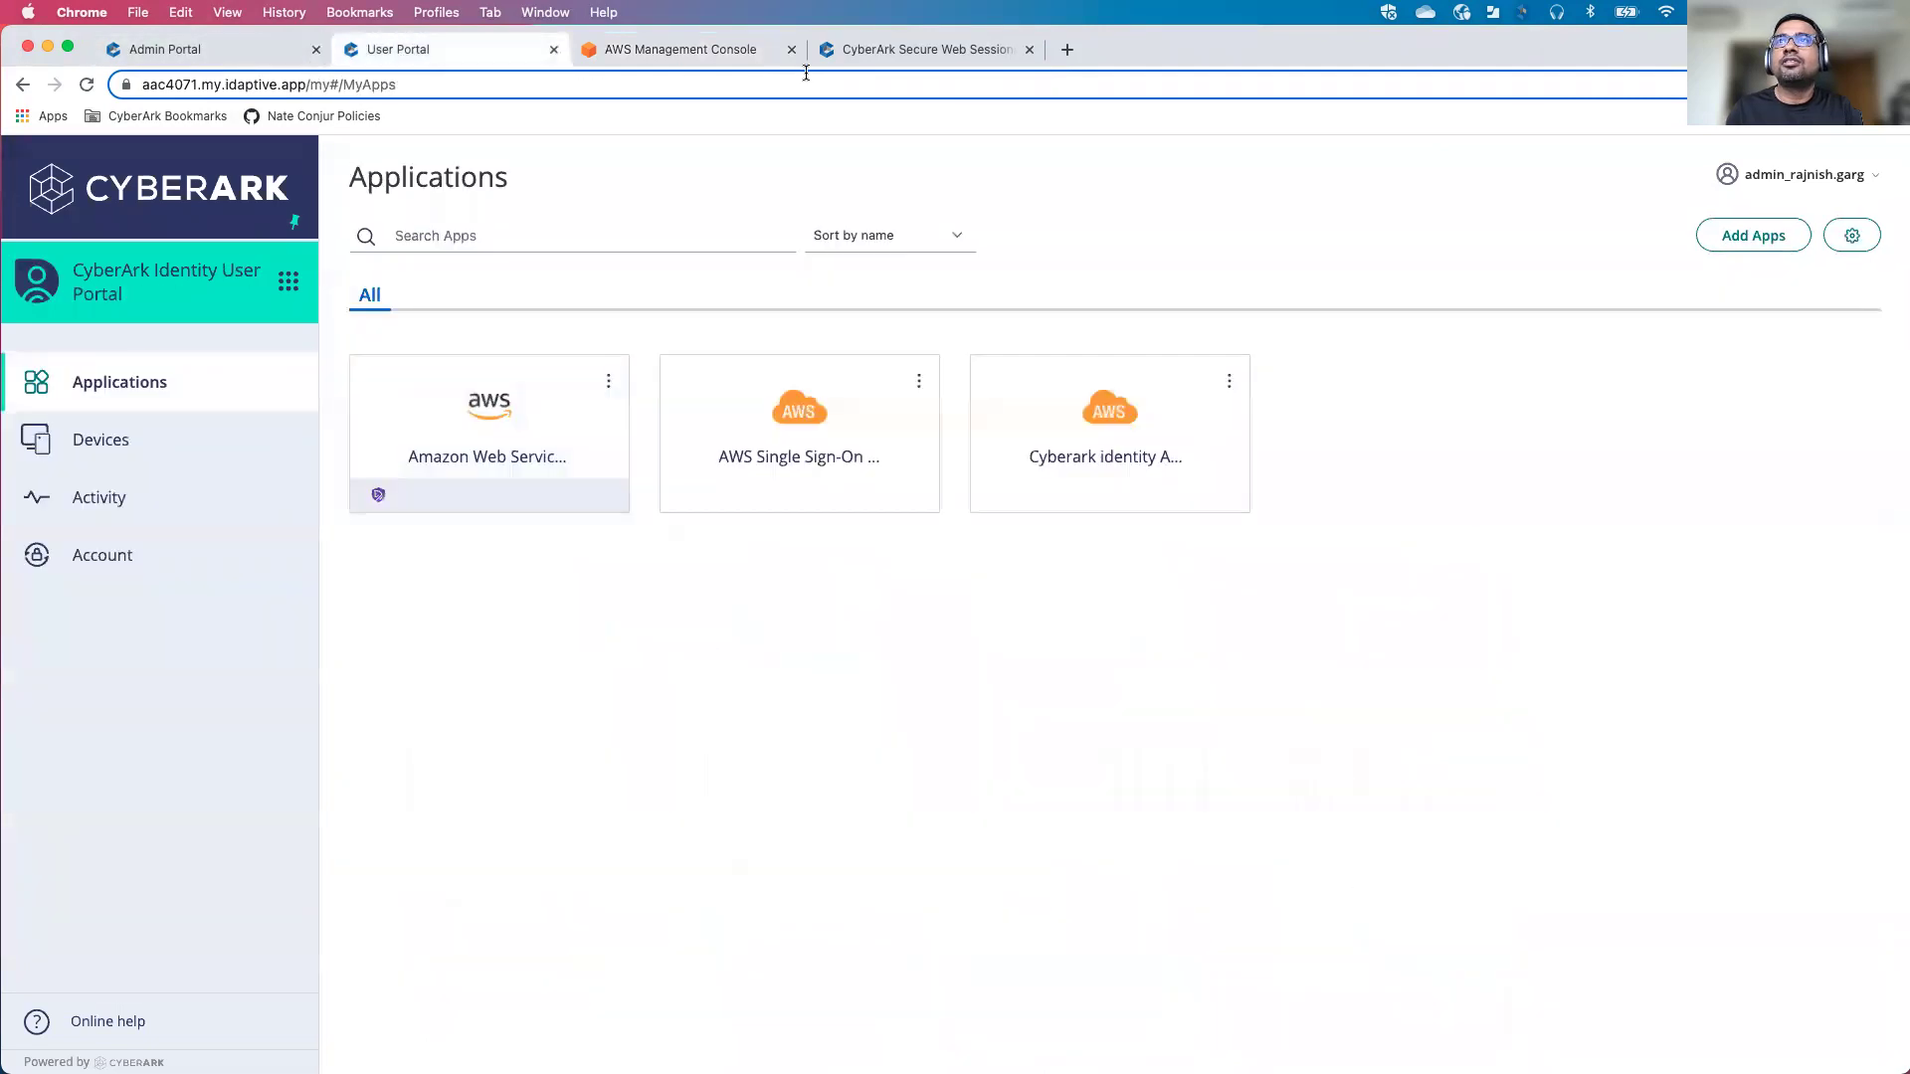
# - Switch to Secure Web Sessions and resume it past the idle-timeout page
pyautogui.click(864, 54)
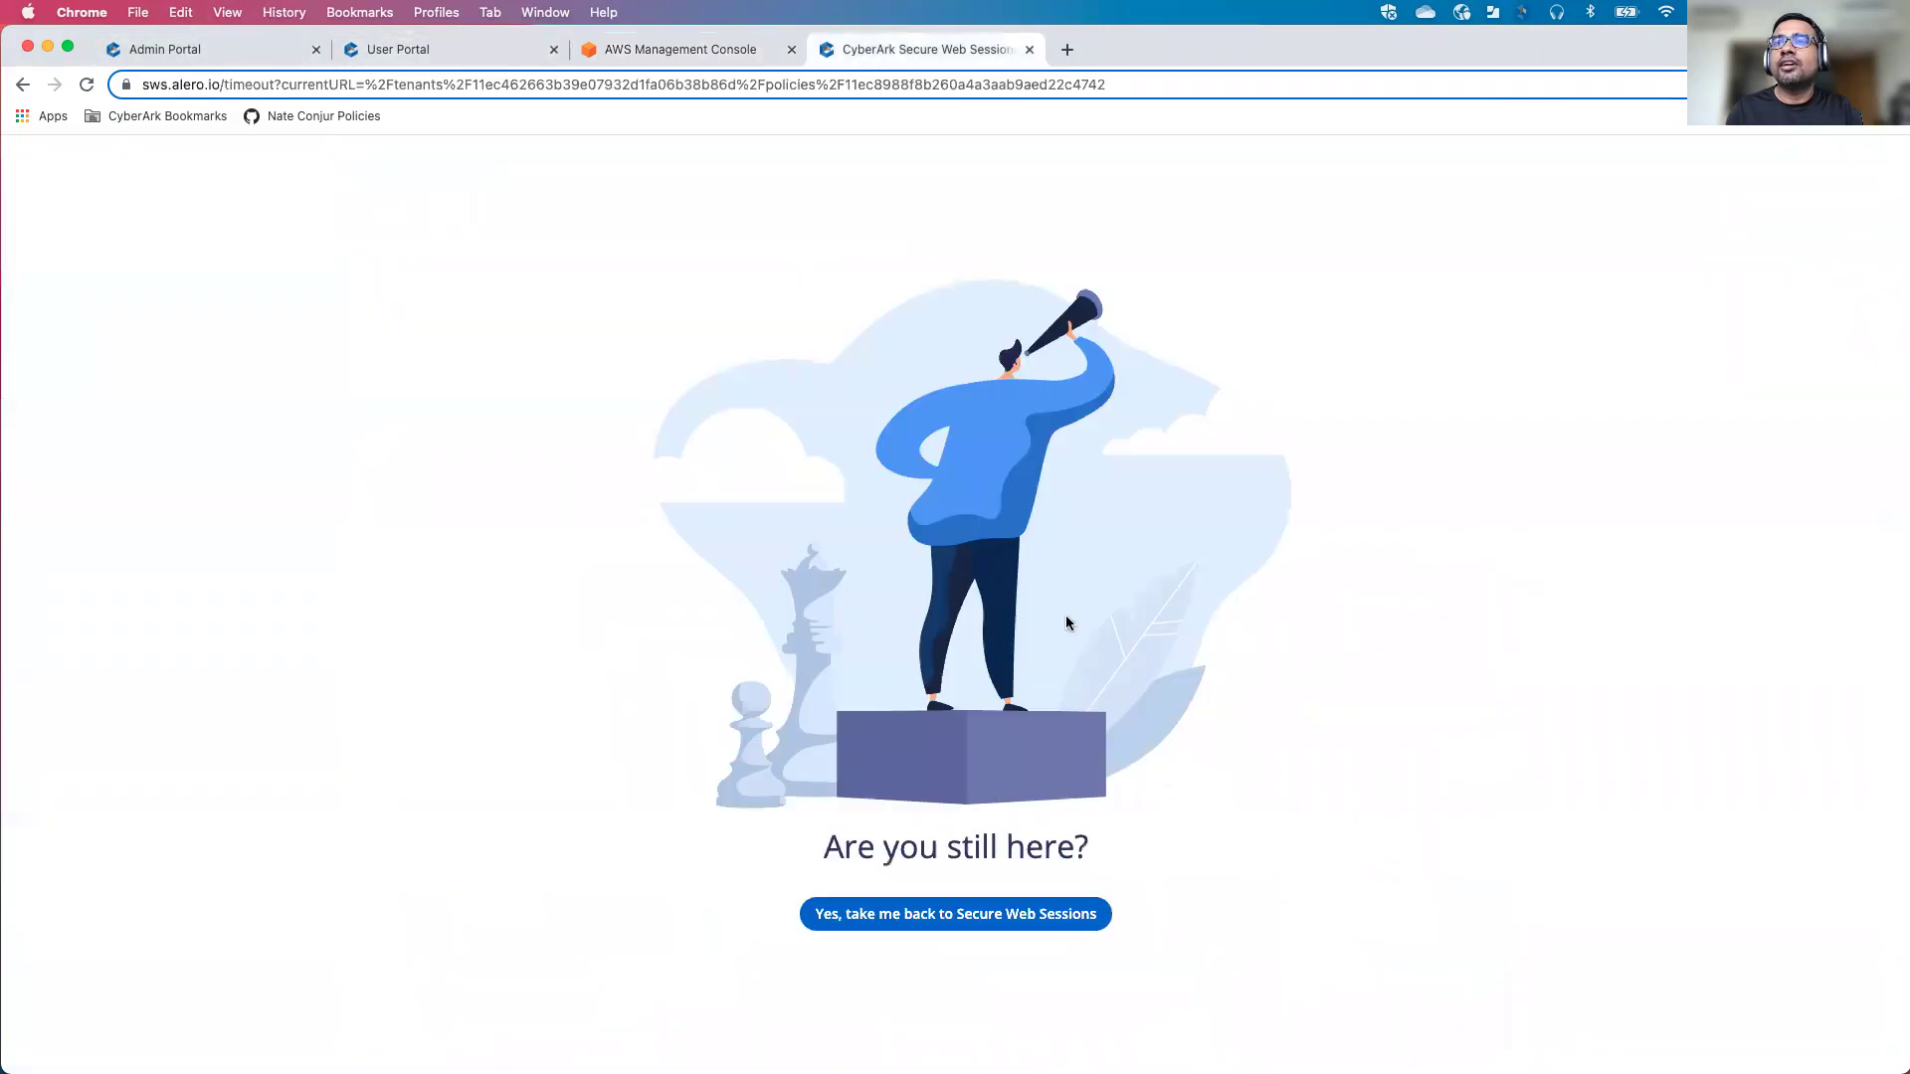
pyautogui.click(991, 916)
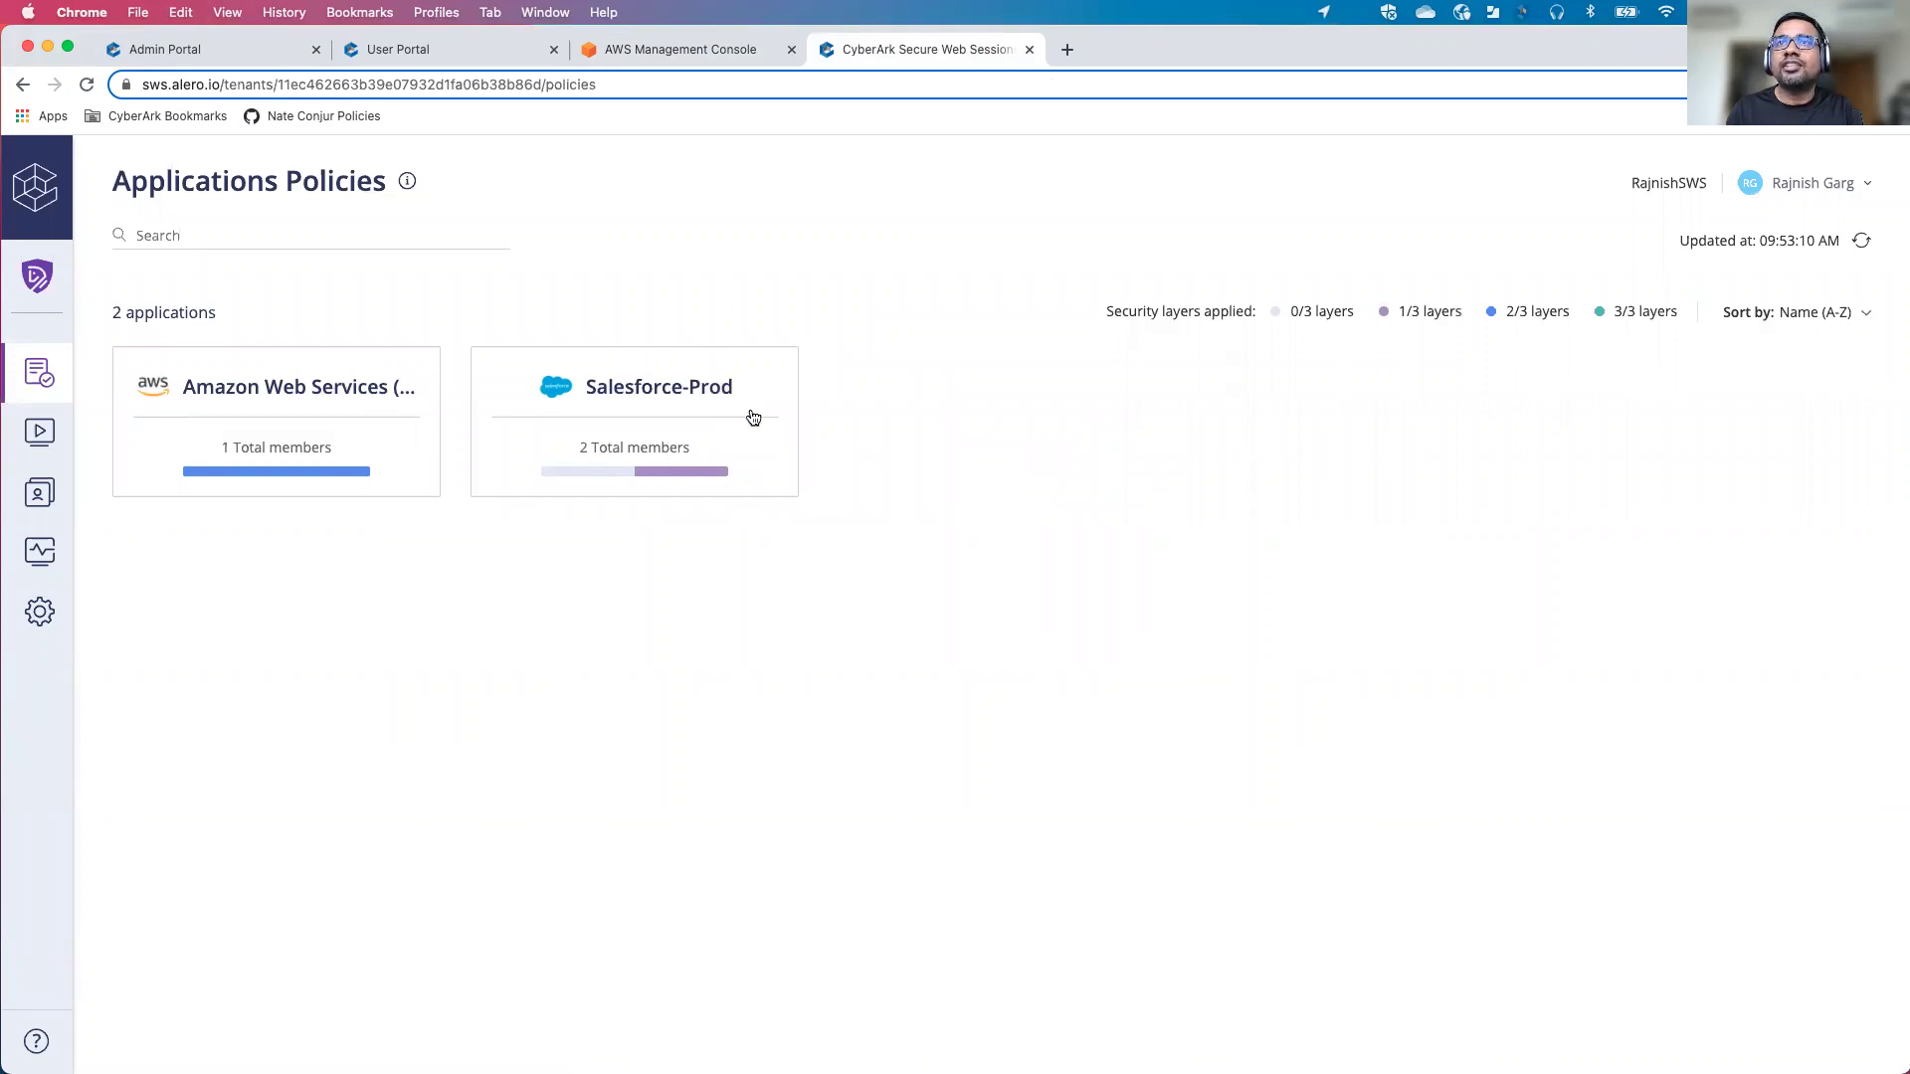
# - Open Recordings from the left sidebar to list the eight session recordings
pyautogui.moveTo(9, 426)
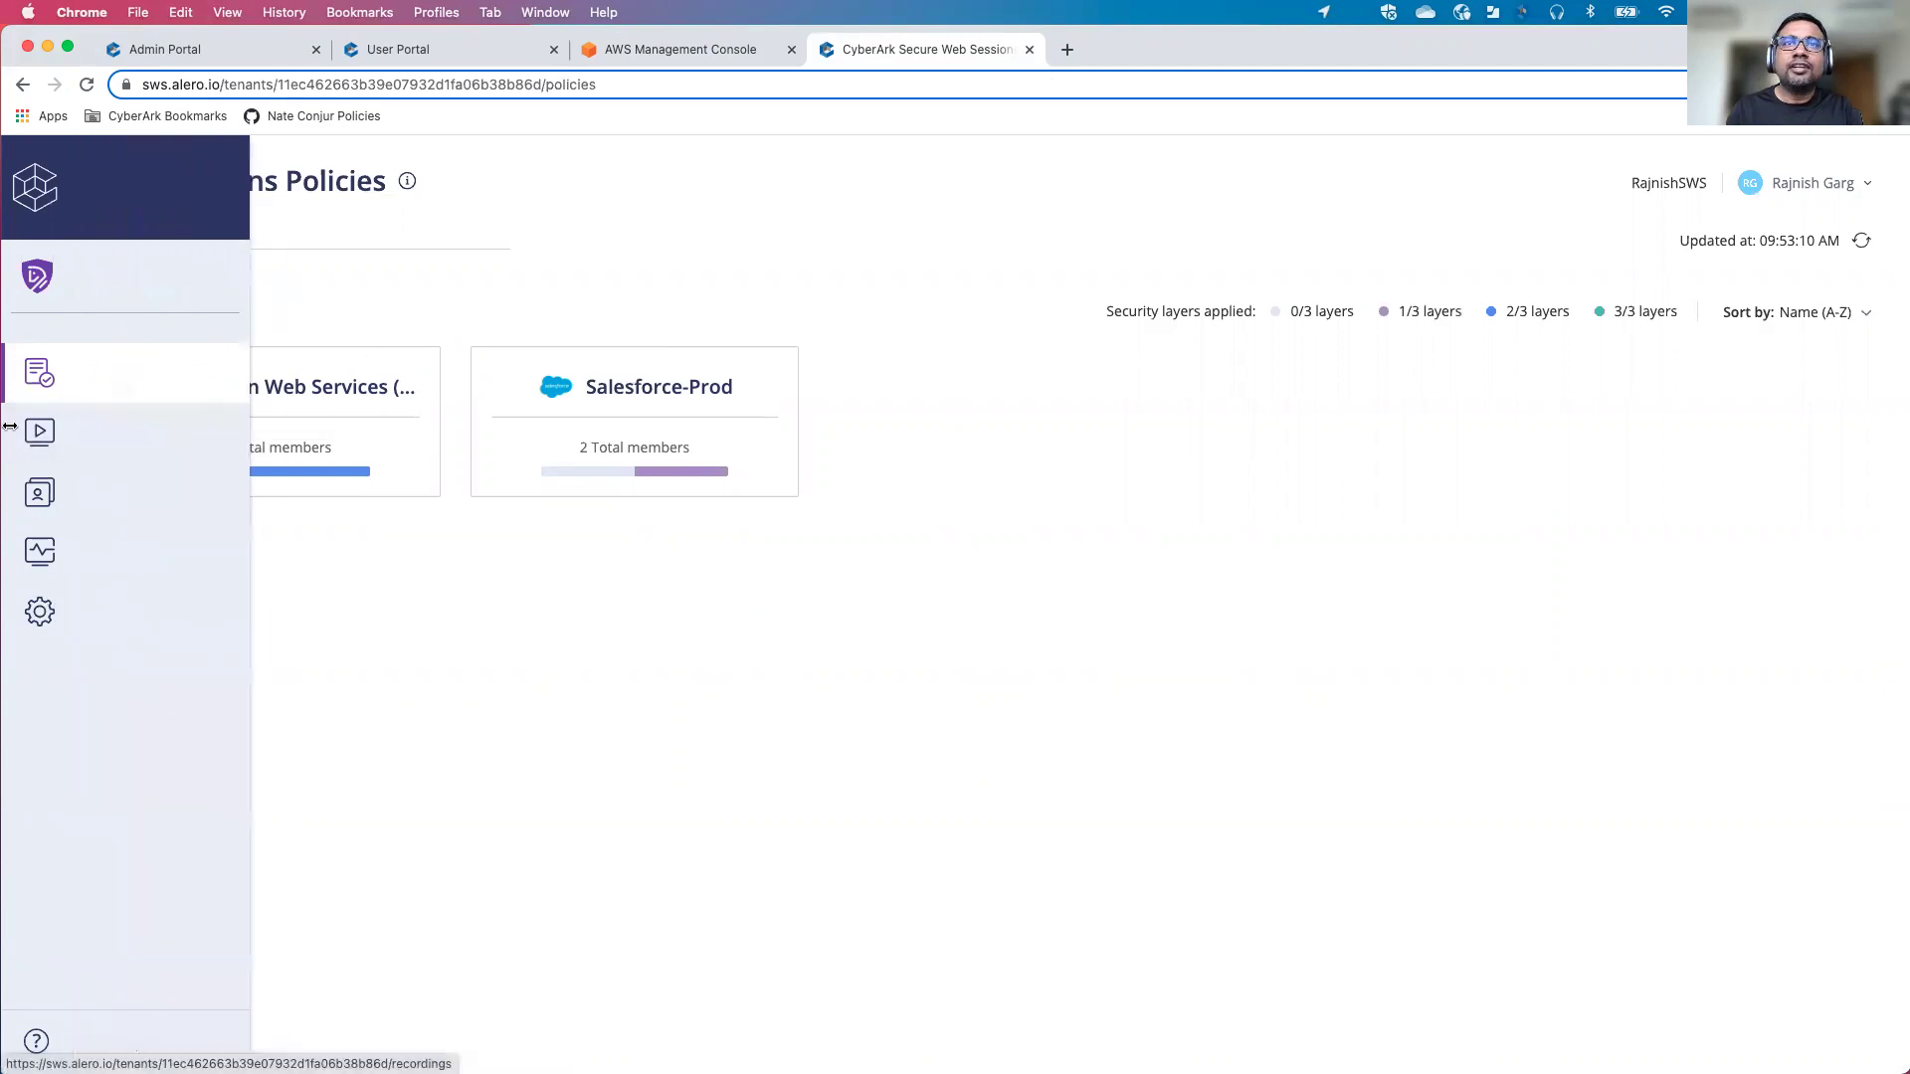
pyautogui.click(94, 437)
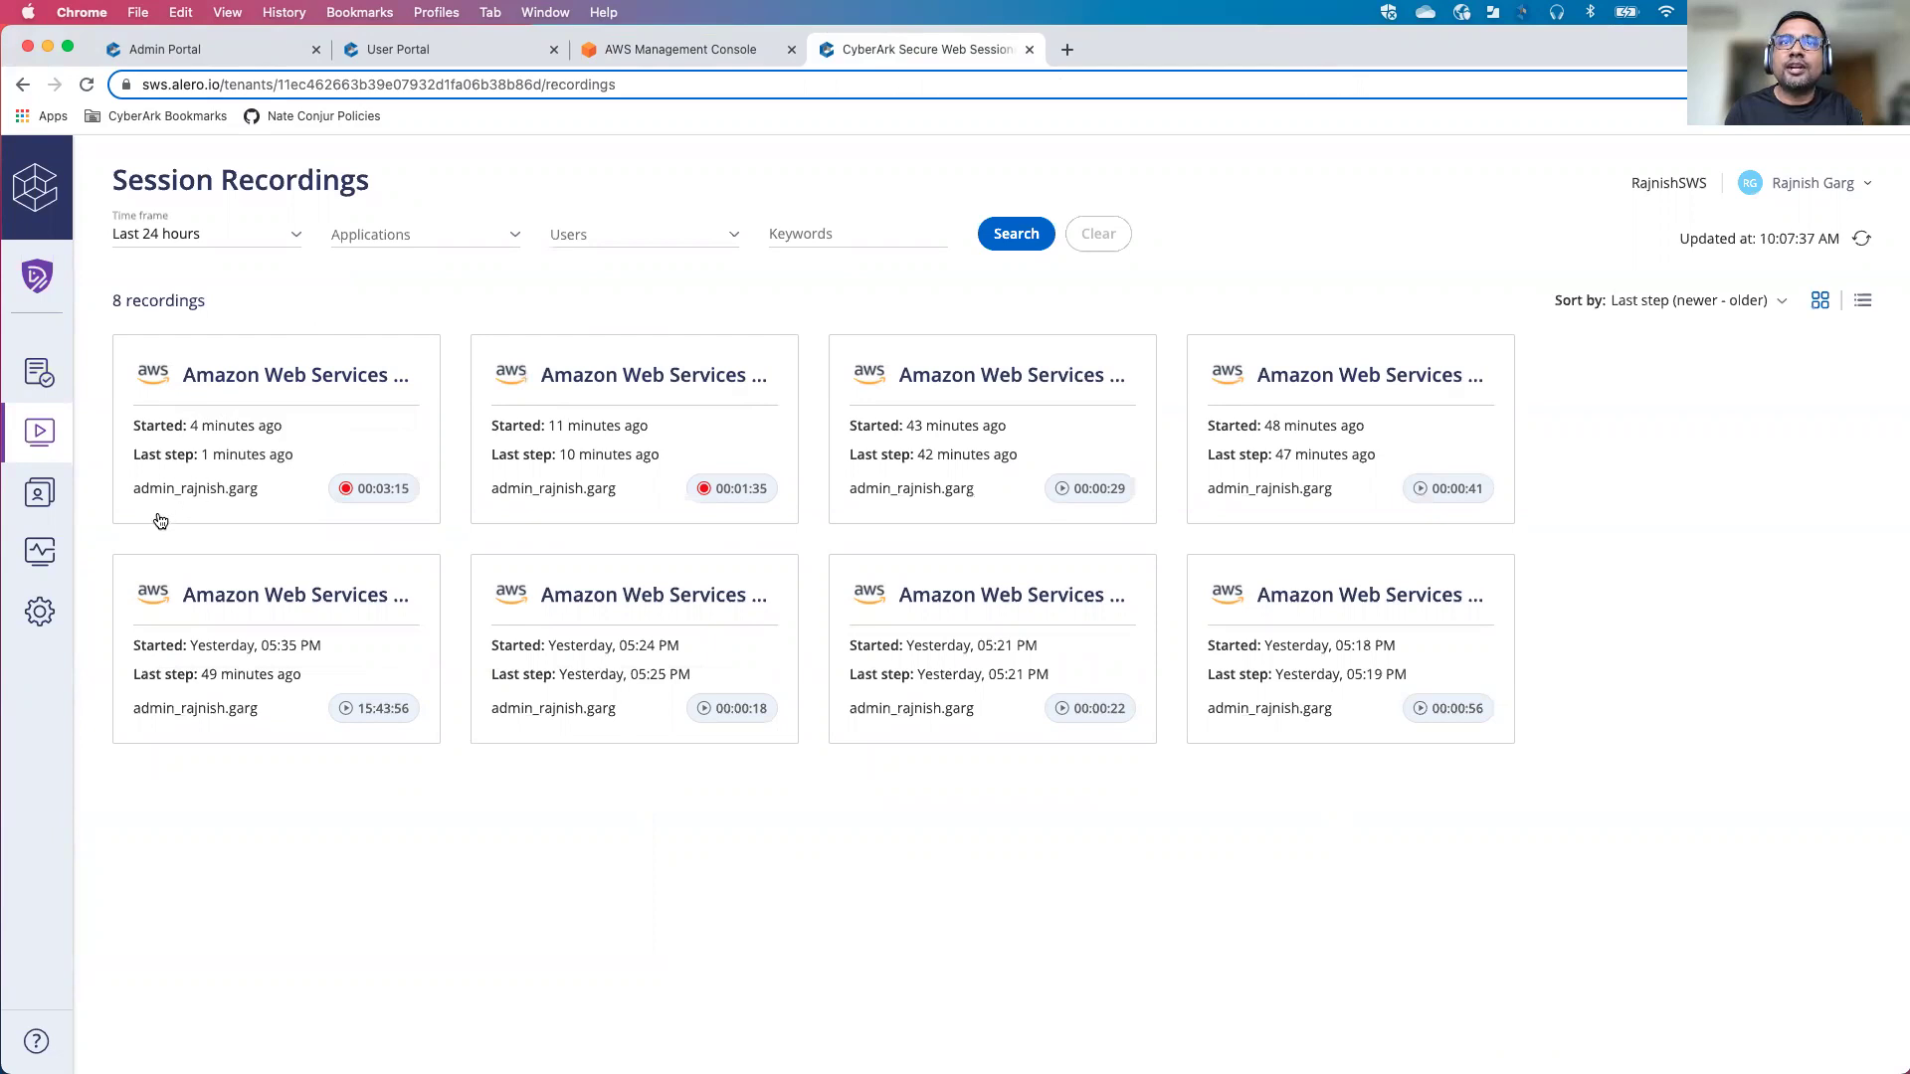
# - Open the newest AWS recording and view step 4 (S3) and step 7 (Create bucket)
pyautogui.click(288, 439)
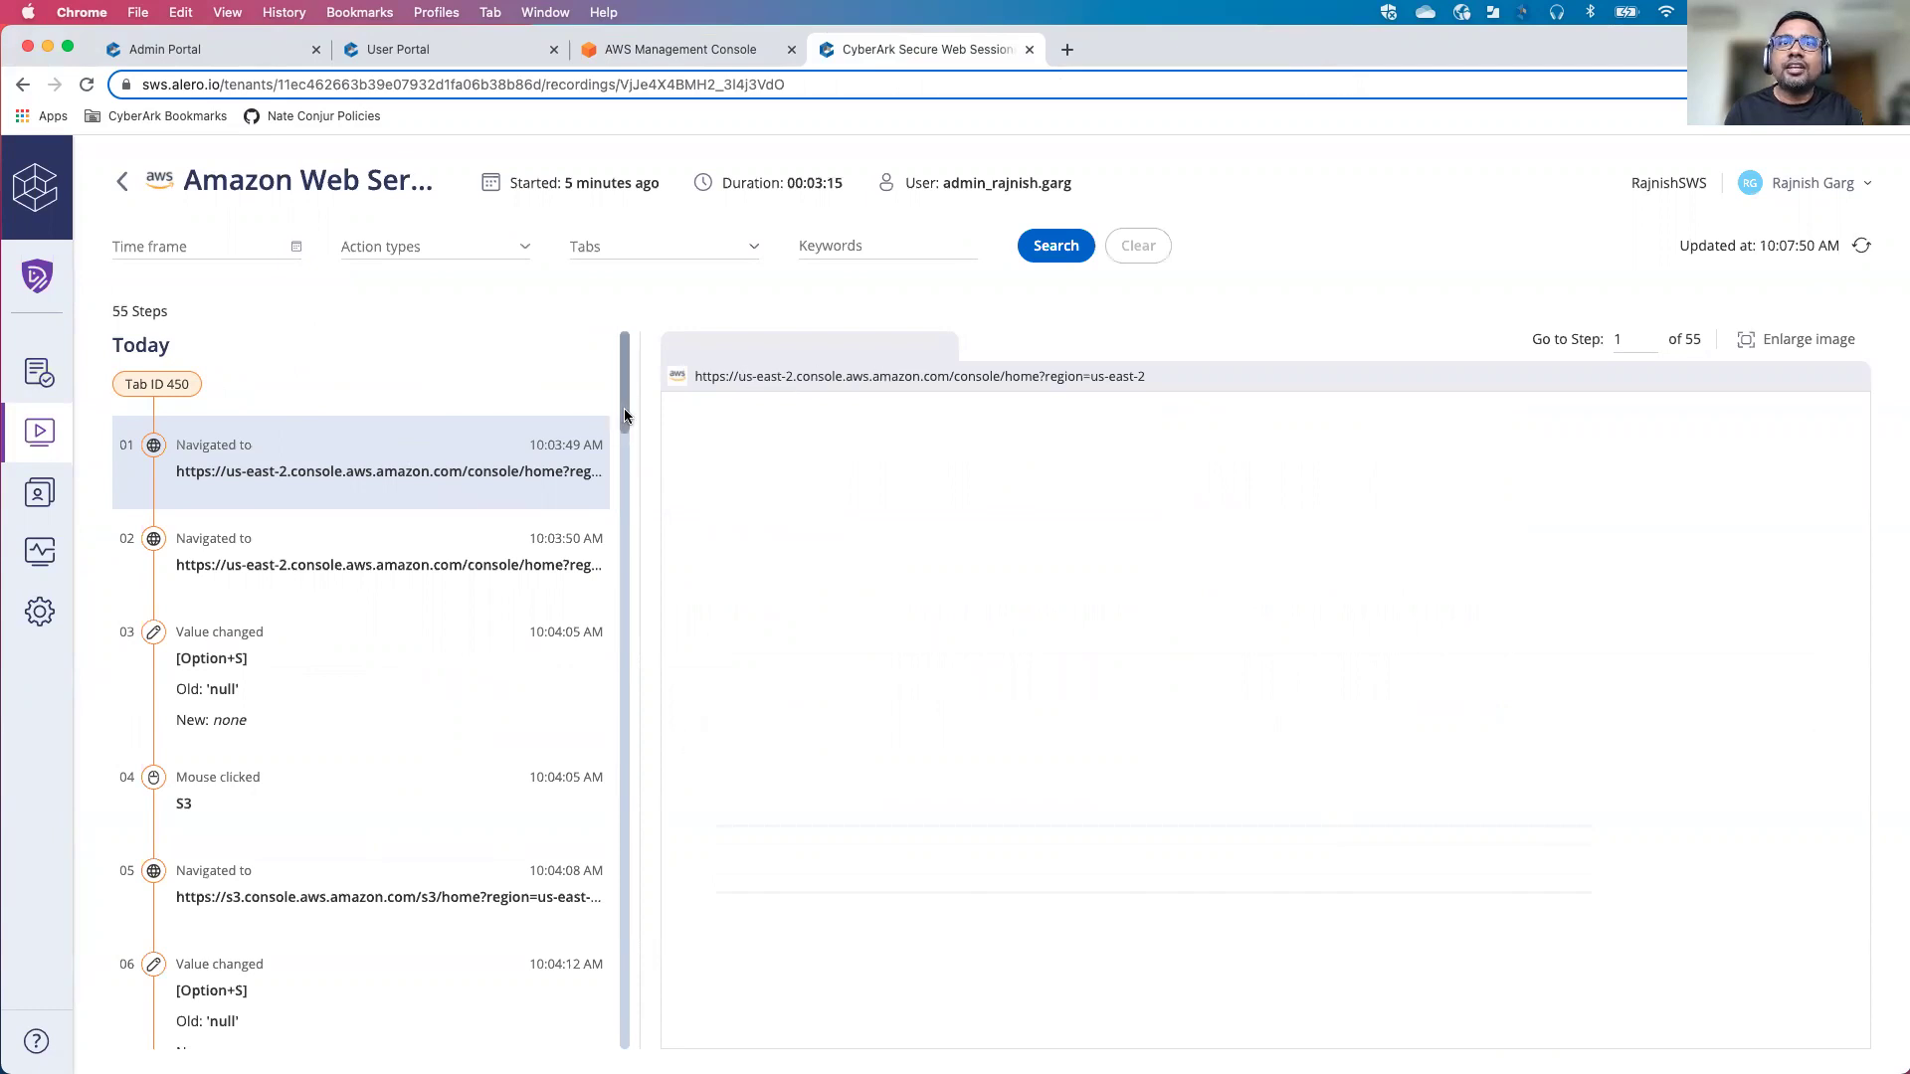
pyautogui.moveTo(624, 408); pyautogui.dragTo(629, 443)
pyautogui.click(307, 515)
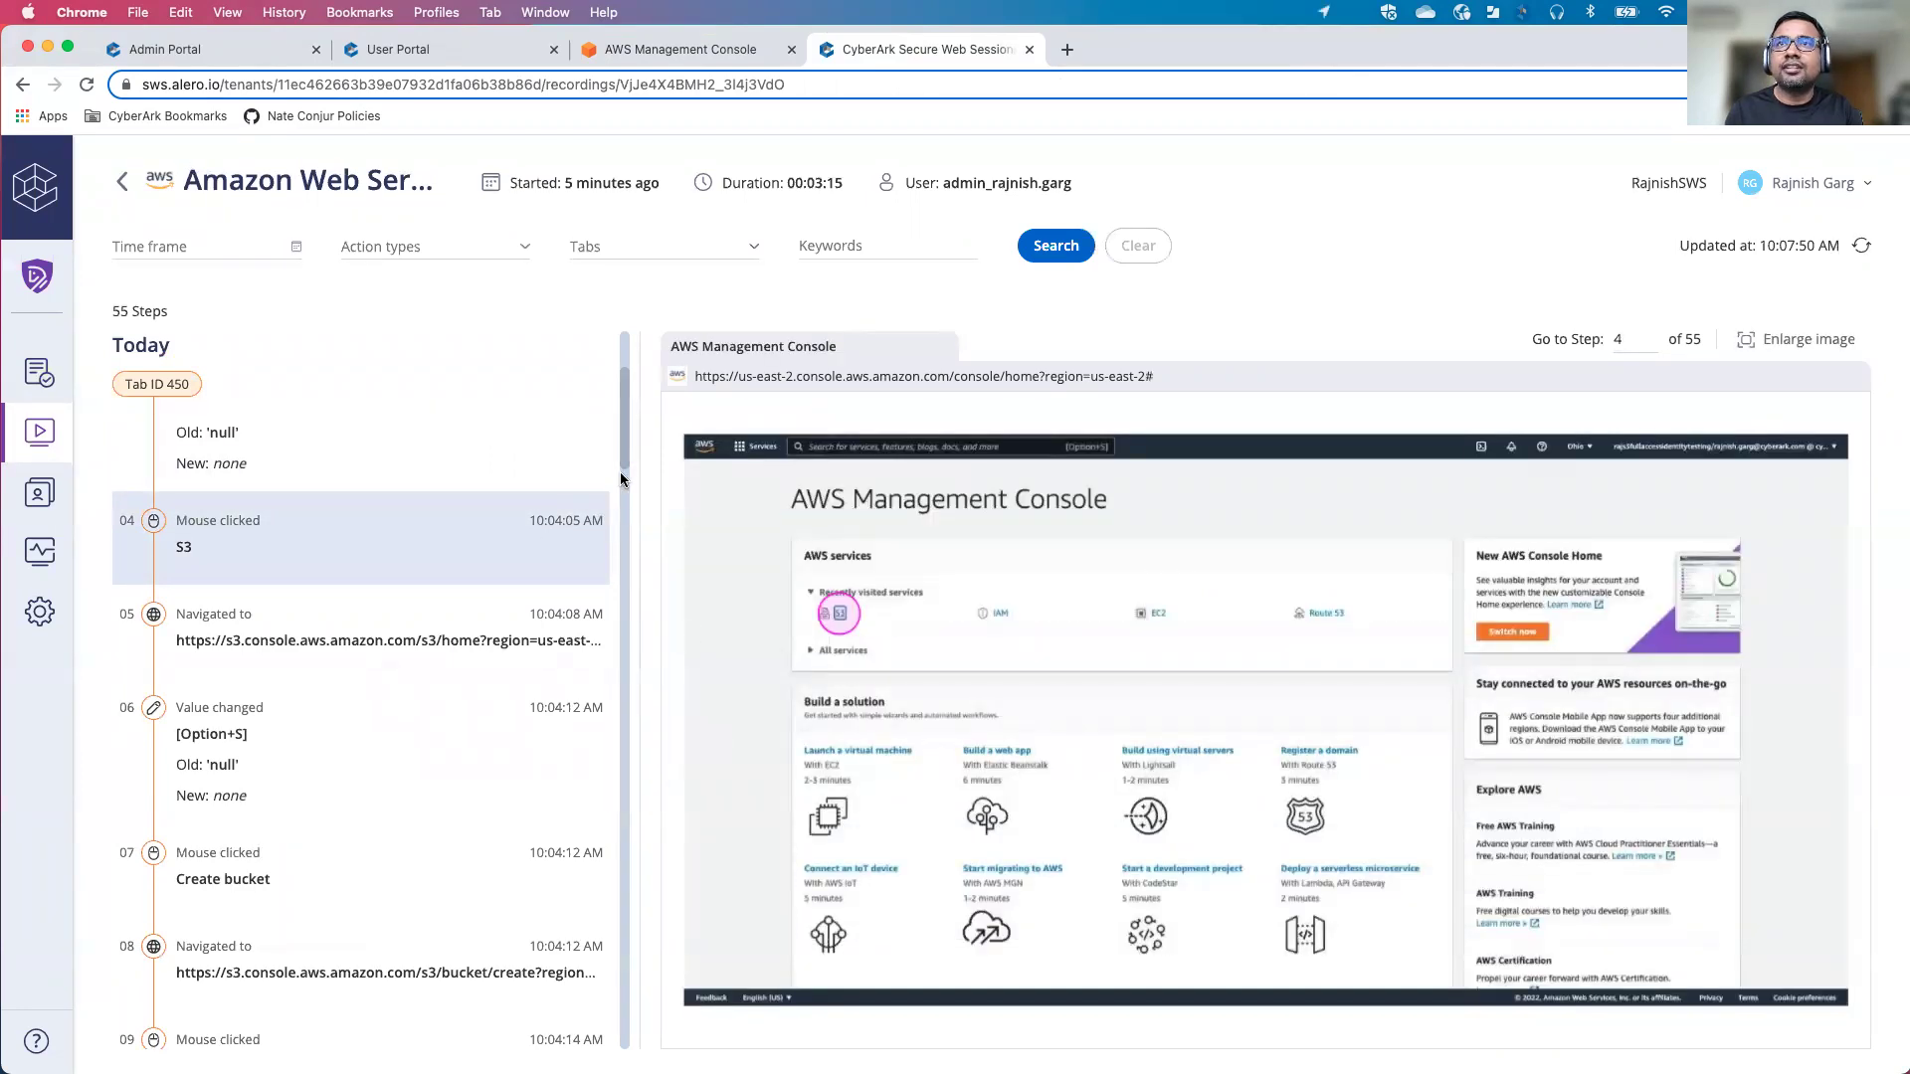
pyautogui.moveTo(623, 458); pyautogui.dragTo(630, 513)
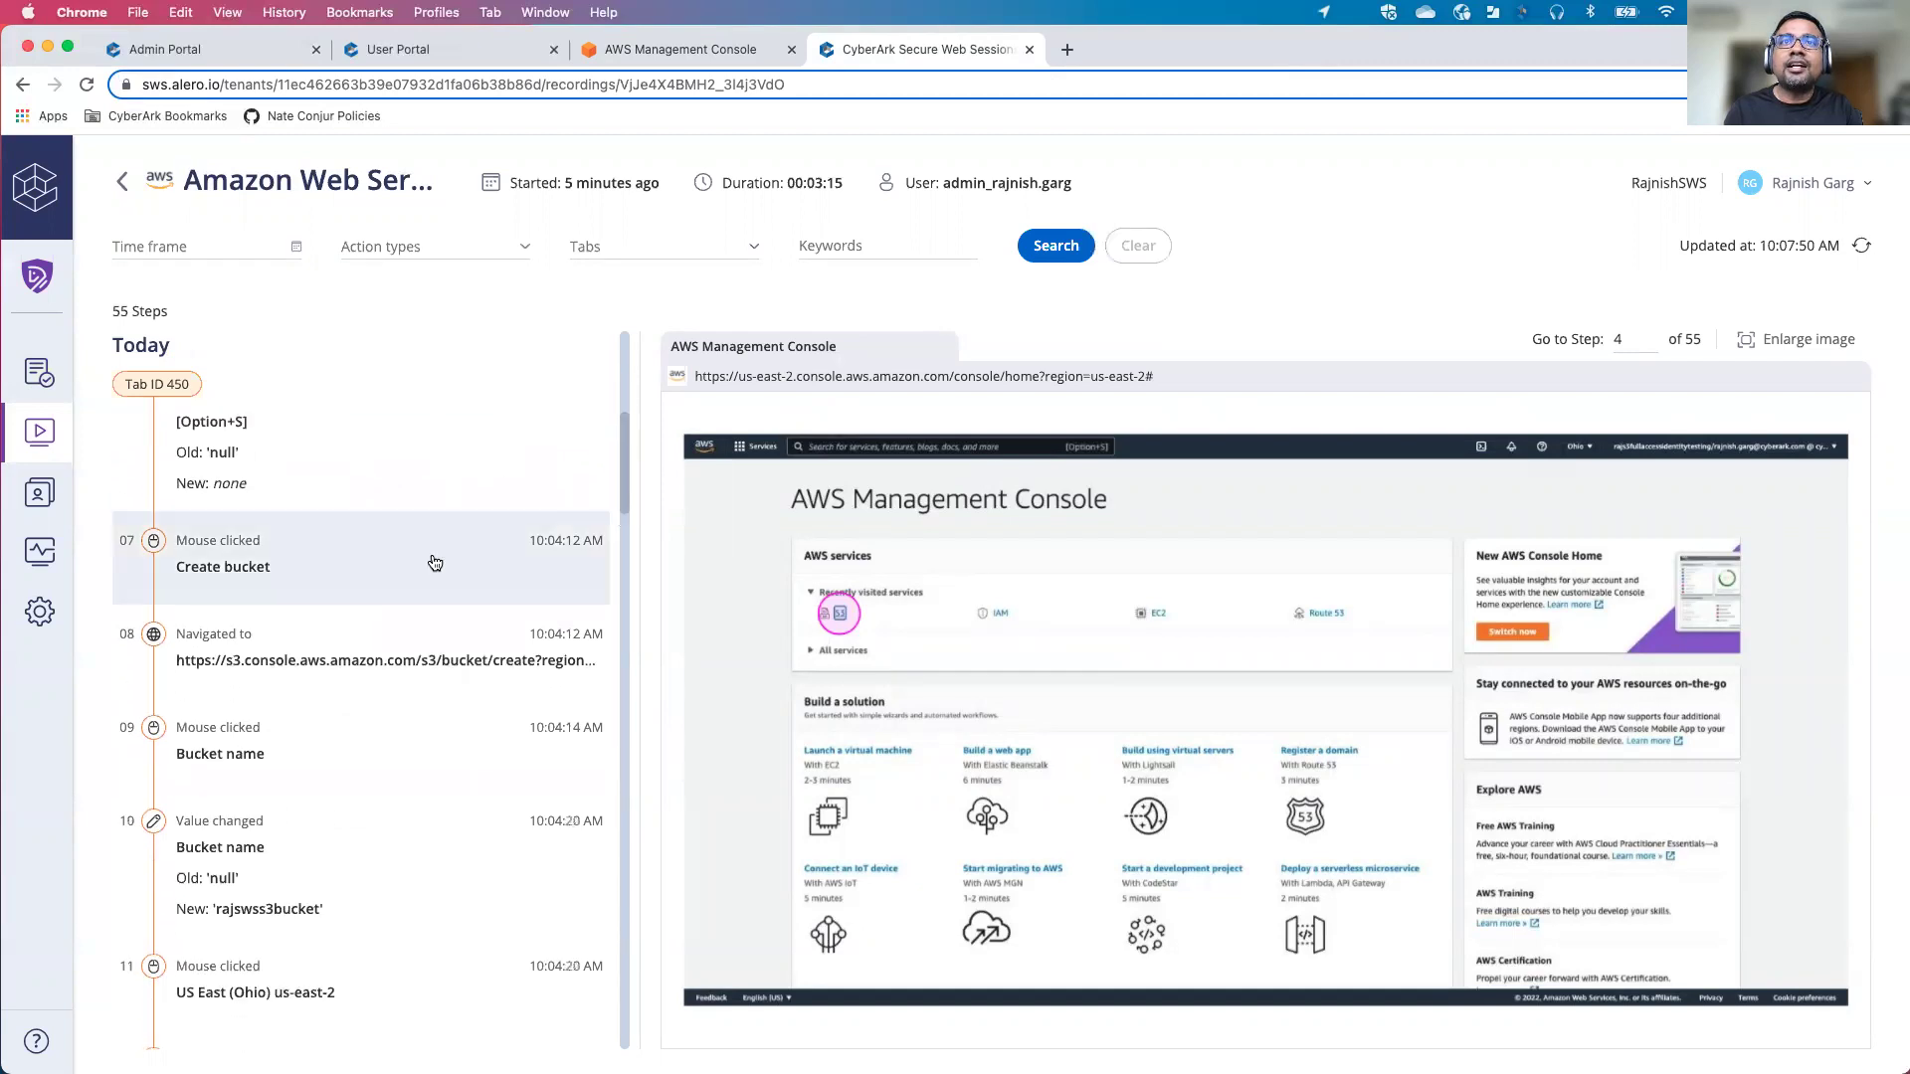
pyautogui.click(285, 580)
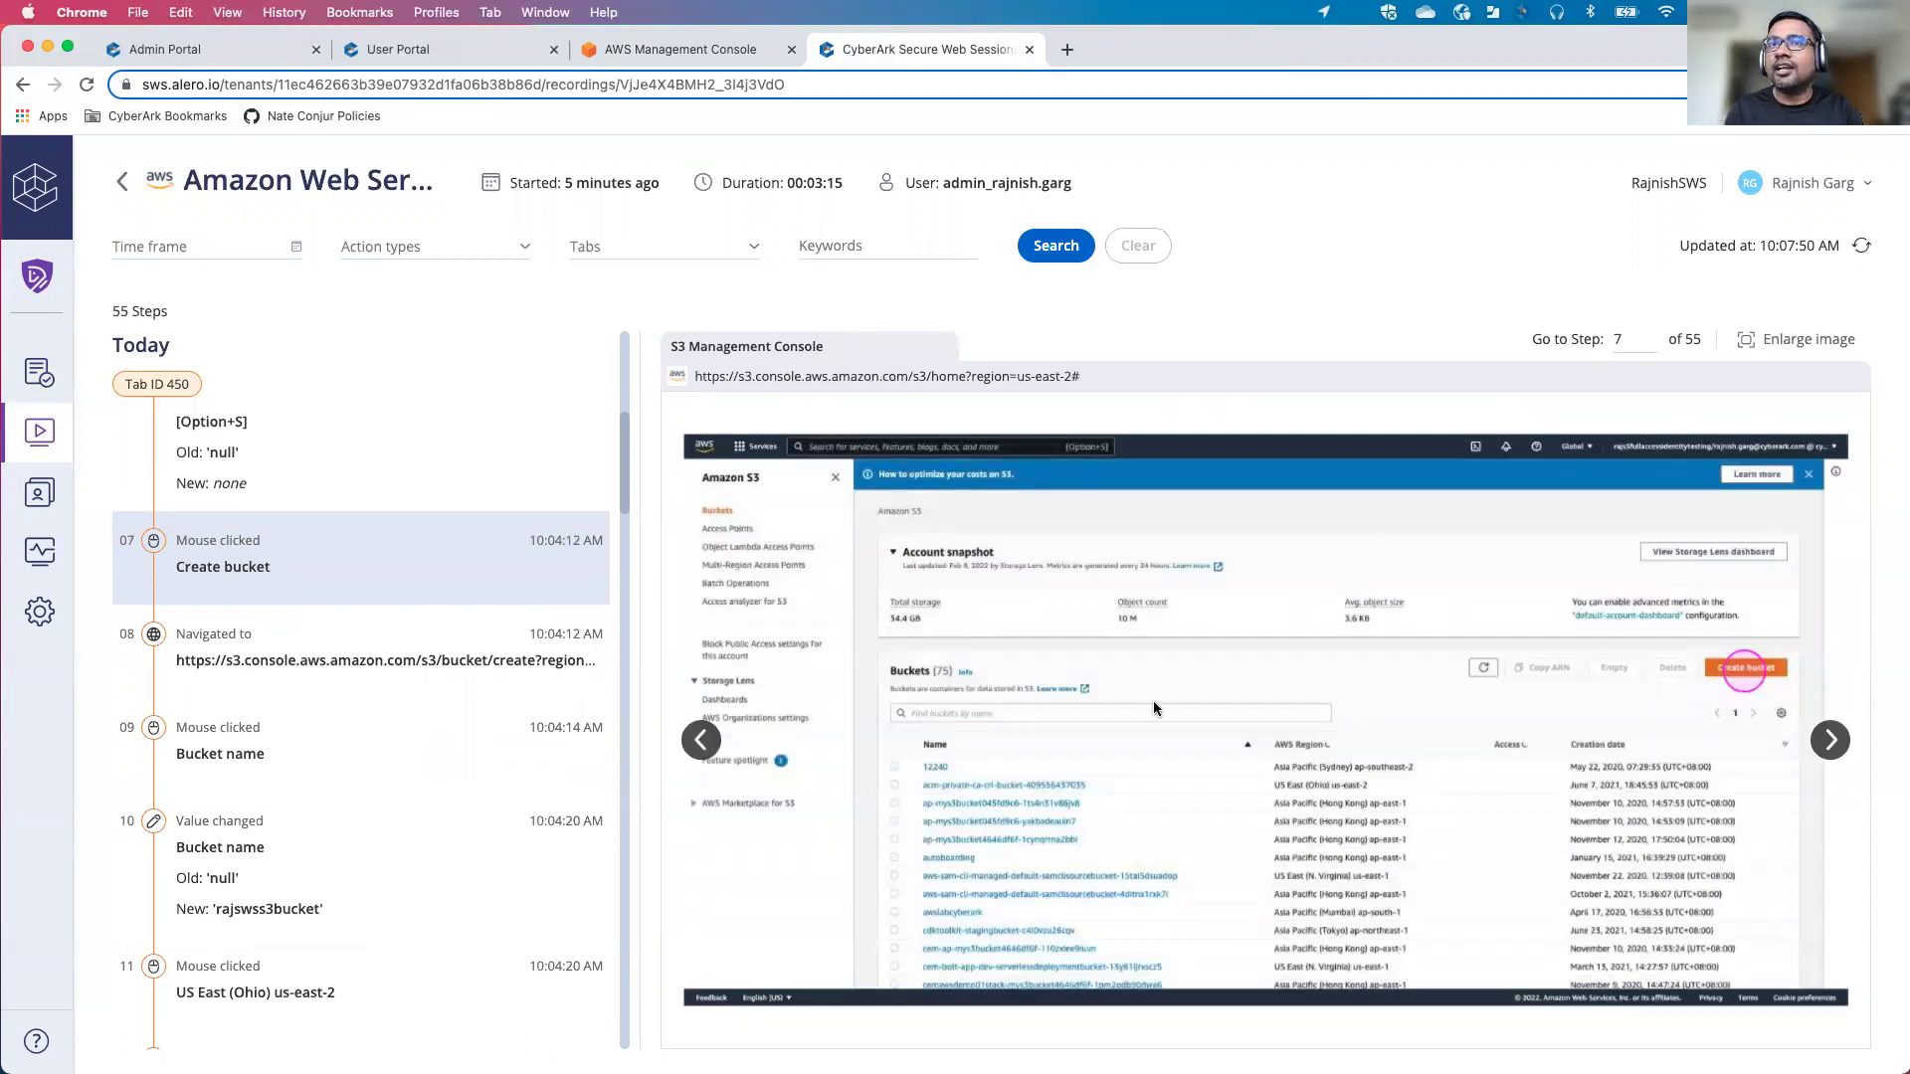
# - View steps 8, 9 and 10, up to the bucket name being entered
pyautogui.scroll(-1, 624, 471)
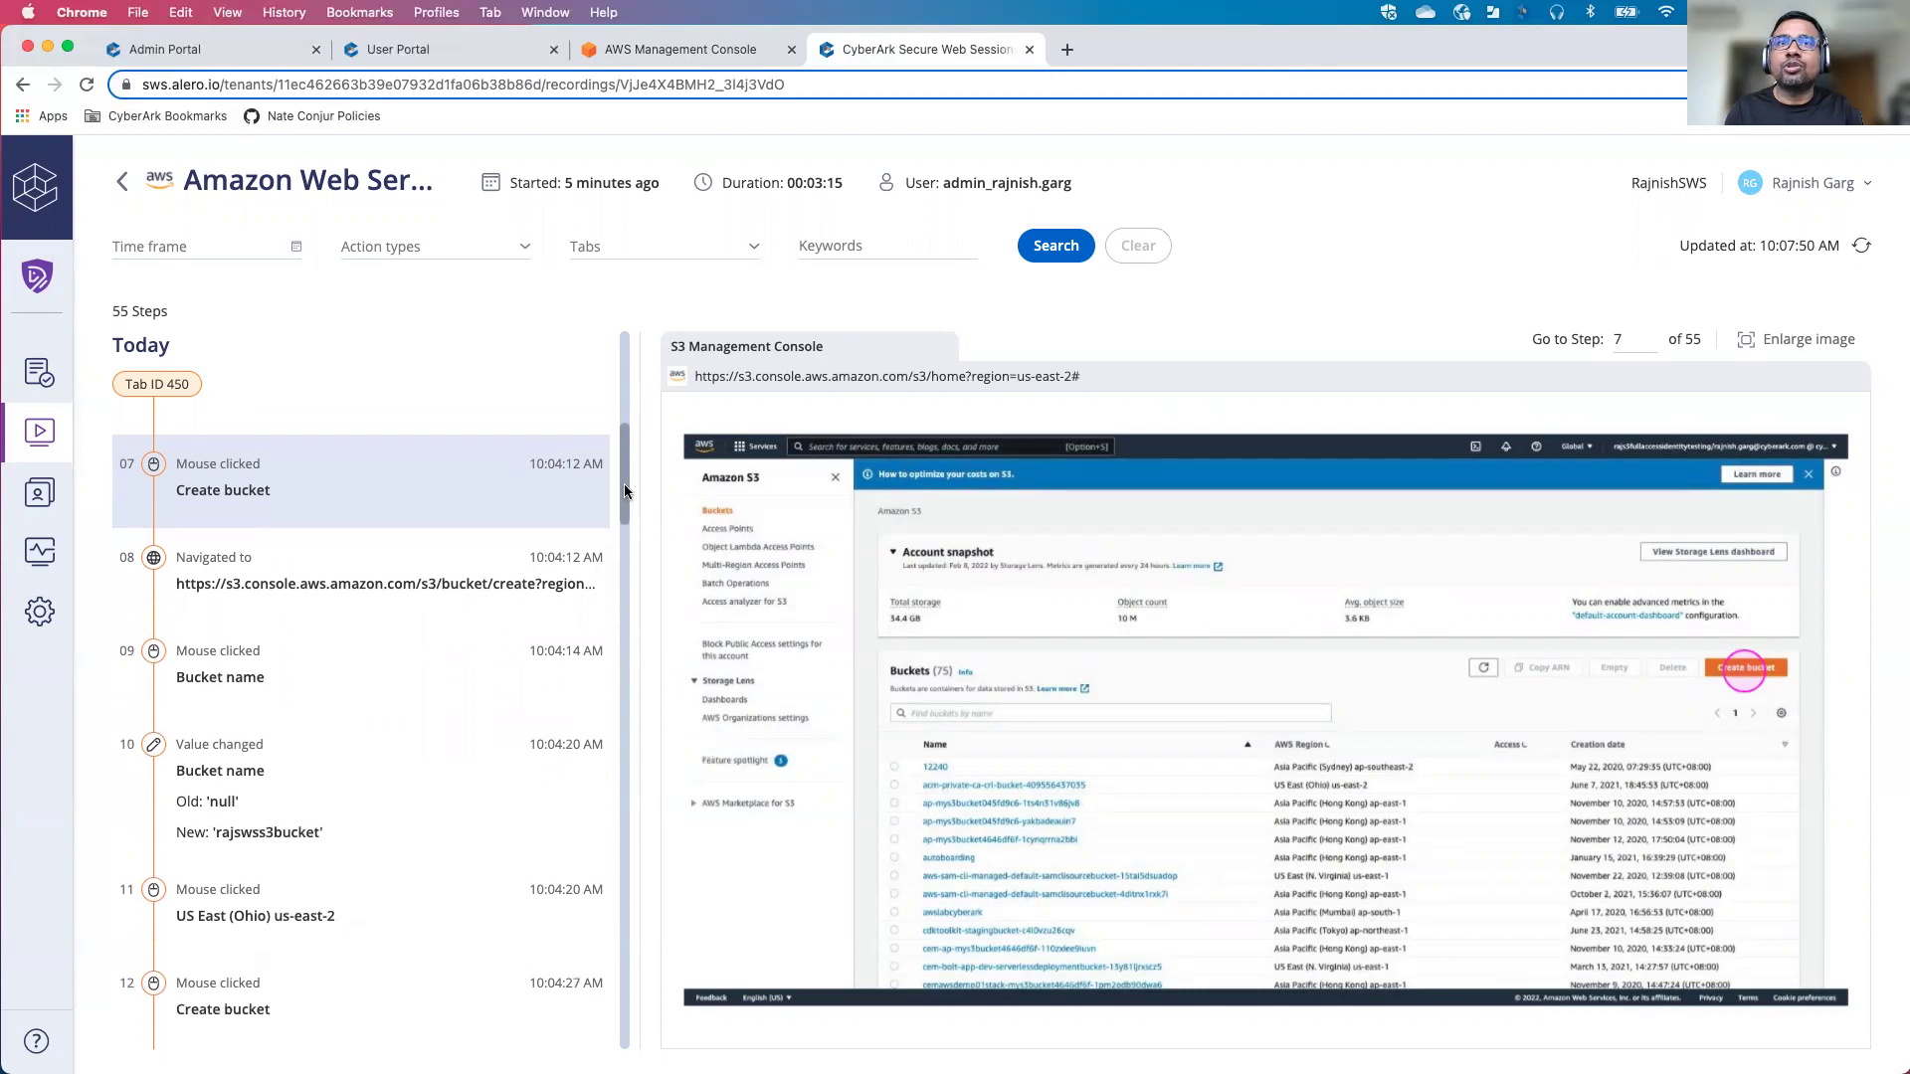
pyautogui.click(497, 543)
pyautogui.click(348, 651)
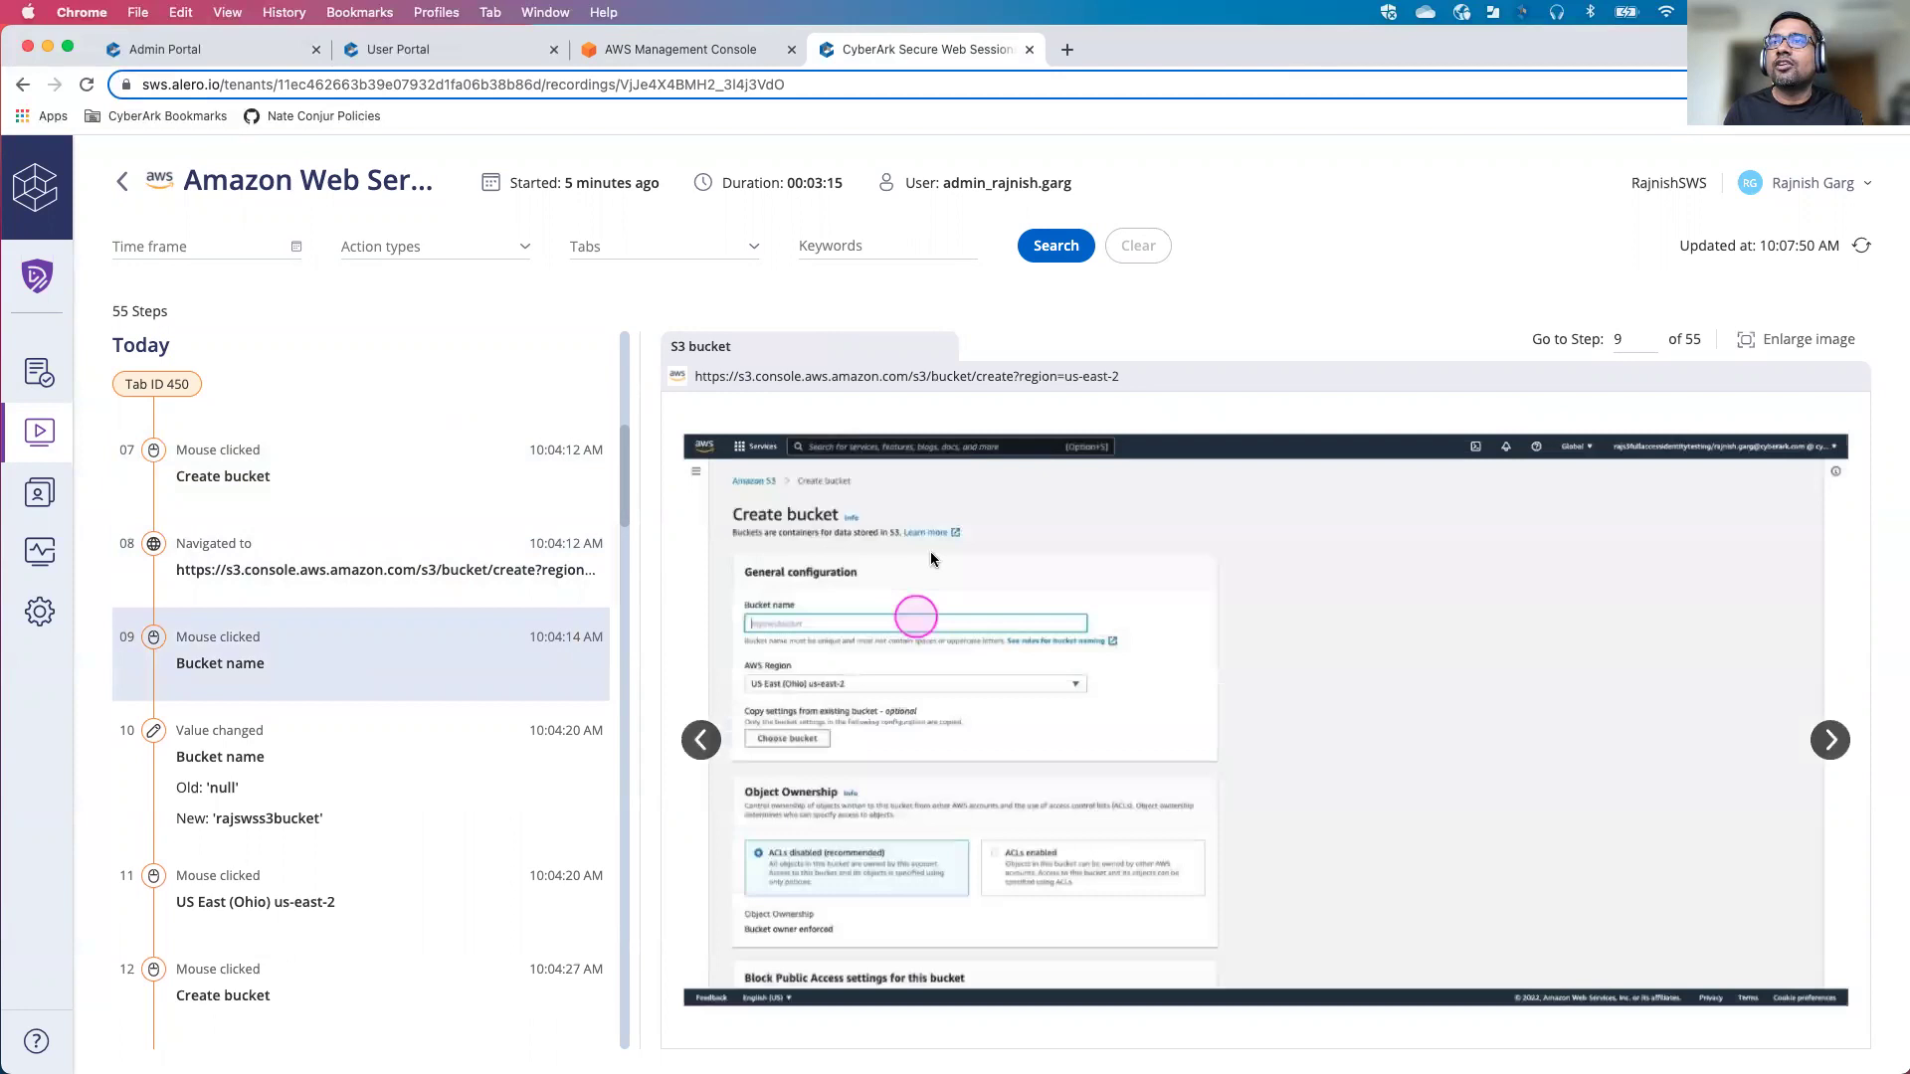
pyautogui.click(388, 744)
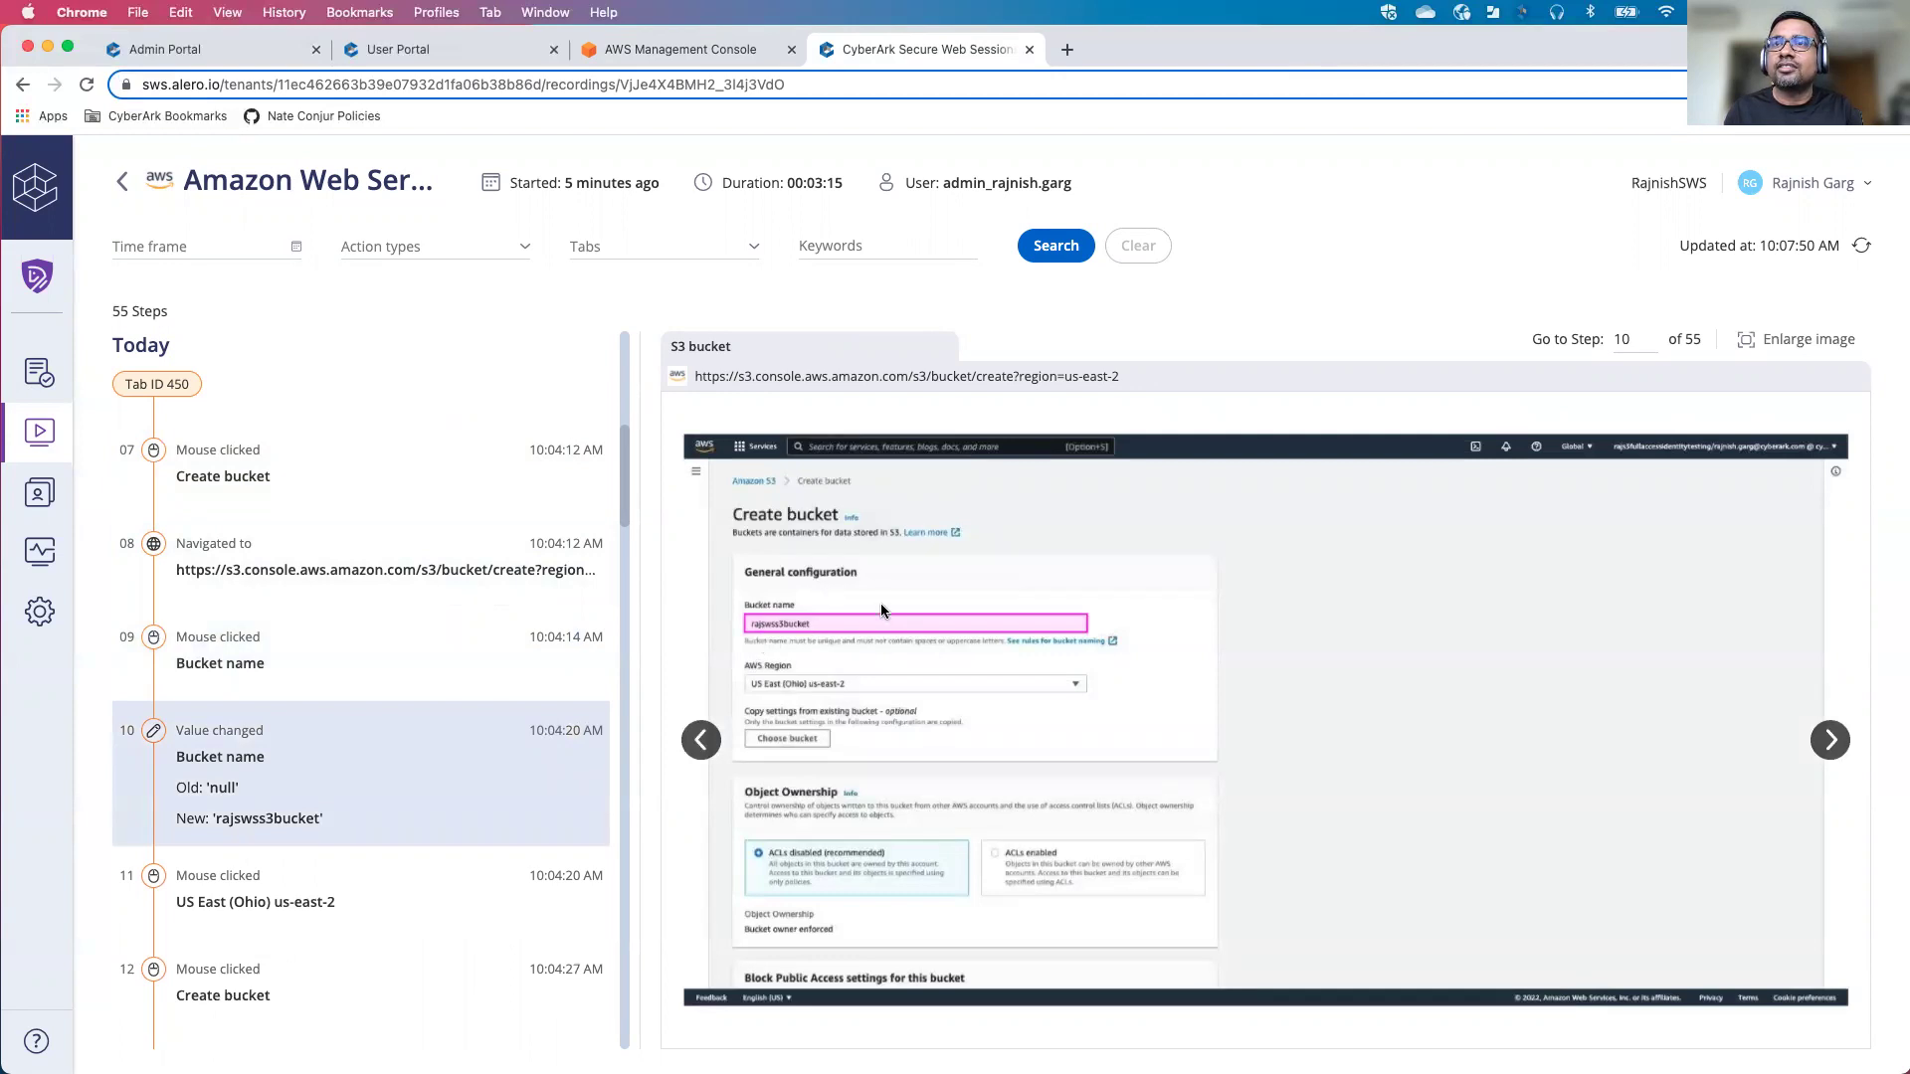
pyautogui.scroll(-5, 628, 522)
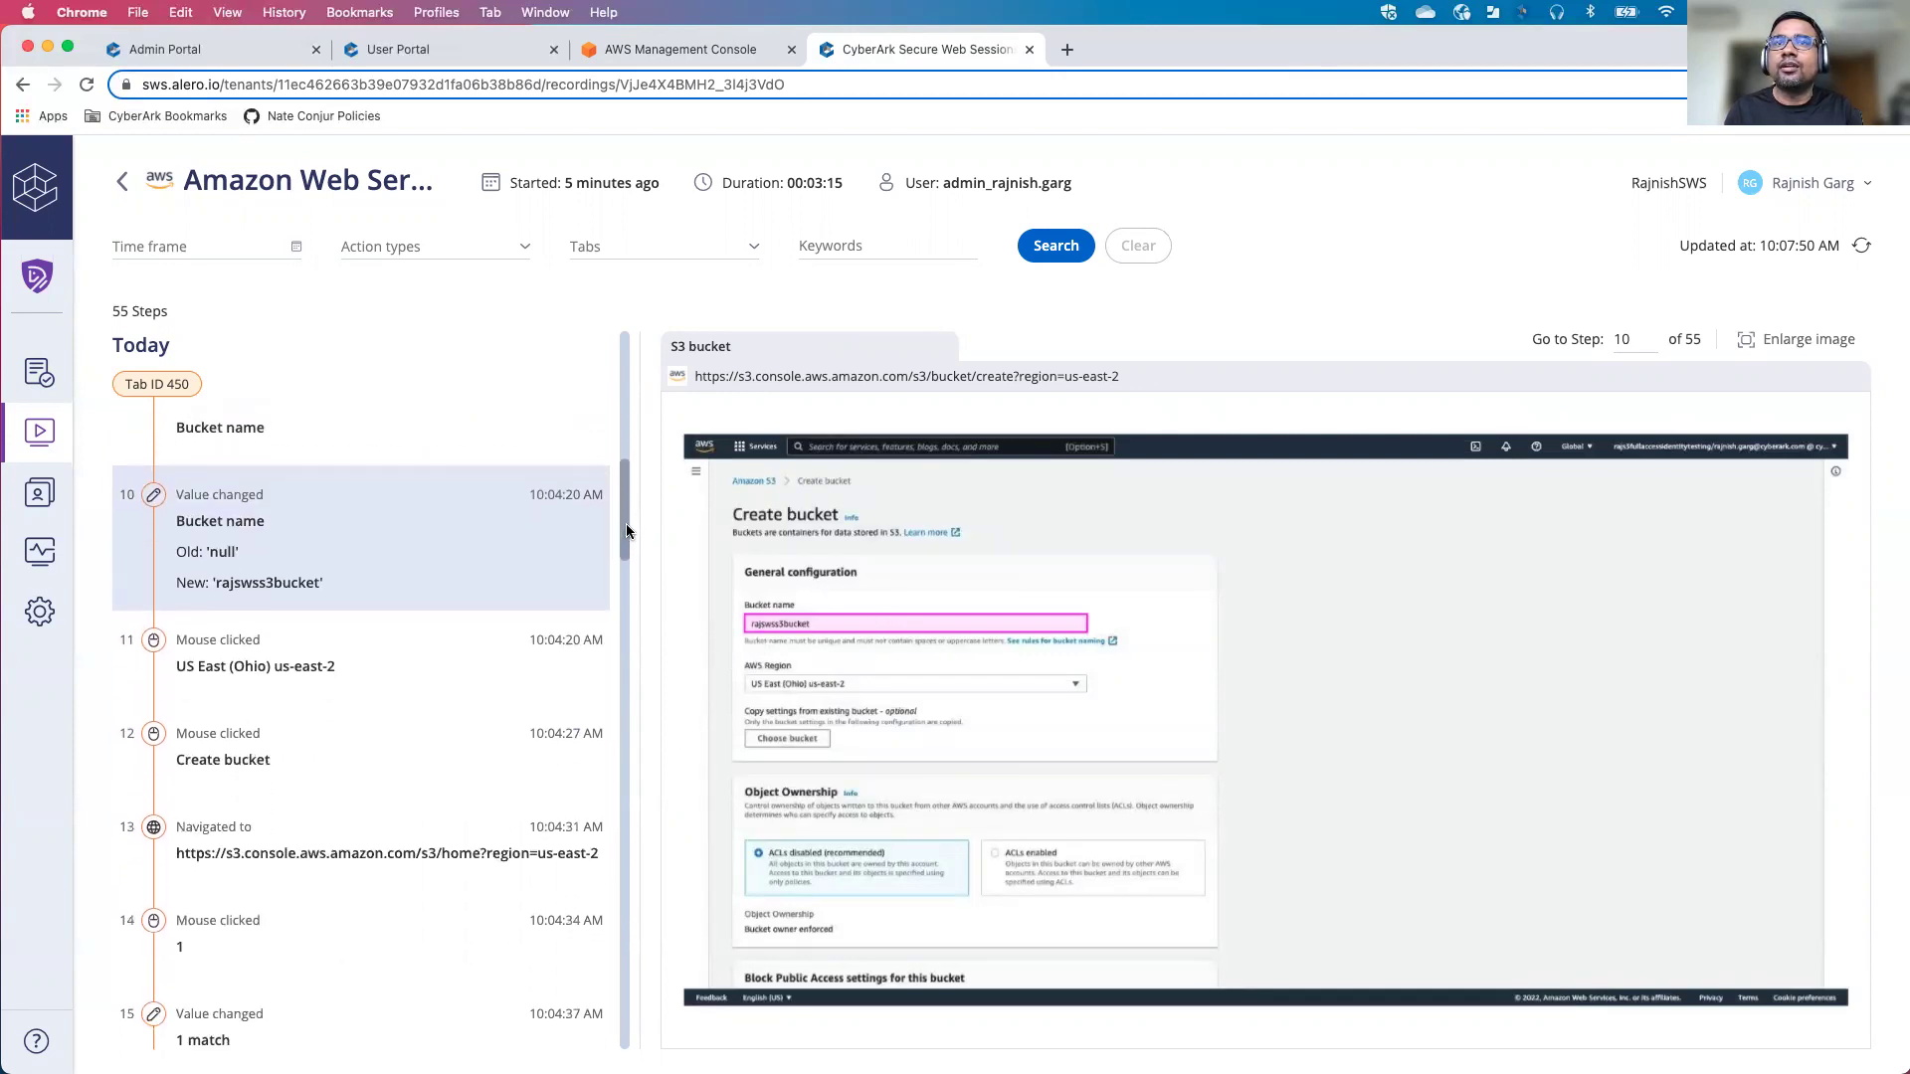
pyautogui.moveTo(624, 537); pyautogui.dragTo(629, 645)
# - View recorded steps 20, 22 and 23: the Add files clicks and the Upload click
pyautogui.click(356, 701)
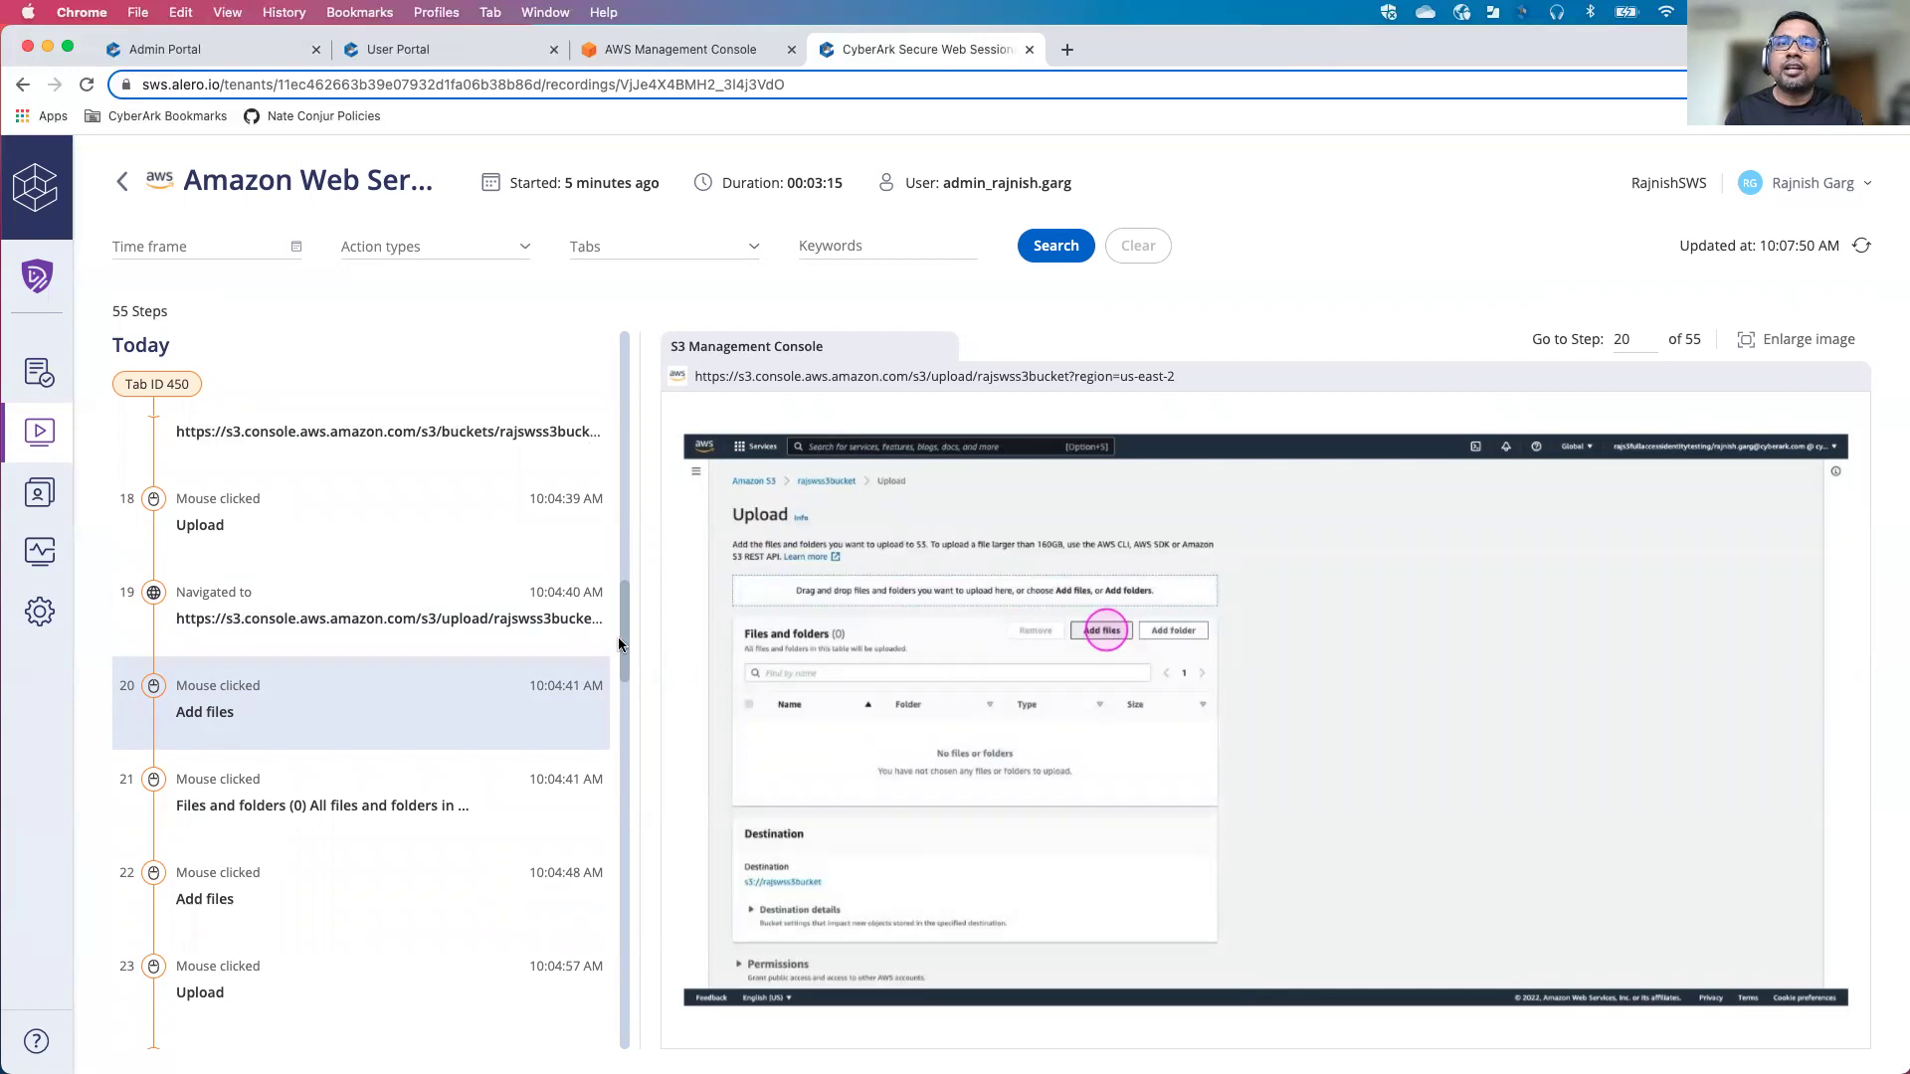
pyautogui.click(326, 877)
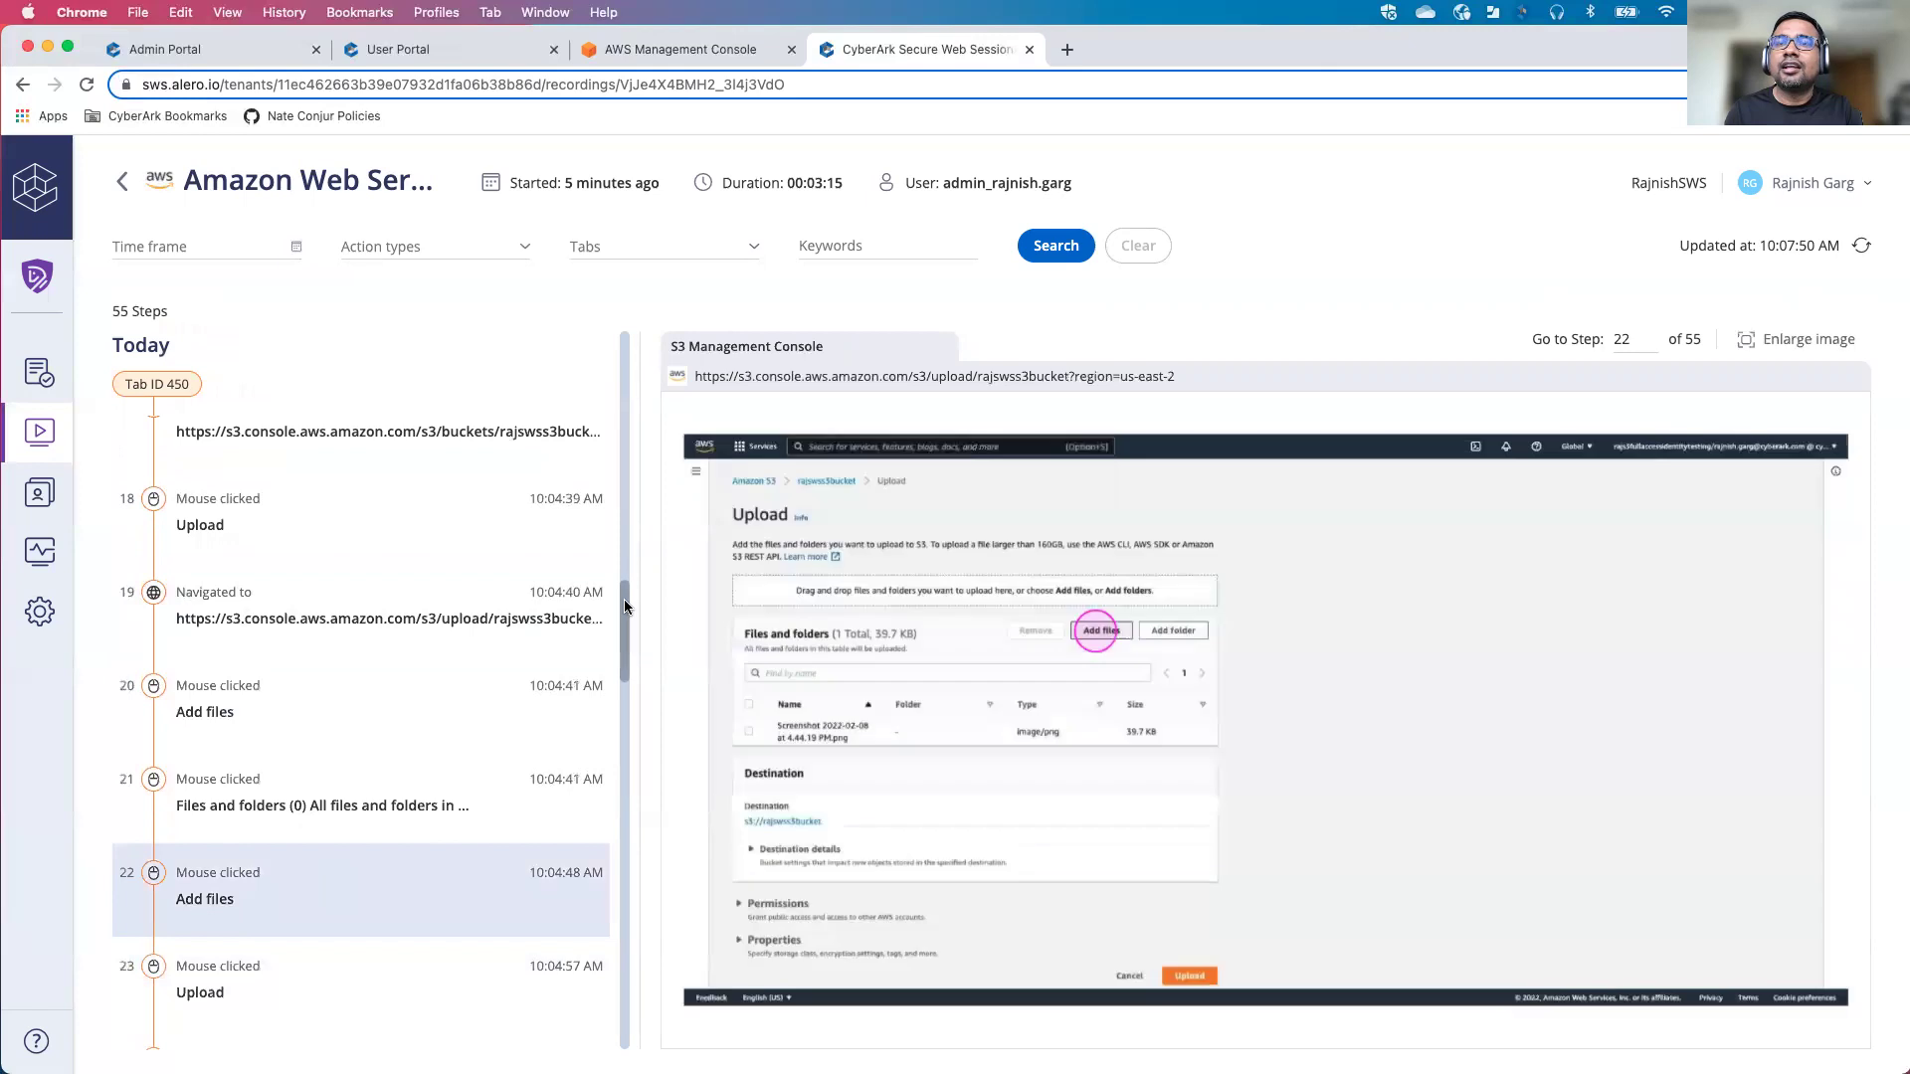
pyautogui.moveTo(624, 605); pyautogui.dragTo(624, 660)
pyautogui.click(320, 567)
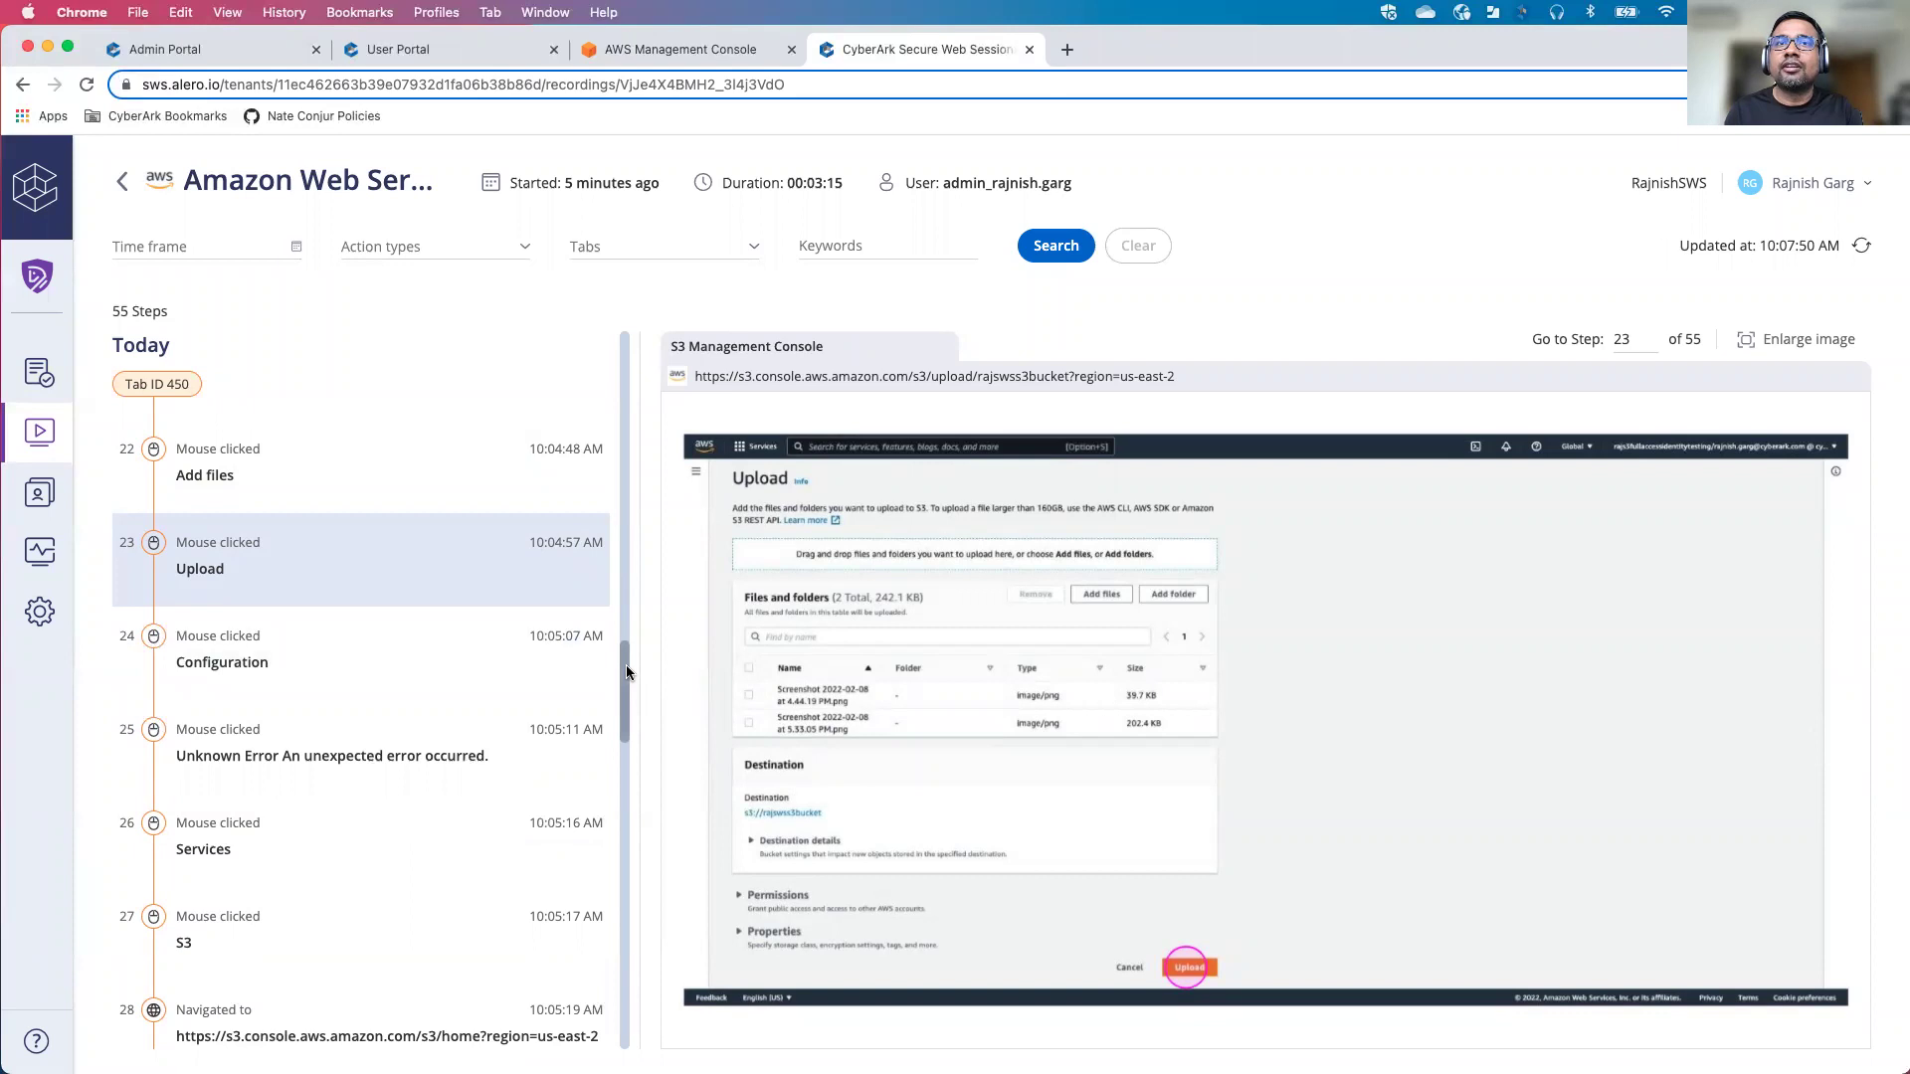
pyautogui.moveTo(625, 664); pyautogui.dragTo(635, 756)
# - View steps 30, 32, 33, 35 and 36: autoboarding bucket, Jenkinsfile and its Permissions
pyautogui.click(332, 631)
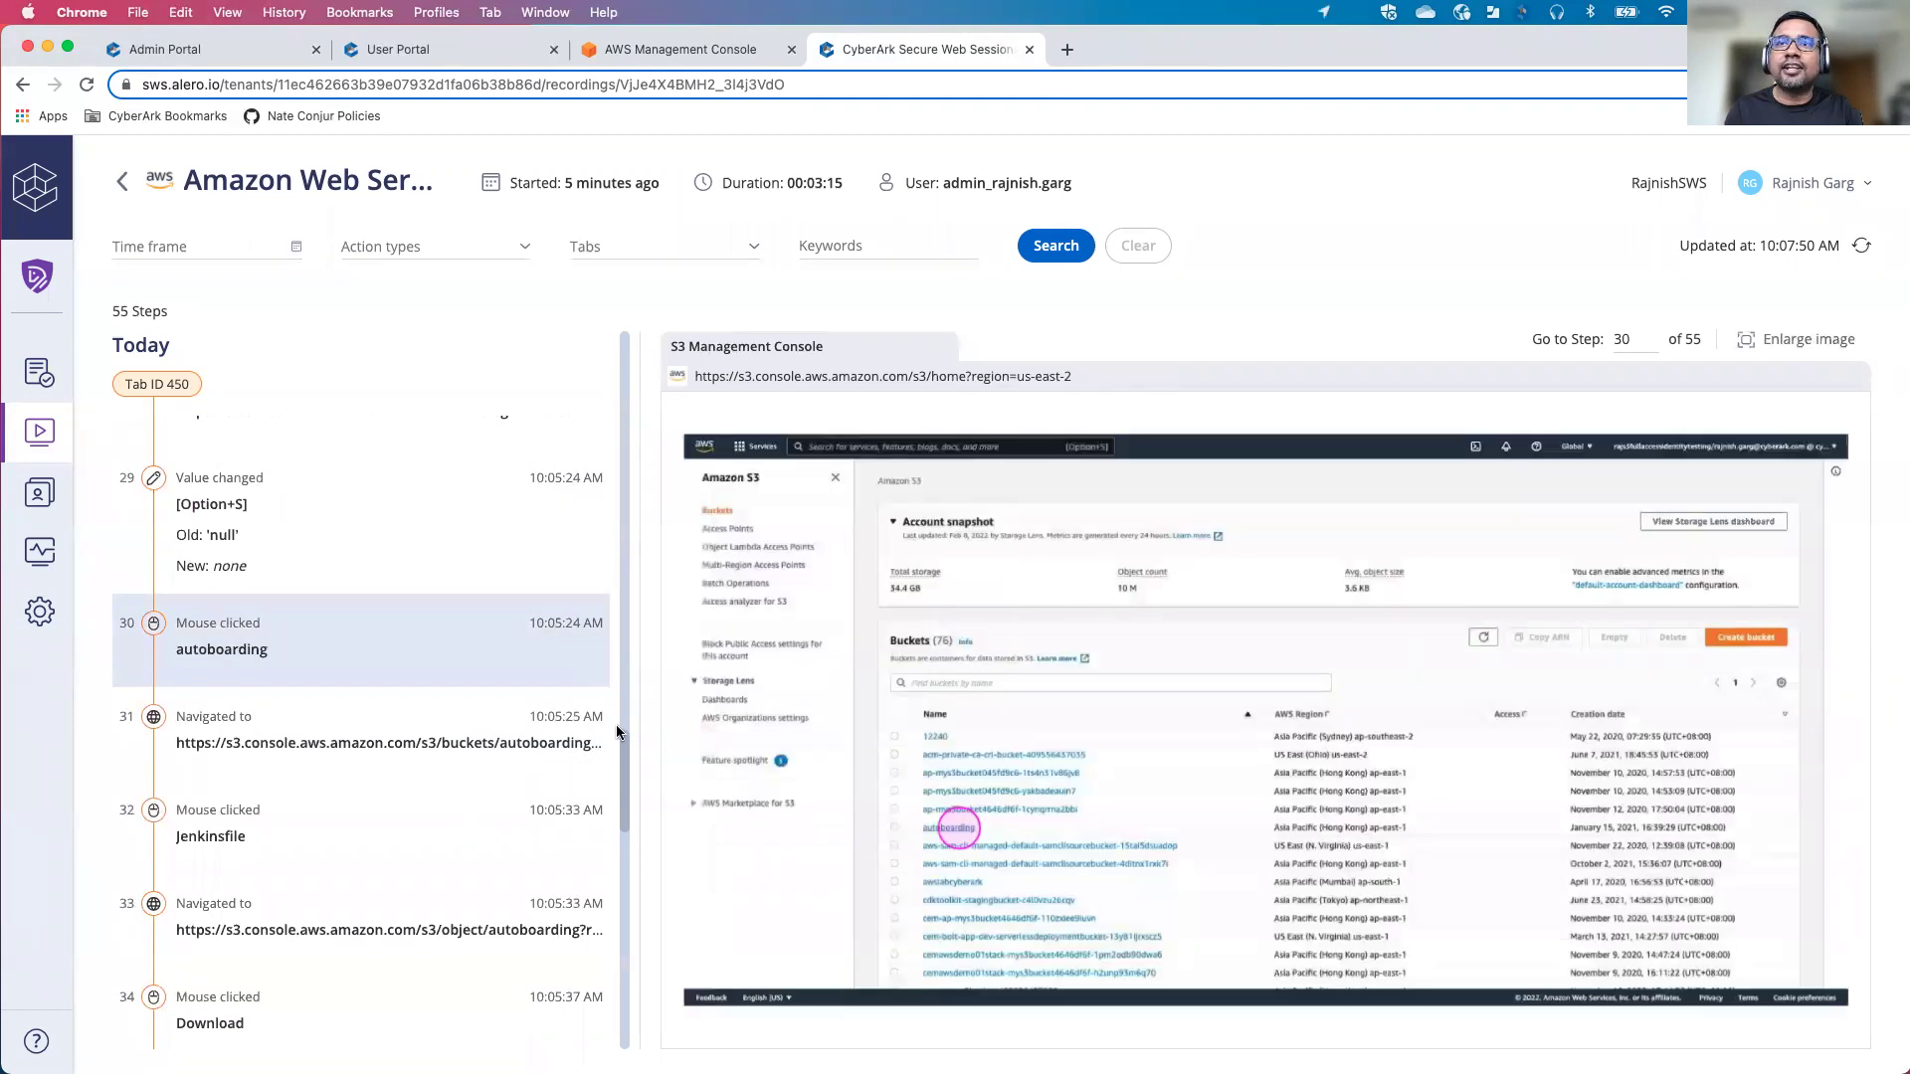
pyautogui.moveTo(627, 760); pyautogui.dragTo(628, 773)
pyautogui.click(323, 671)
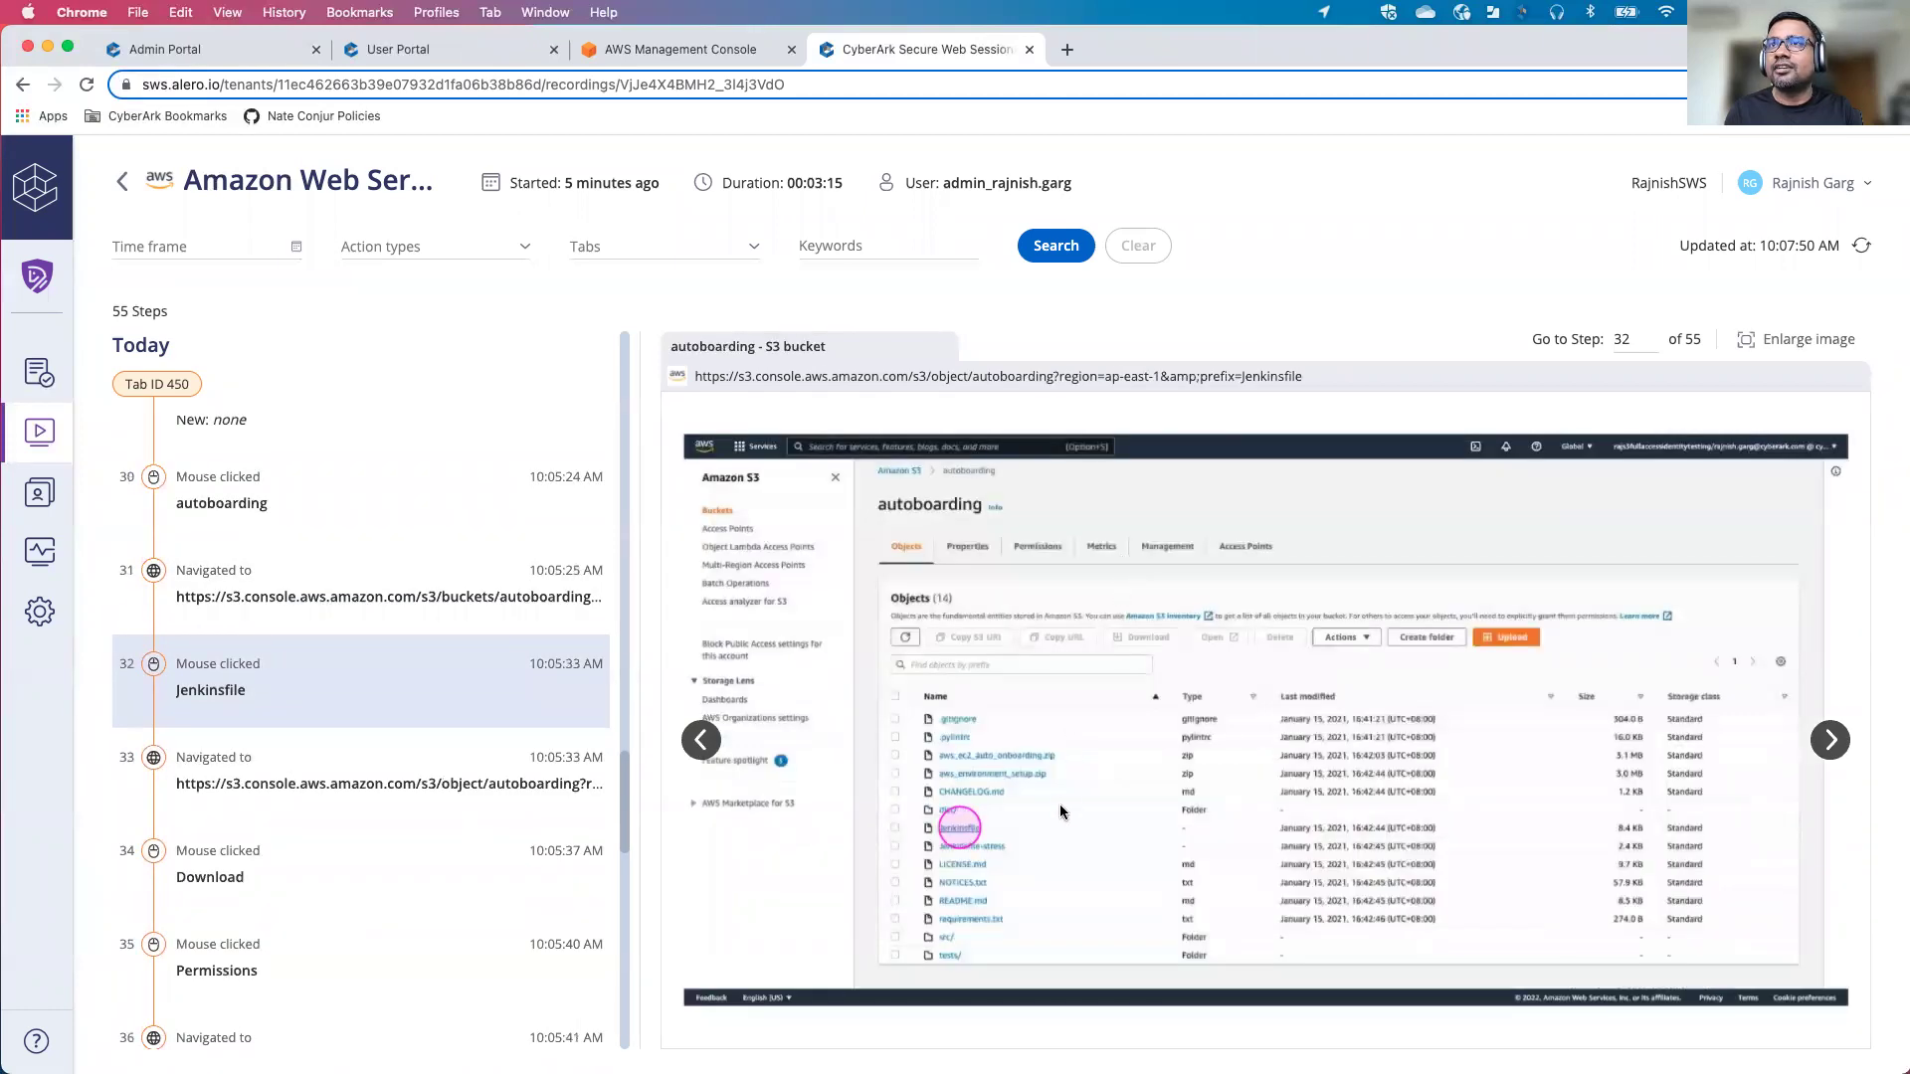
pyautogui.click(413, 778)
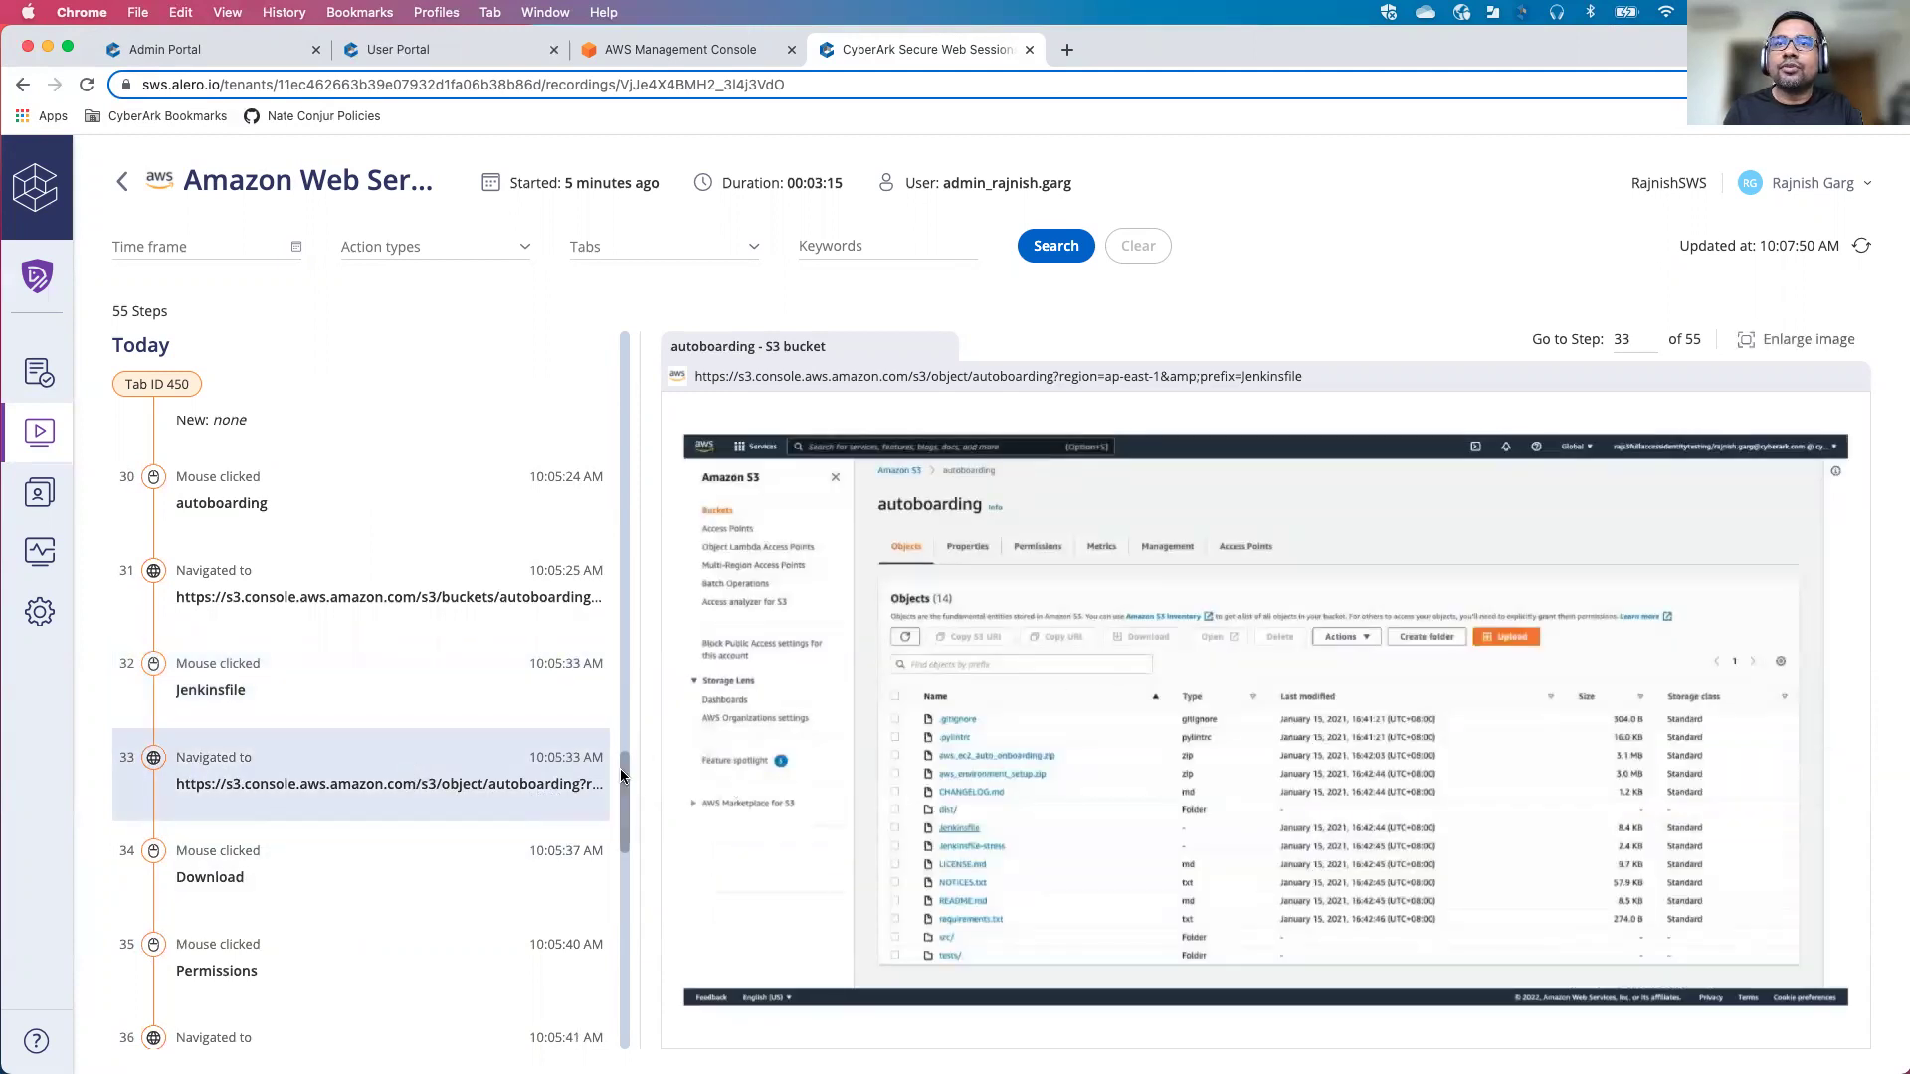
pyautogui.moveTo(627, 773); pyautogui.dragTo(624, 796)
pyautogui.click(349, 762)
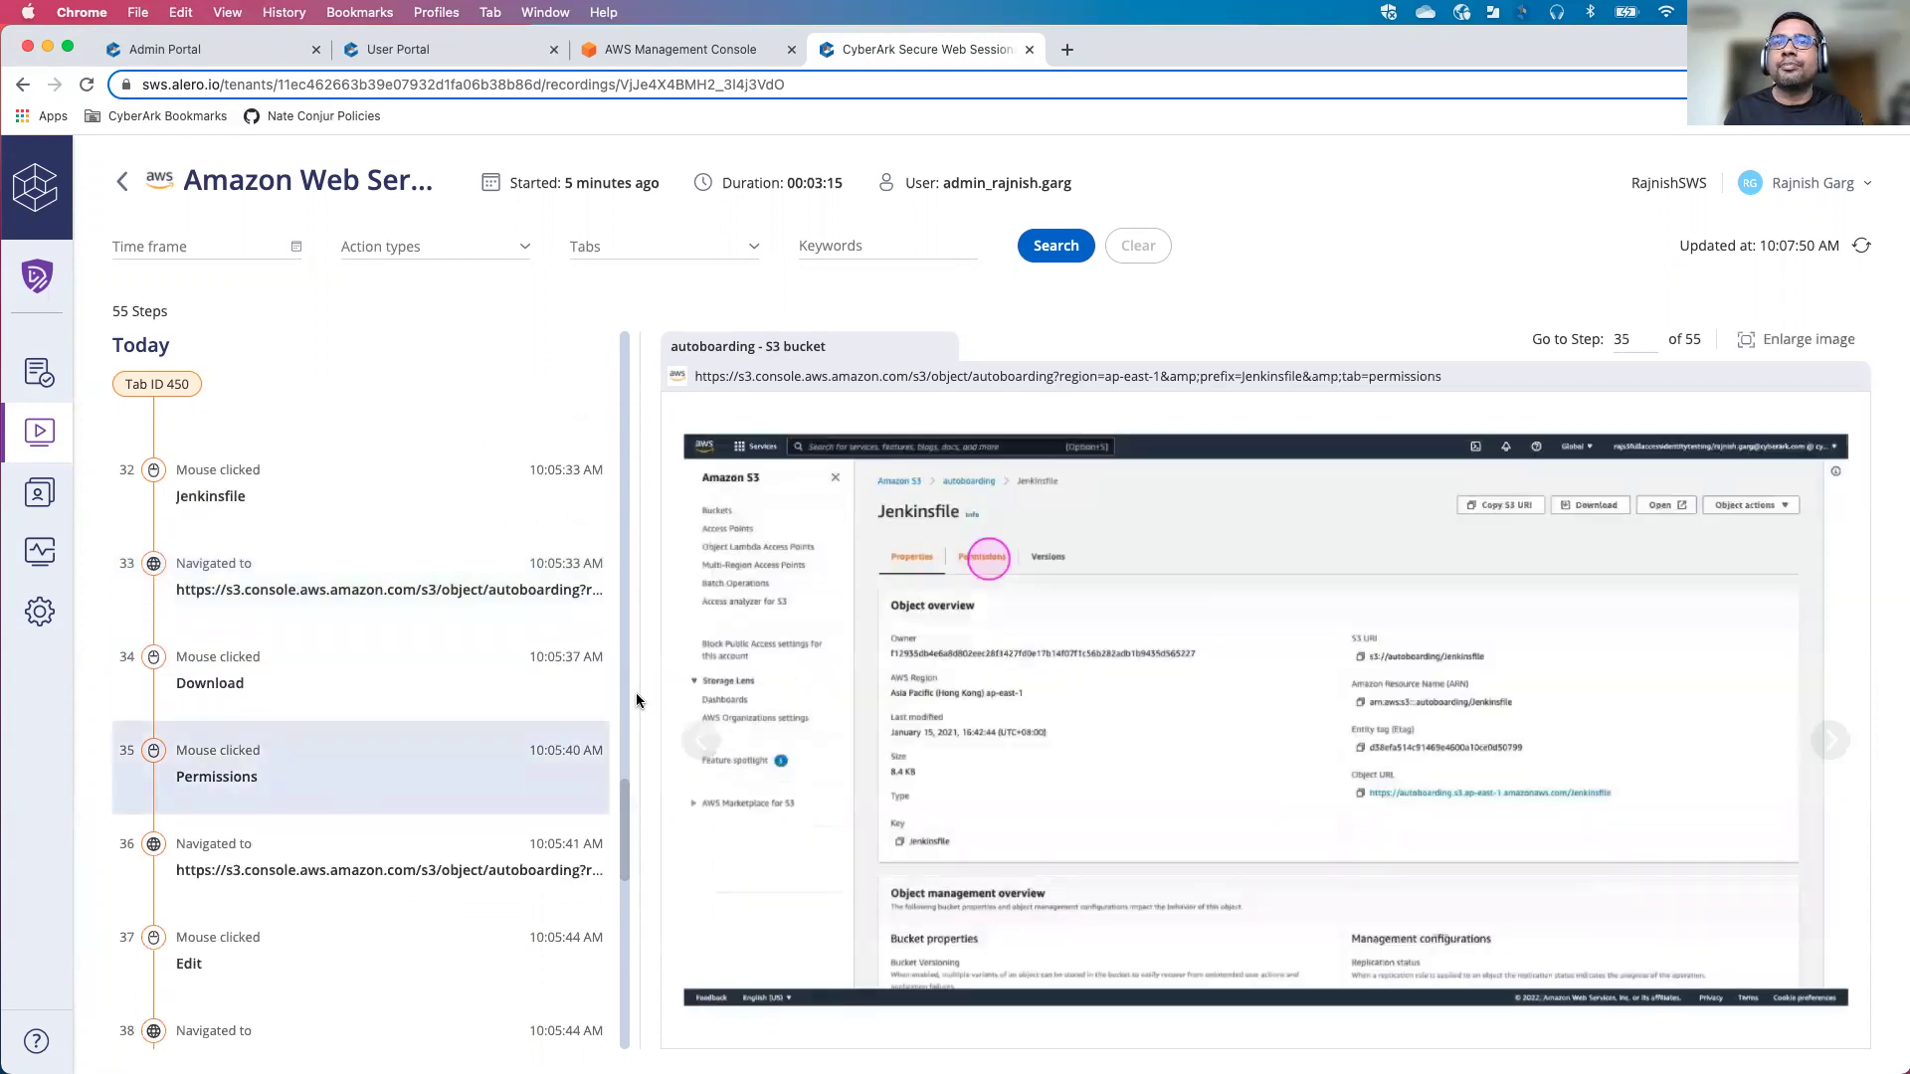
pyautogui.moveTo(623, 789); pyautogui.dragTo(623, 812)
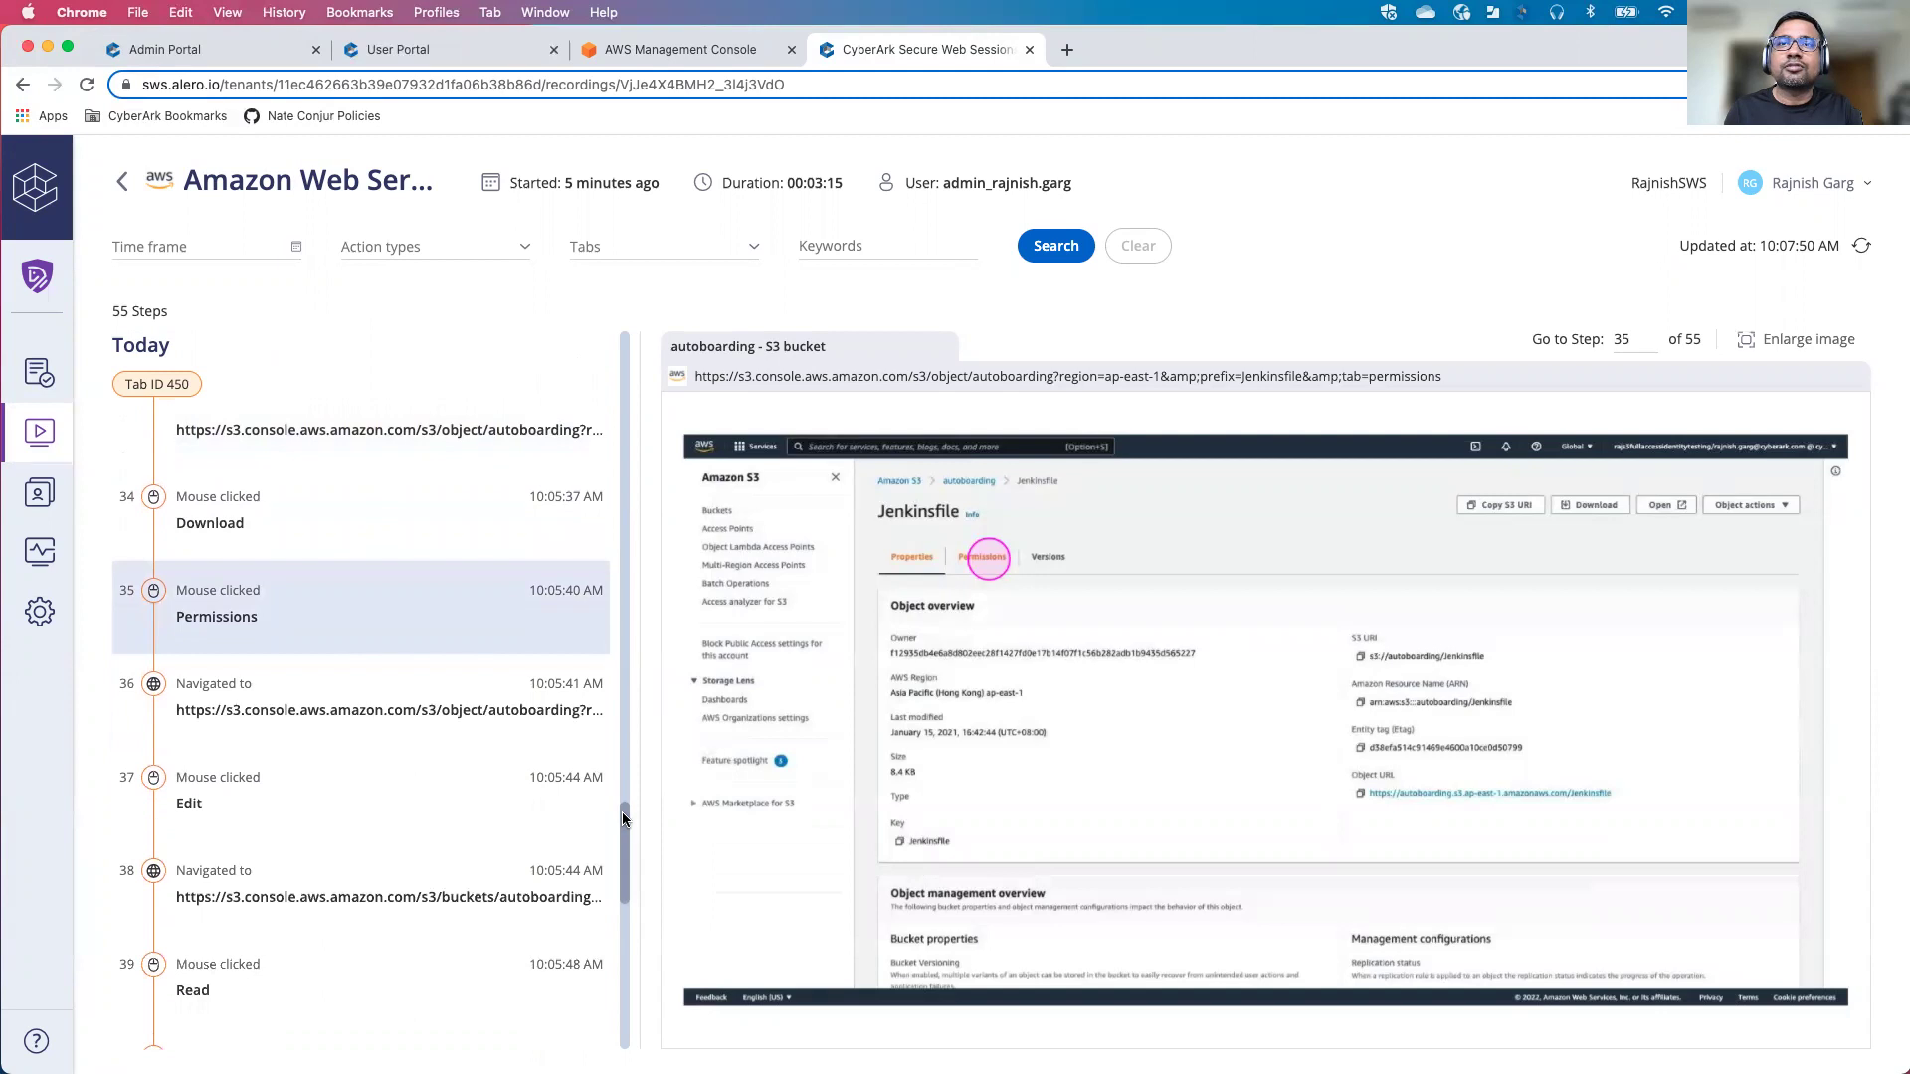
pyautogui.click(425, 713)
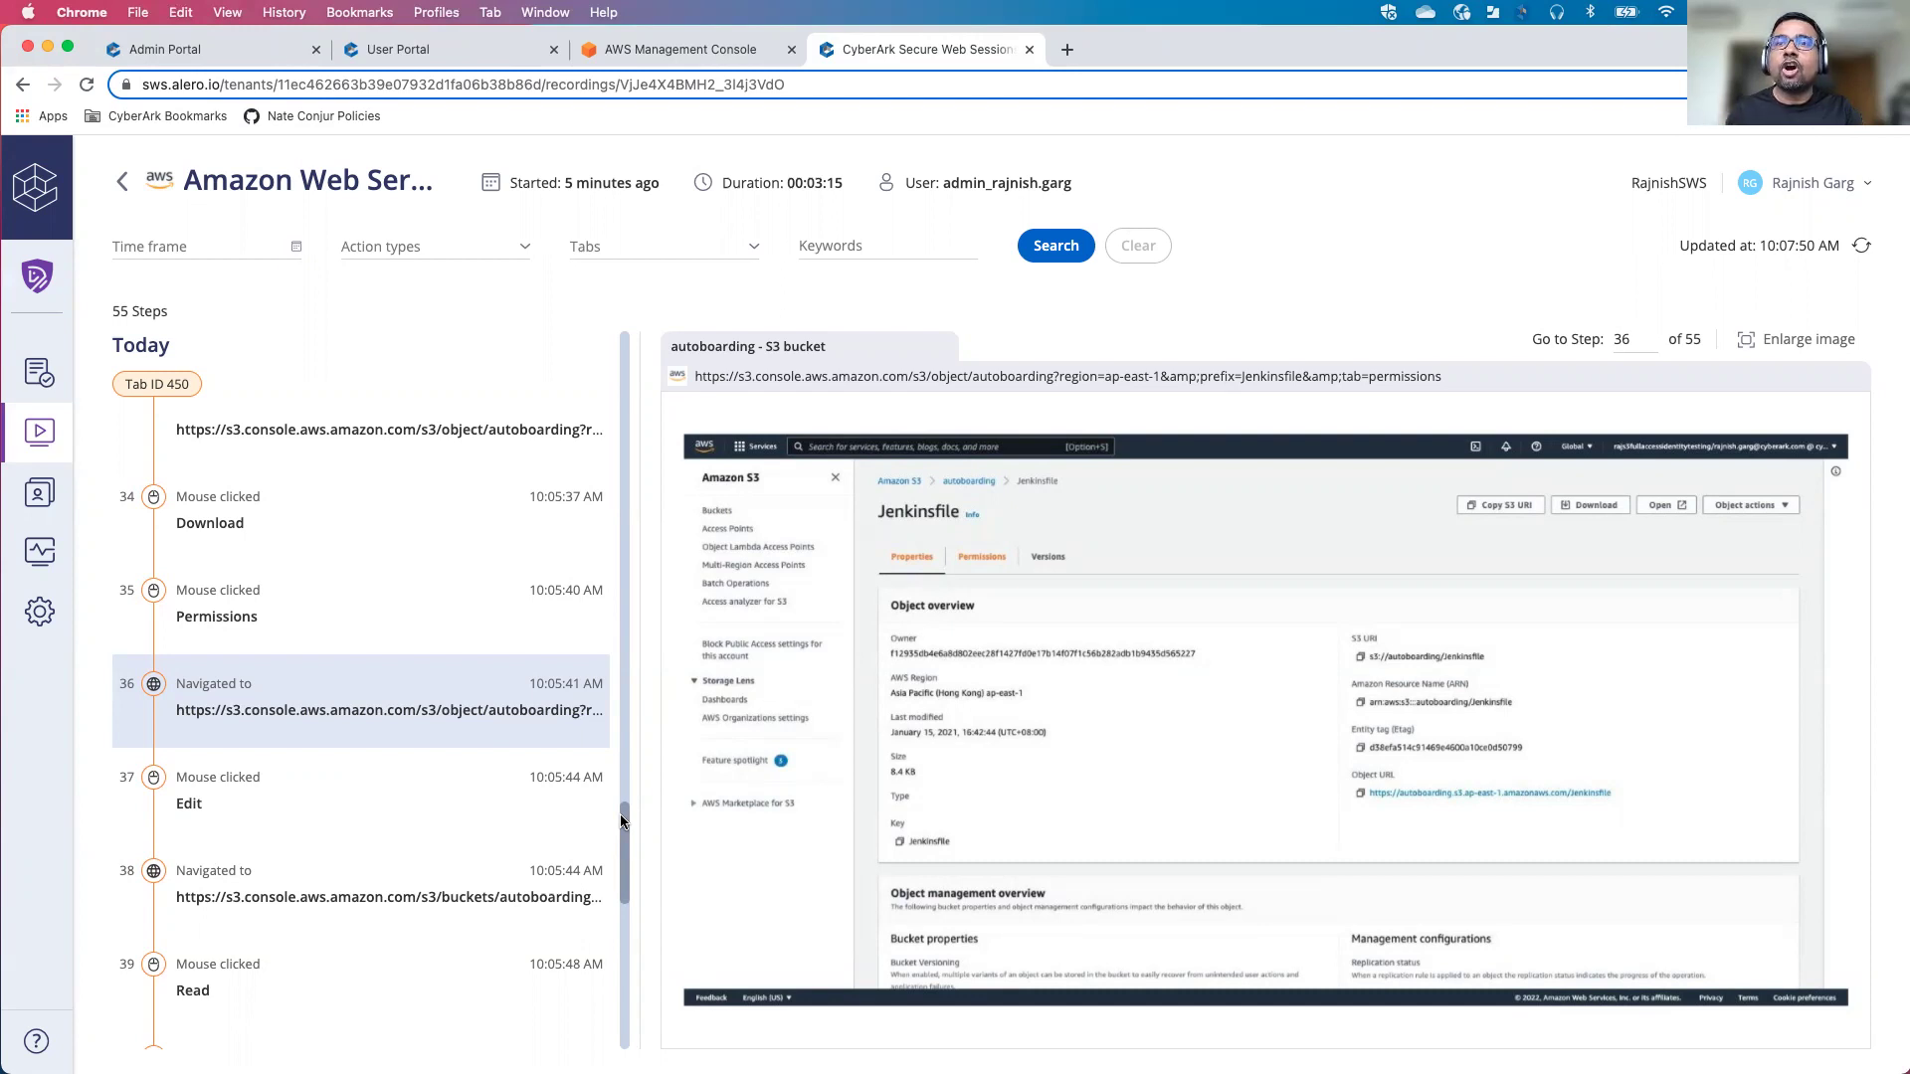
pyautogui.moveTo(621, 821); pyautogui.dragTo(647, 305)
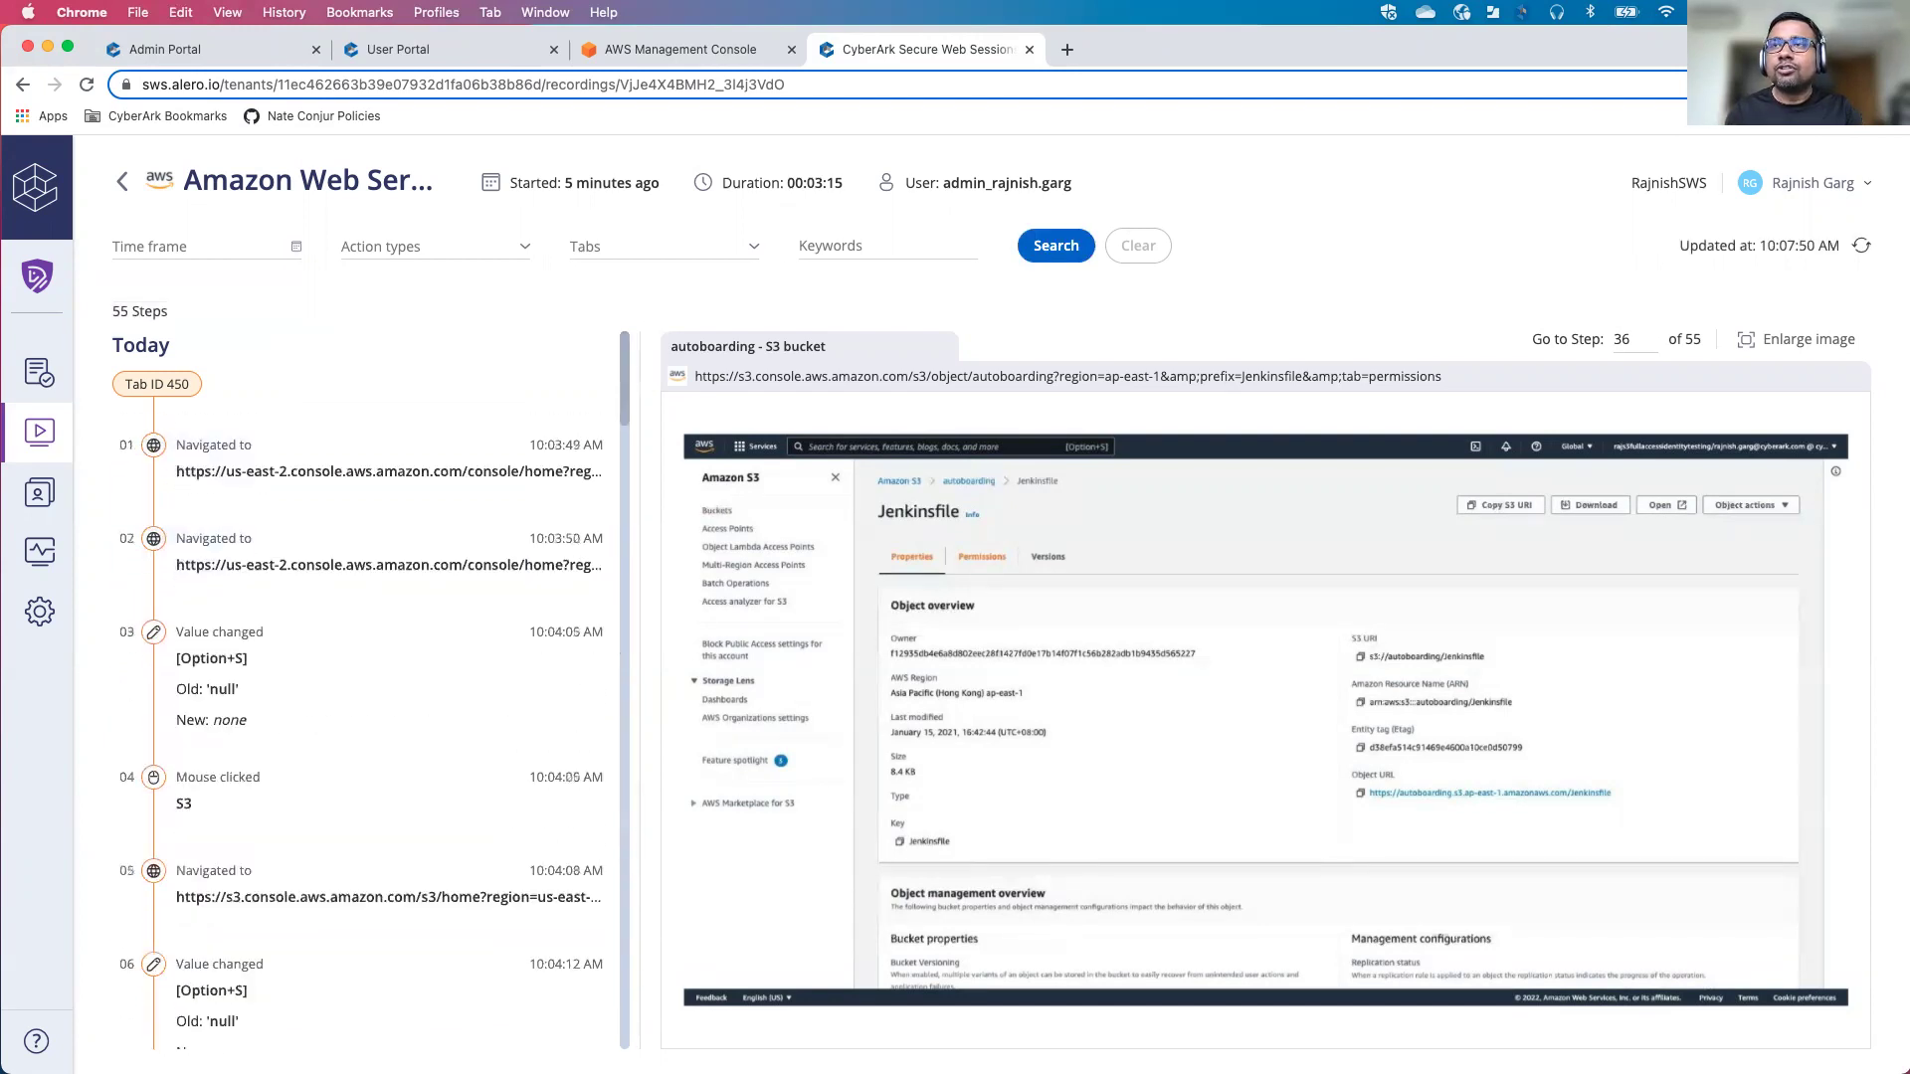